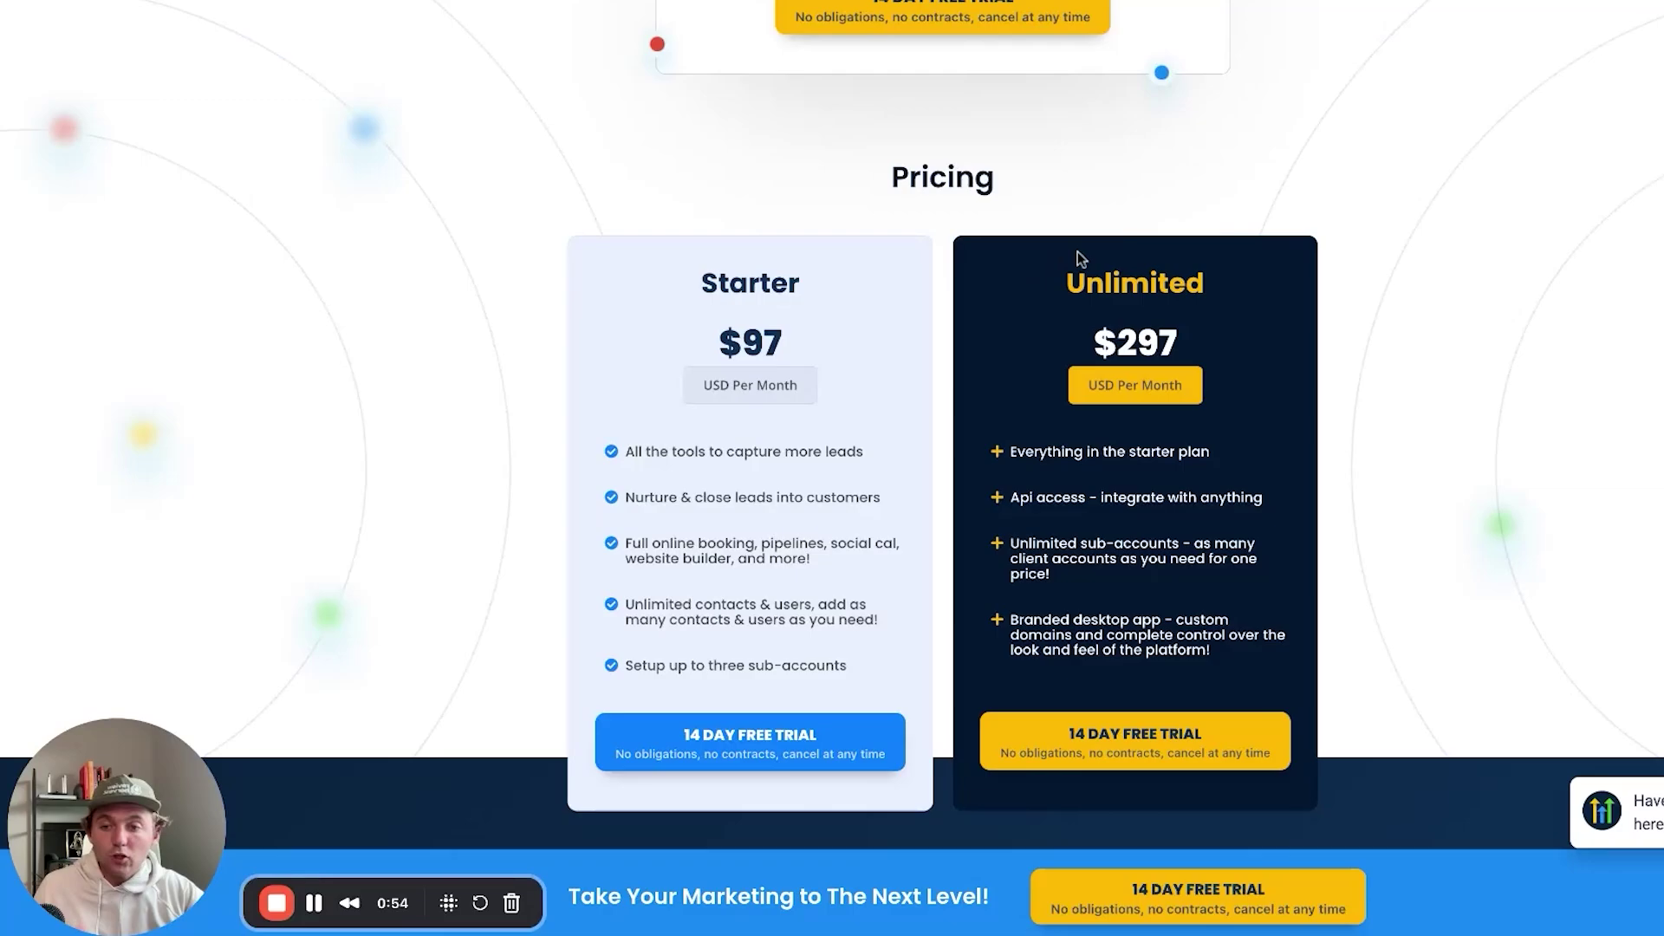
Compare the Starter and Unlimited plans in the pricing section, and open the Automation area of the 30a Blaze Beach Bonfires sub-account.
{"action": "scroll", "coordinate": [1084, 256], "scroll_direction": "down", "scroll_amount": 4}
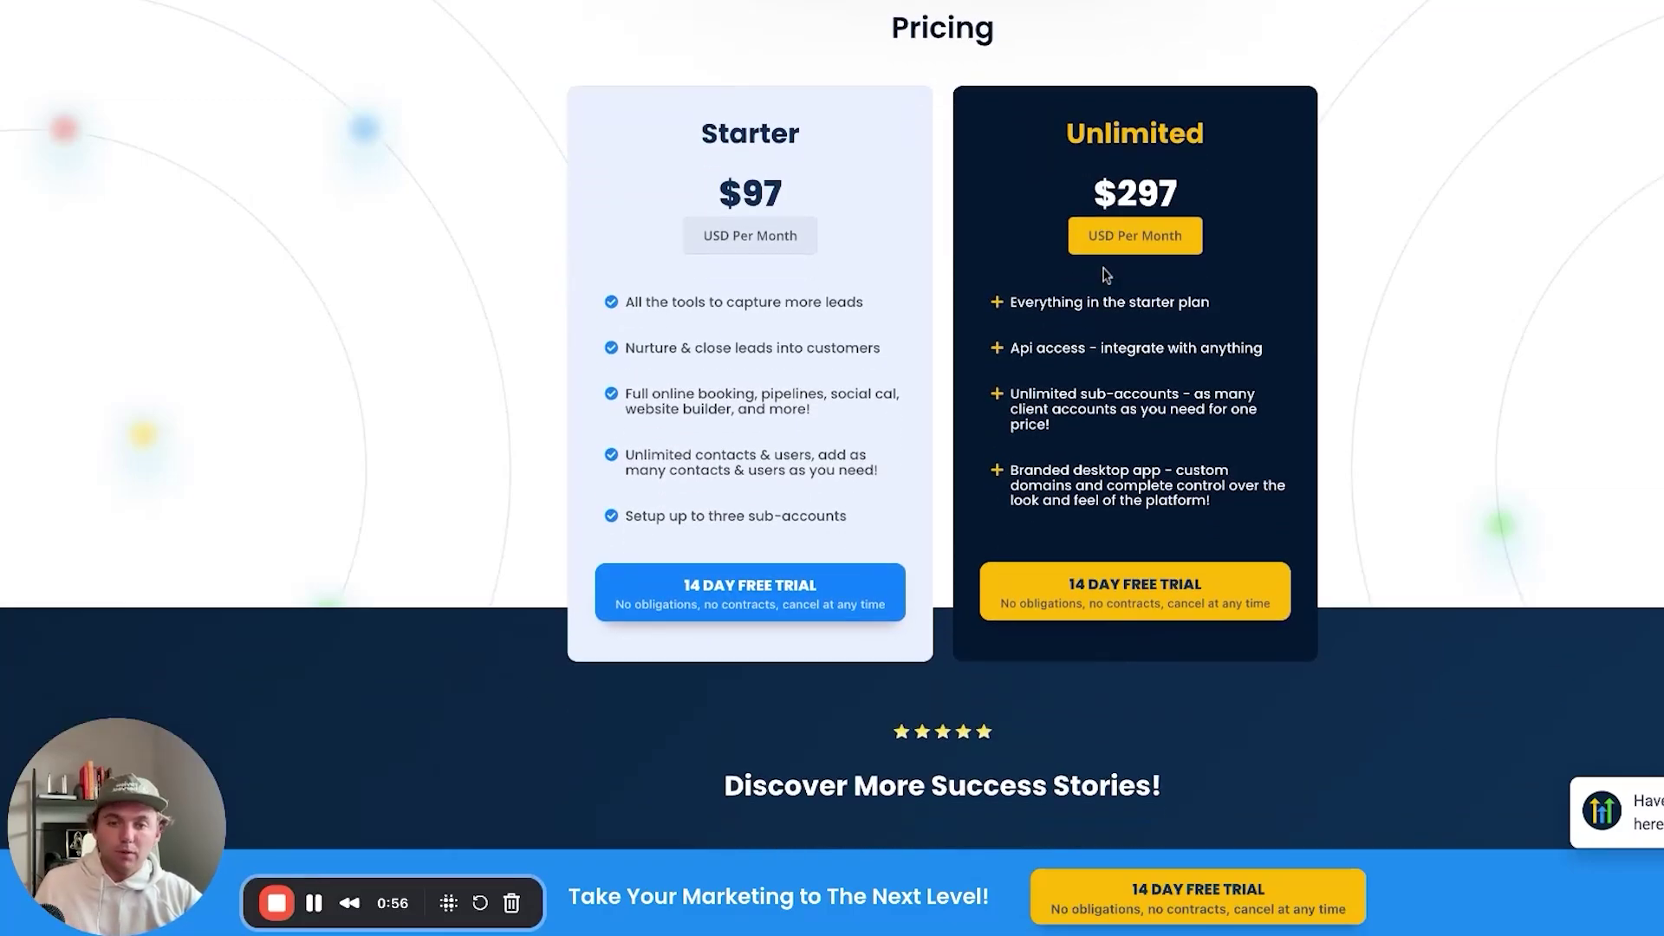
{"action": "scroll", "coordinate": [1105, 274], "scroll_direction": "down", "scroll_amount": 3}
{"action": "scroll", "coordinate": [936, 277], "scroll_direction": "up", "scroll_amount": 6}
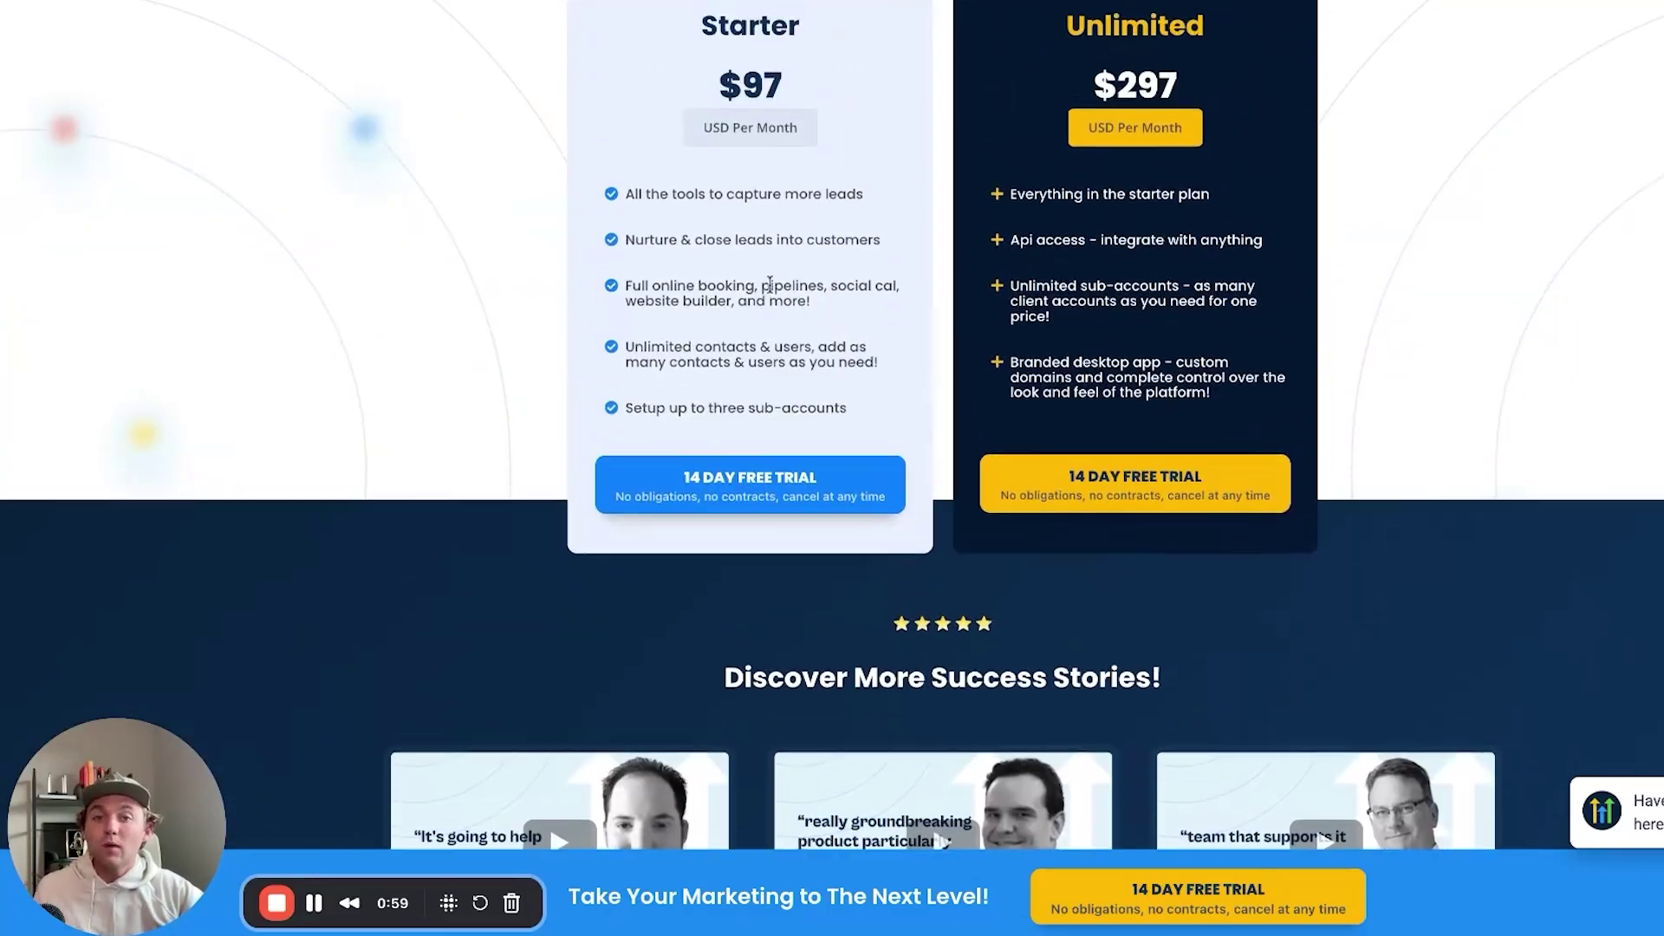
{"action": "scroll", "coordinate": [771, 284], "scroll_direction": "up", "scroll_amount": 2}
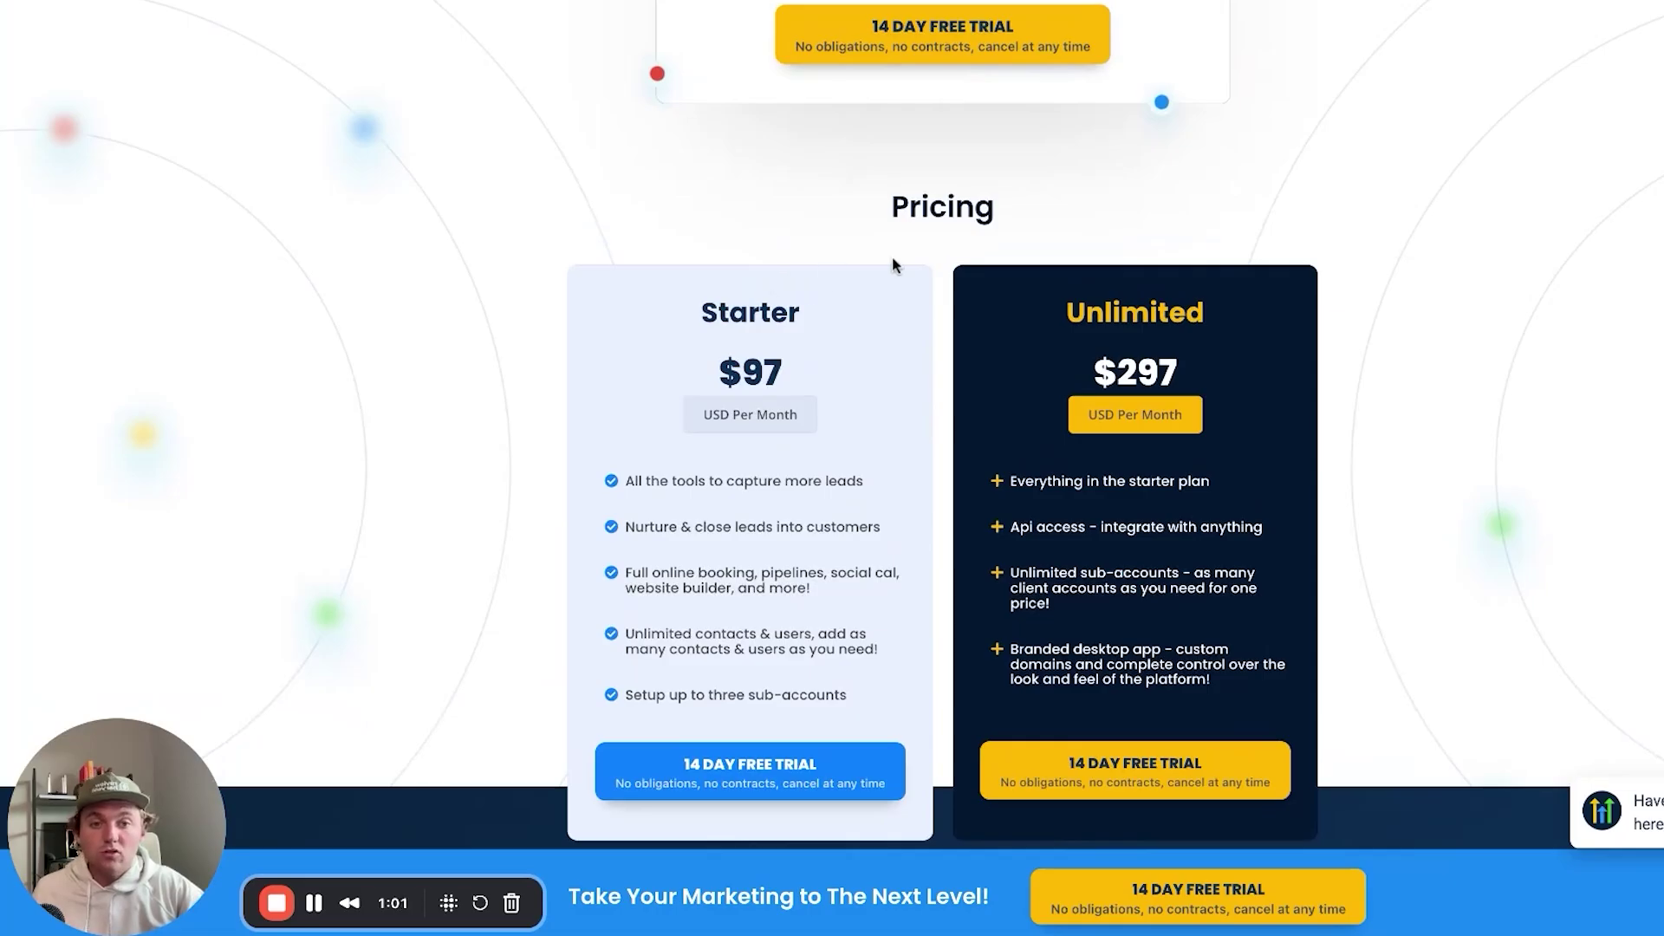
{"action": "scroll", "coordinate": [930, 251], "scroll_direction": "up", "scroll_amount": 5}
{"action": "scroll", "coordinate": [926, 249], "scroll_direction": "down", "scroll_amount": 10}
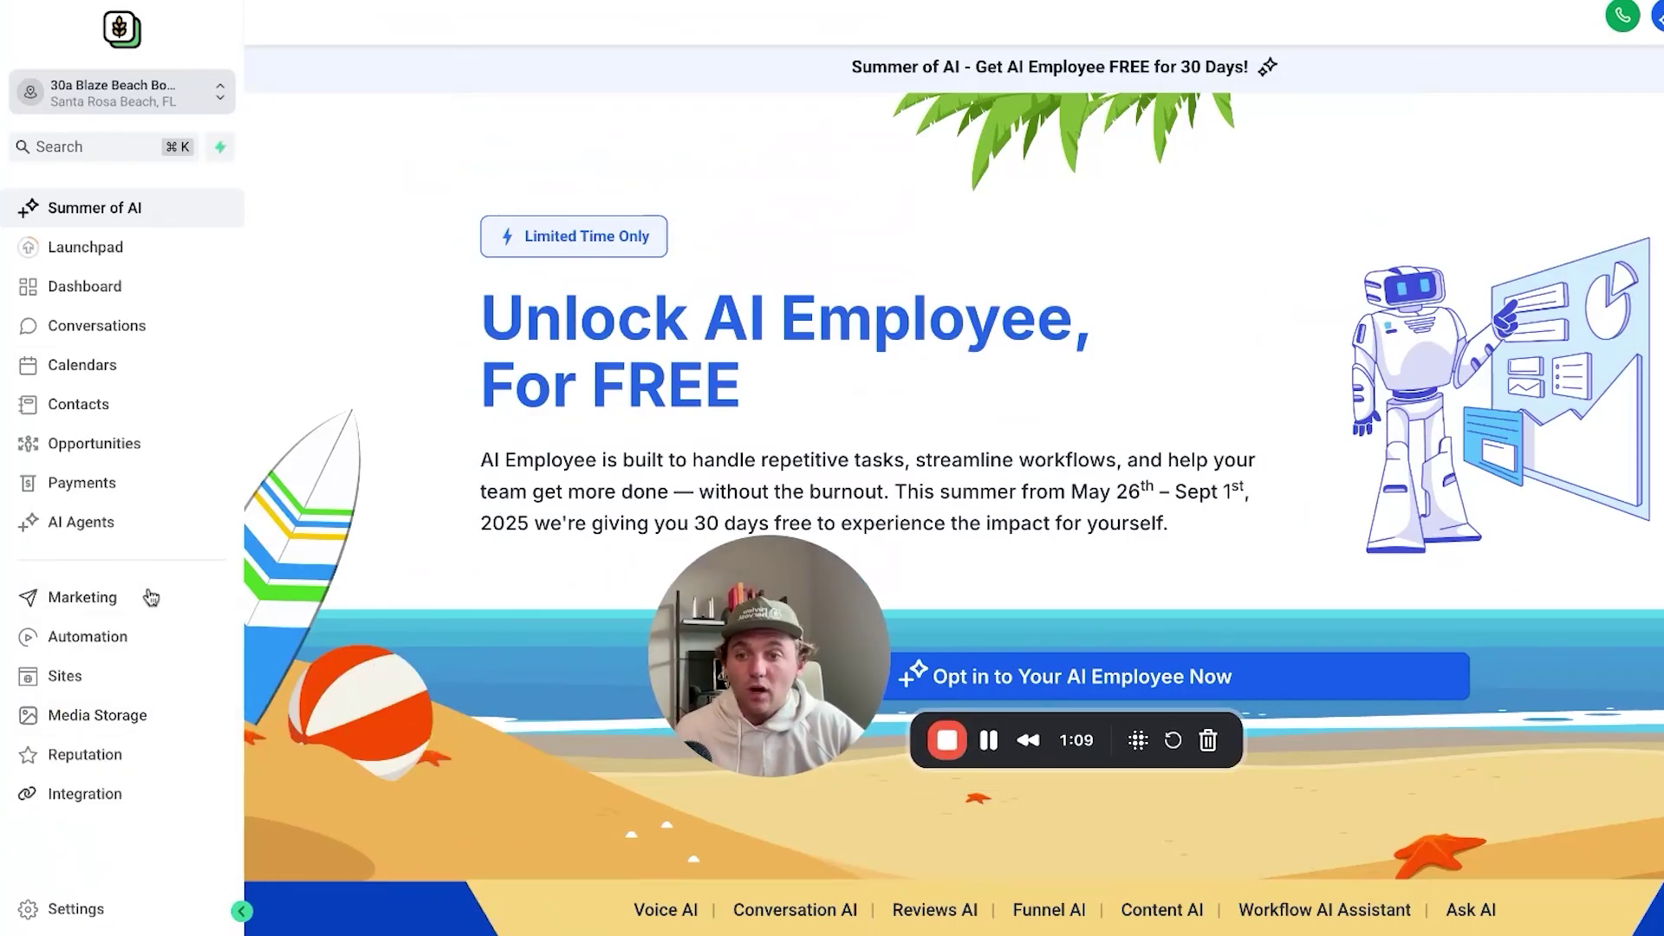
{"action": "left_click", "coordinate": [136, 633]}
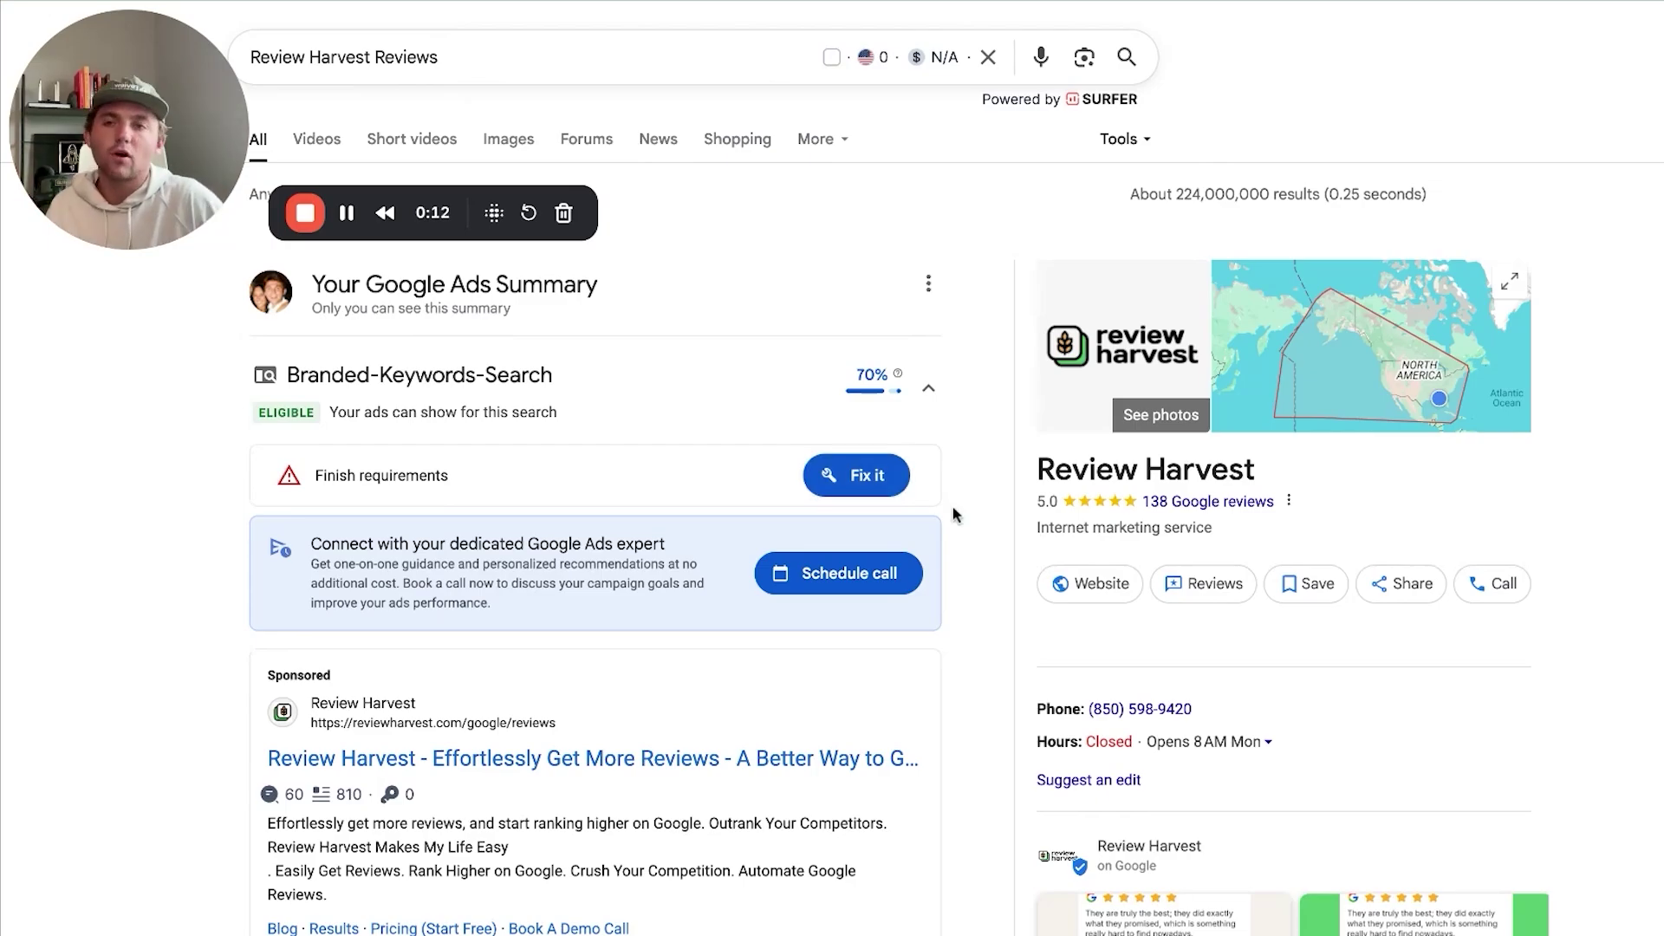
Read through the Google business profile and customer reviews in the Review Harvest Reviews search results.
{"action": "scroll", "coordinate": [954, 511], "scroll_direction": "down", "scroll_amount": 9}
{"action": "scroll", "coordinate": [1043, 442], "scroll_direction": "up", "scroll_amount": 9}
{"action": "scroll", "coordinate": [1043, 434], "scroll_direction": "up", "scroll_amount": 1}
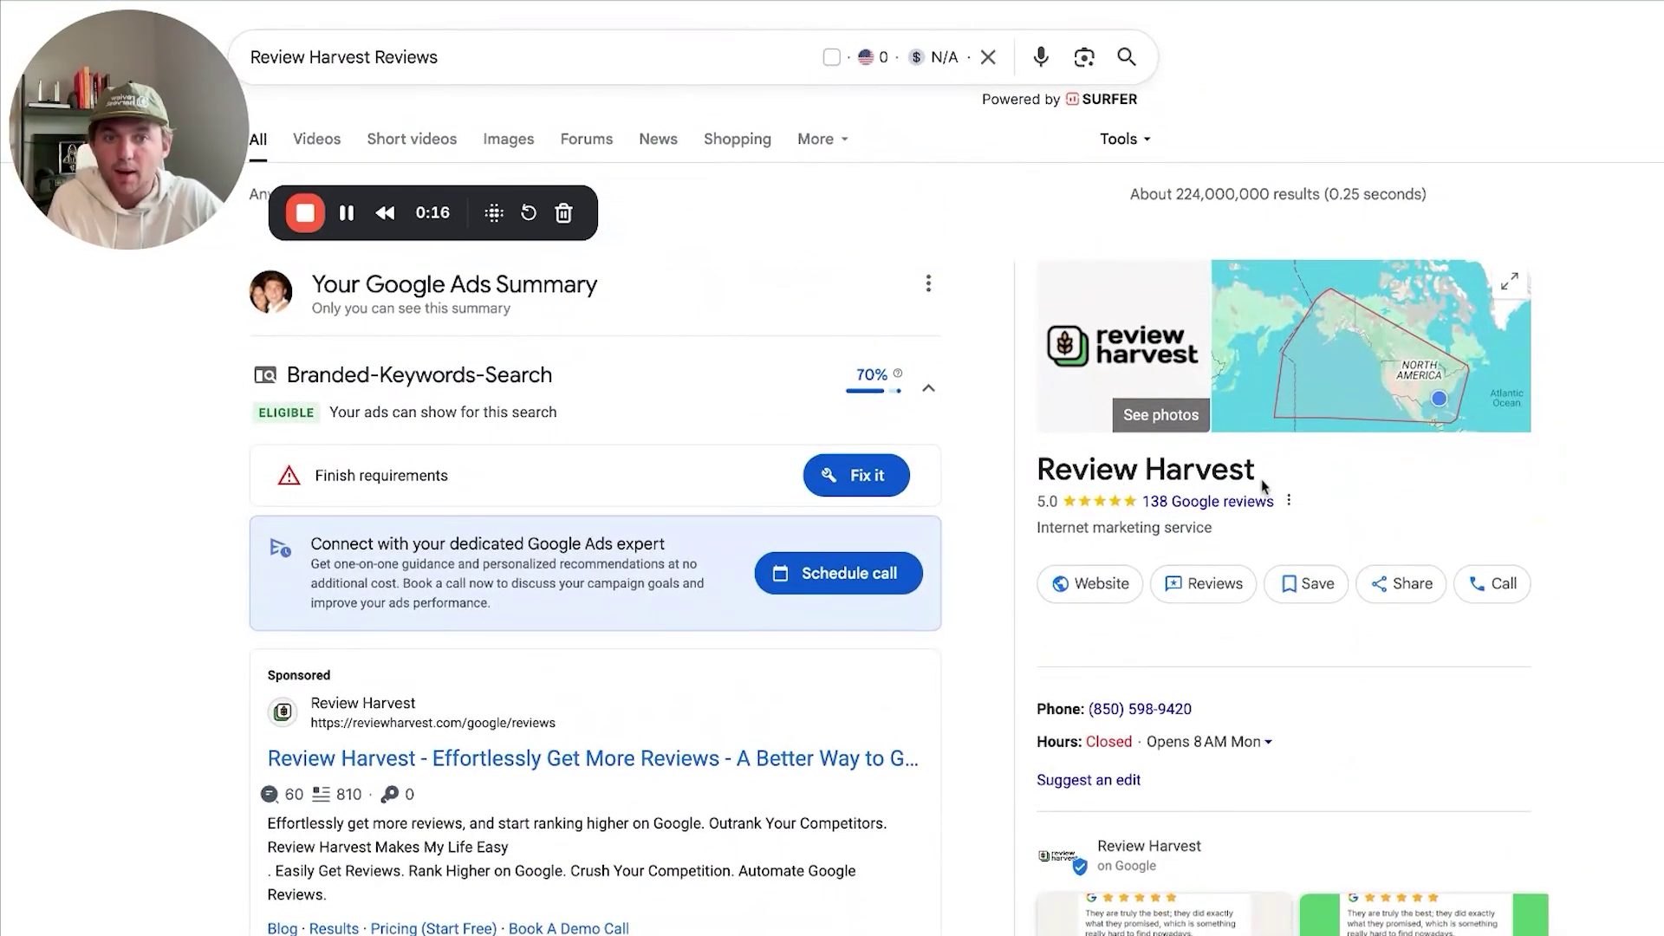
{"action": "scroll", "coordinate": [1179, 520], "scroll_direction": "down", "scroll_amount": 5}
{"action": "scroll", "coordinate": [1170, 517], "scroll_direction": "down", "scroll_amount": 10}
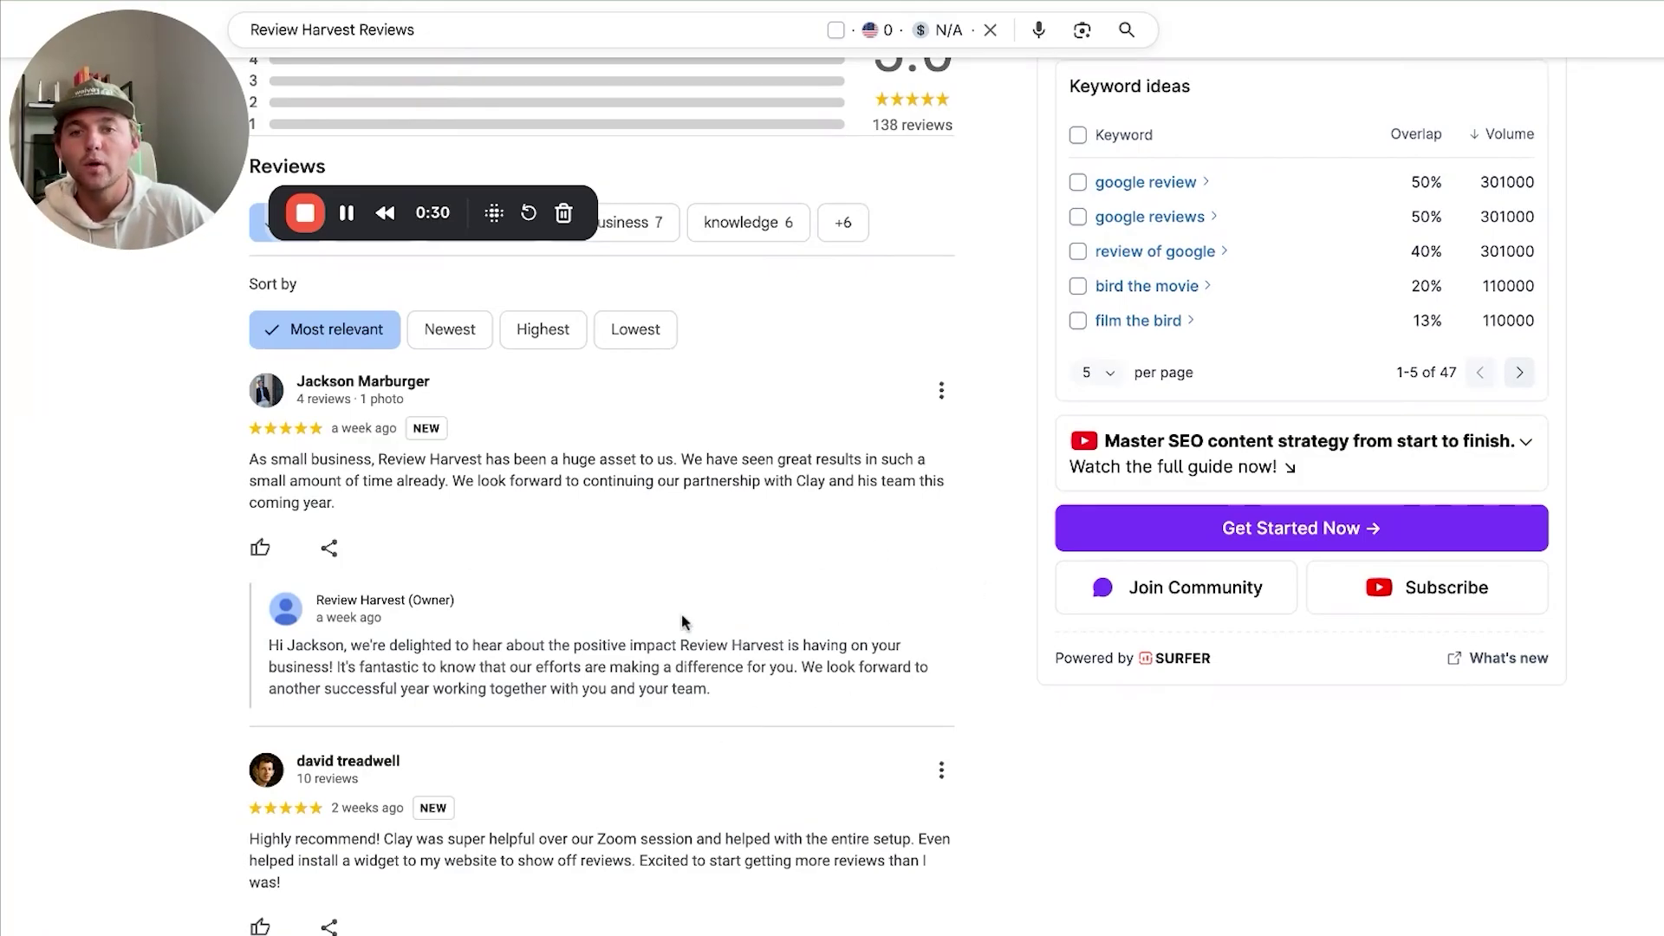
{"action": "scroll", "coordinate": [682, 612], "scroll_direction": "down", "scroll_amount": 1}
{"action": "scroll", "coordinate": [685, 617], "scroll_direction": "down", "scroll_amount": 3}
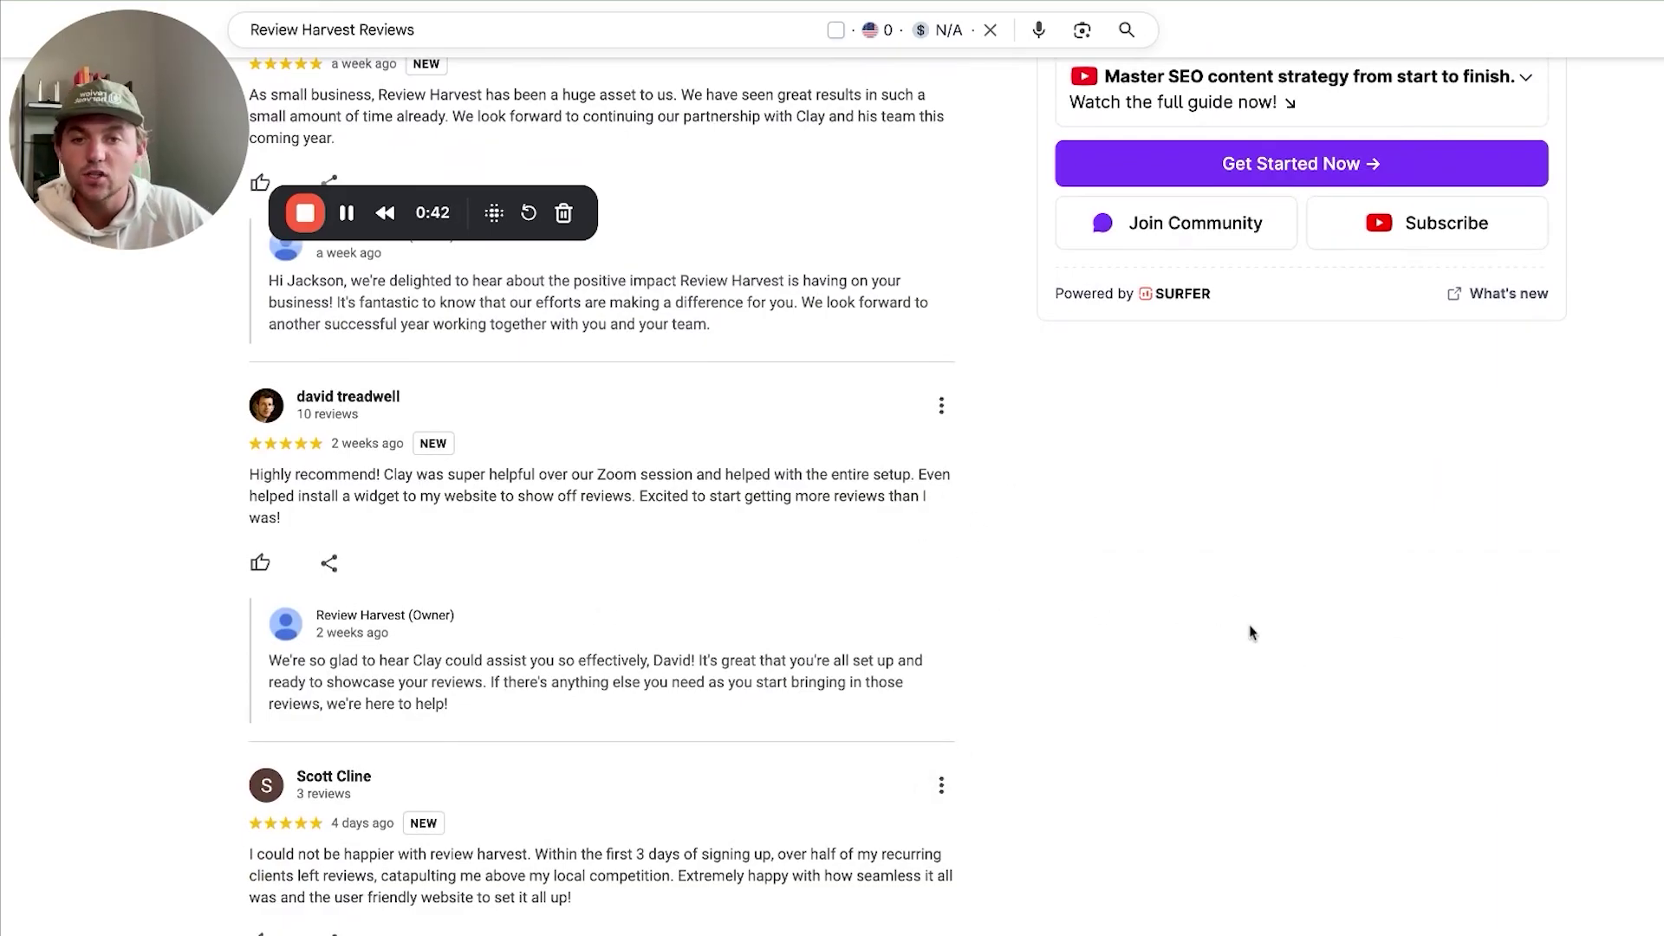
{"action": "scroll", "coordinate": [963, 662], "scroll_direction": "down", "scroll_amount": 4}
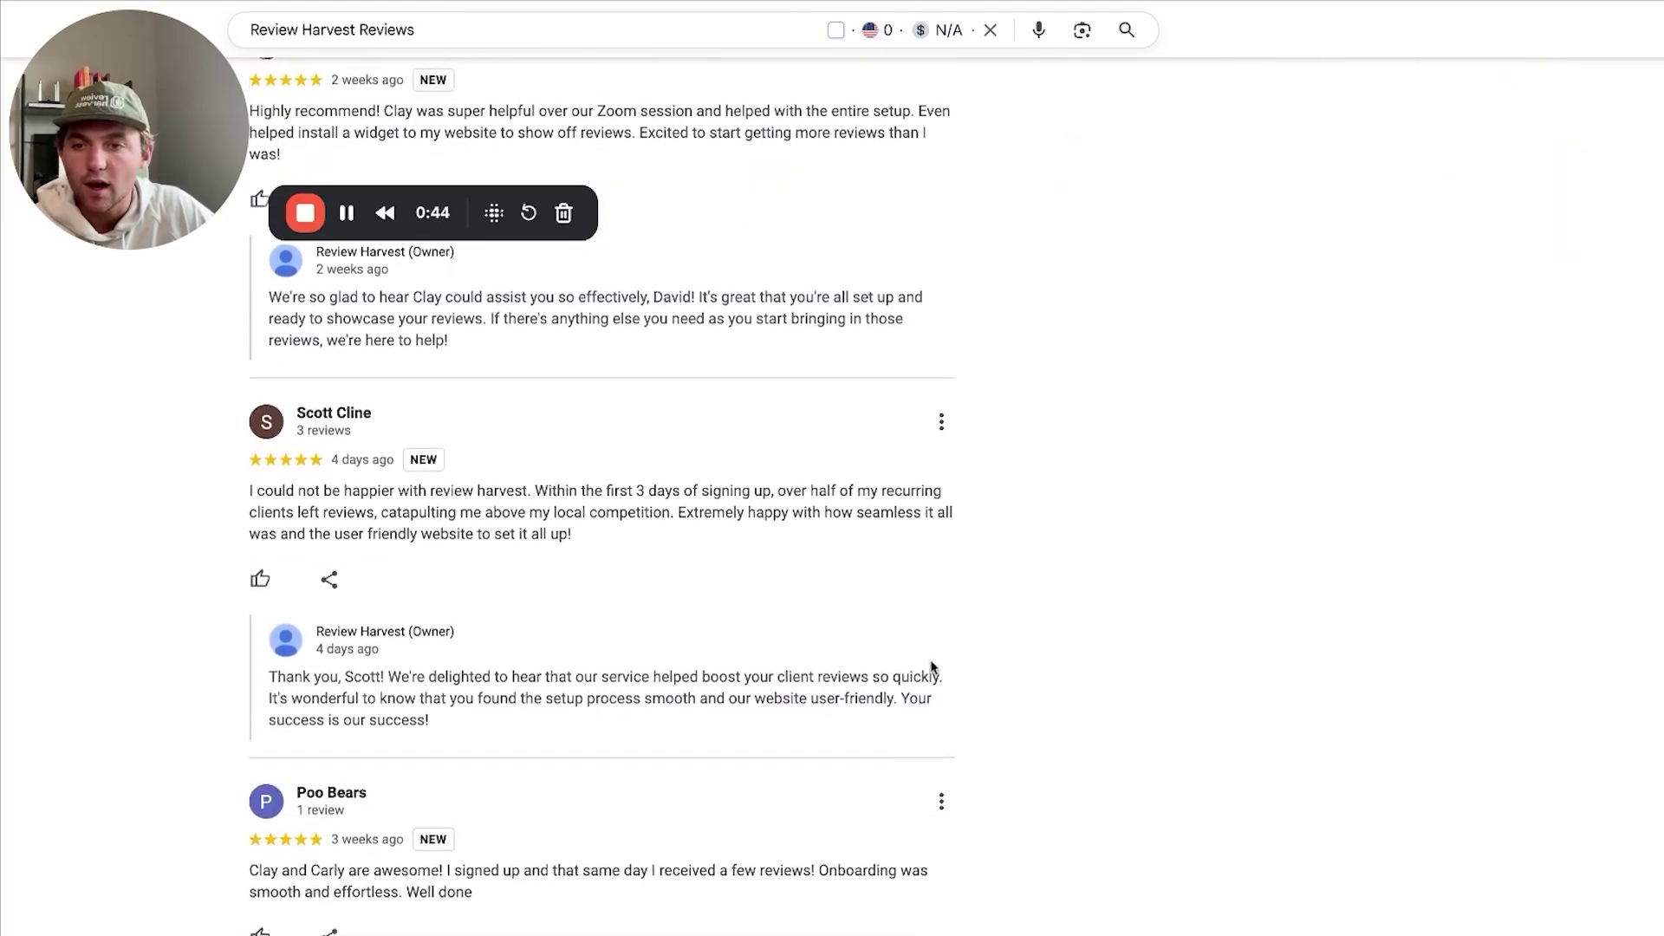
{"action": "scroll", "coordinate": [521, 507], "scroll_direction": "down", "scroll_amount": 1}
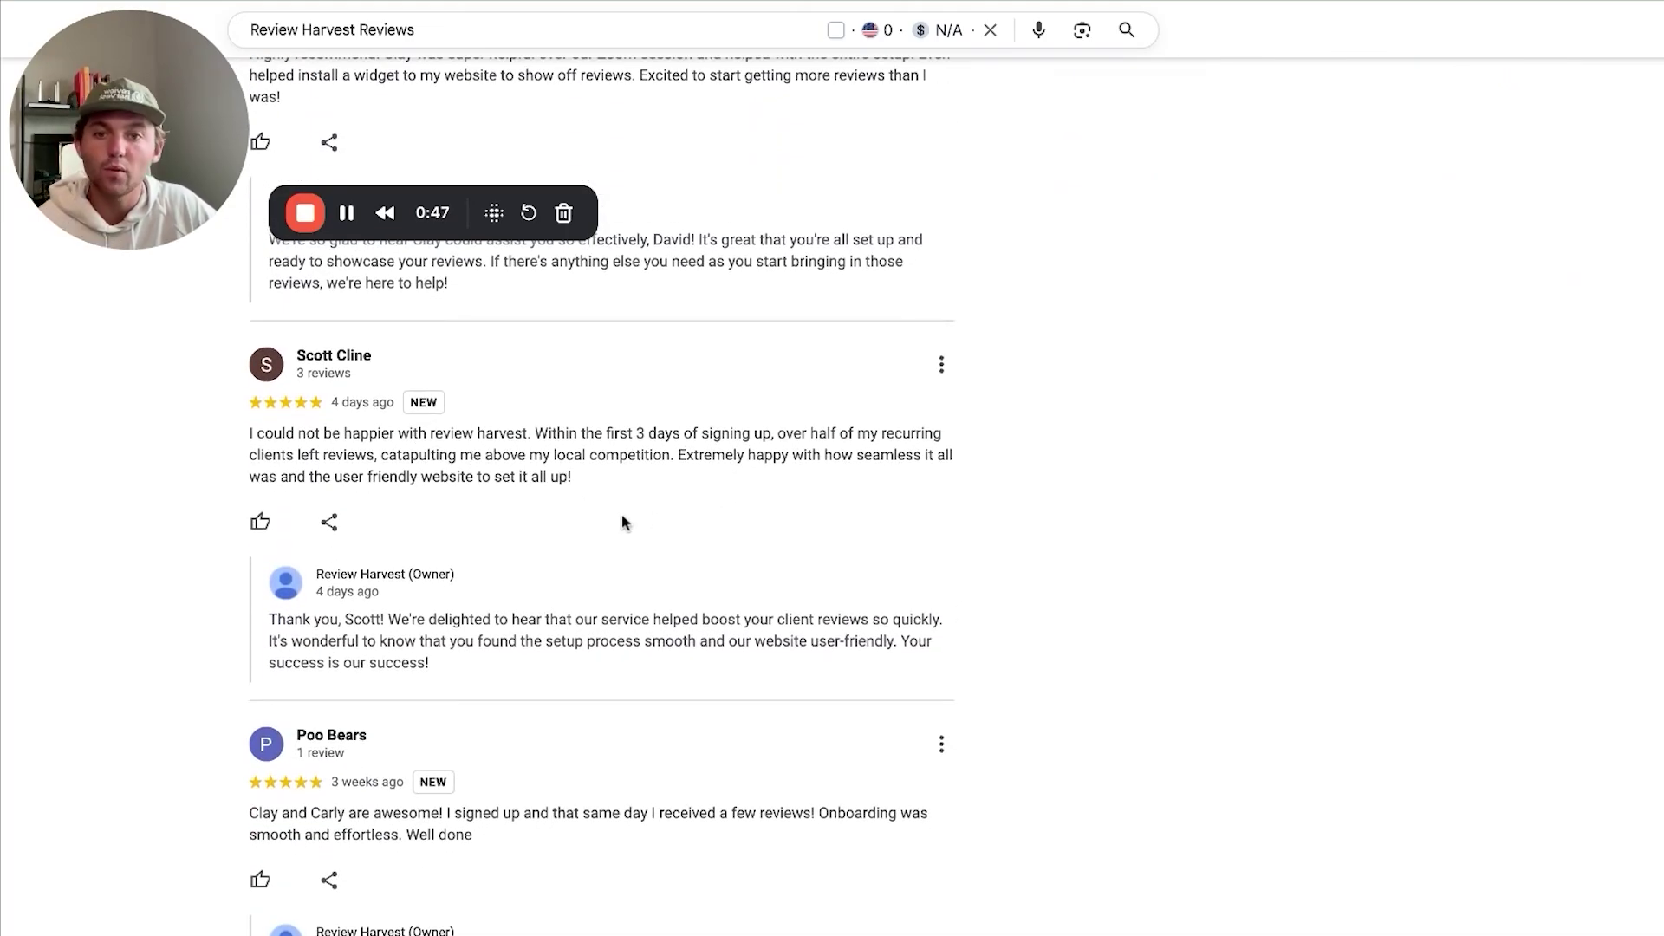
{"action": "scroll", "coordinate": [808, 460], "scroll_direction": "down", "scroll_amount": 5}
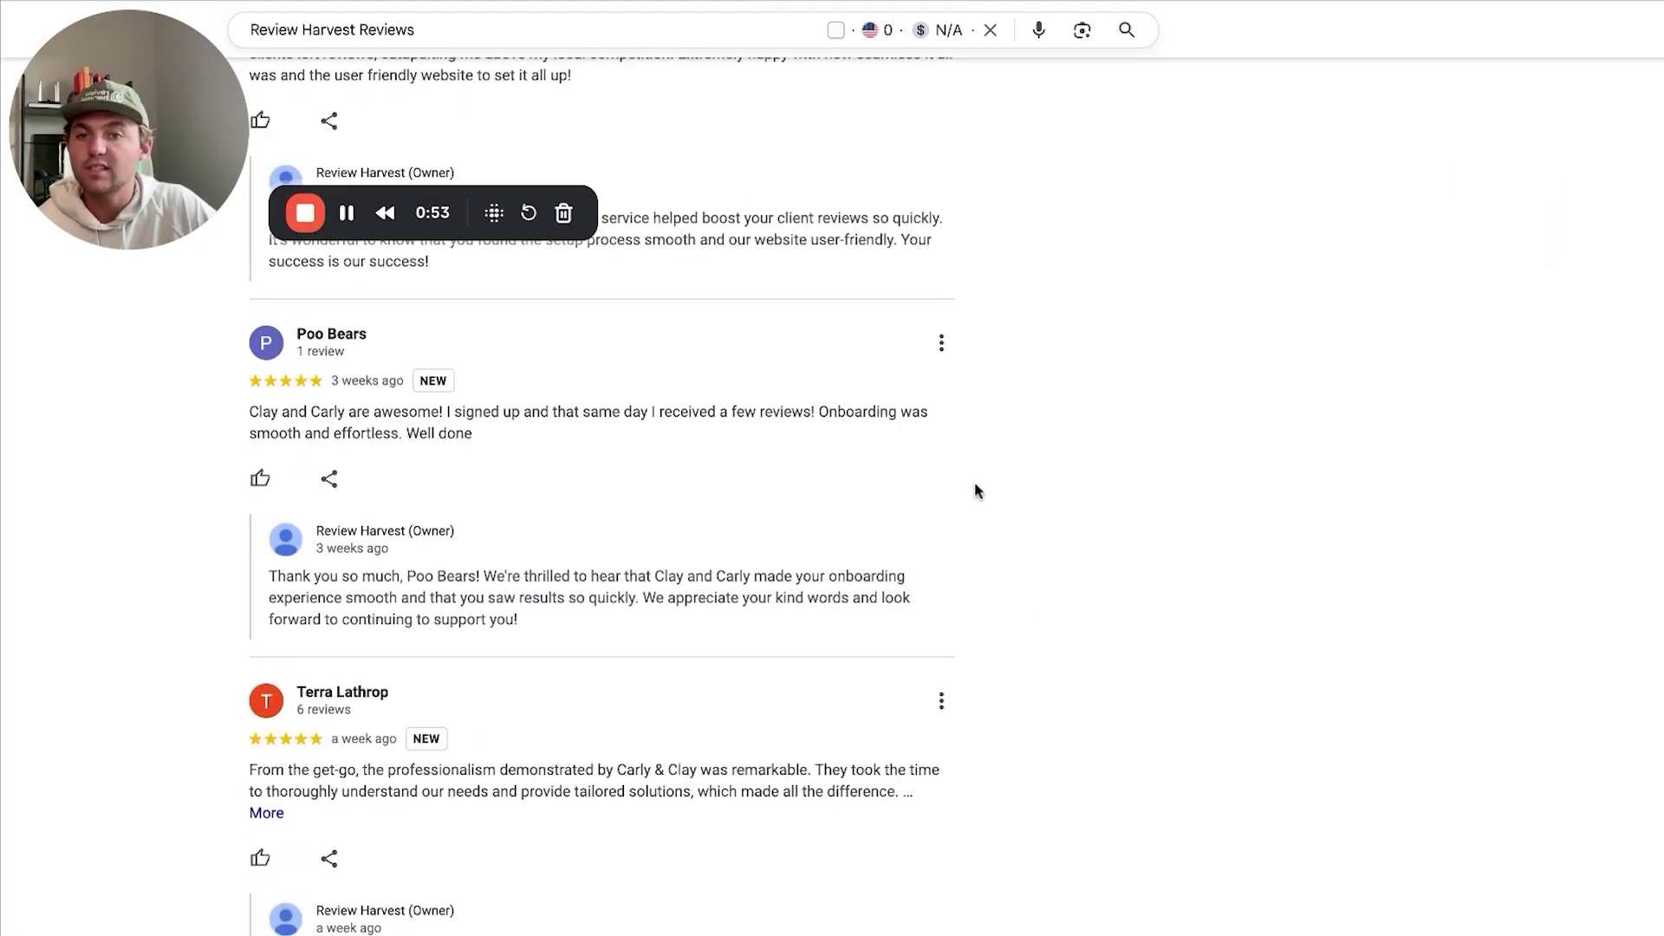
{"action": "scroll", "coordinate": [974, 481], "scroll_direction": "down", "scroll_amount": 1}
{"action": "scroll", "coordinate": [946, 493], "scroll_direction": "down", "scroll_amount": 6}
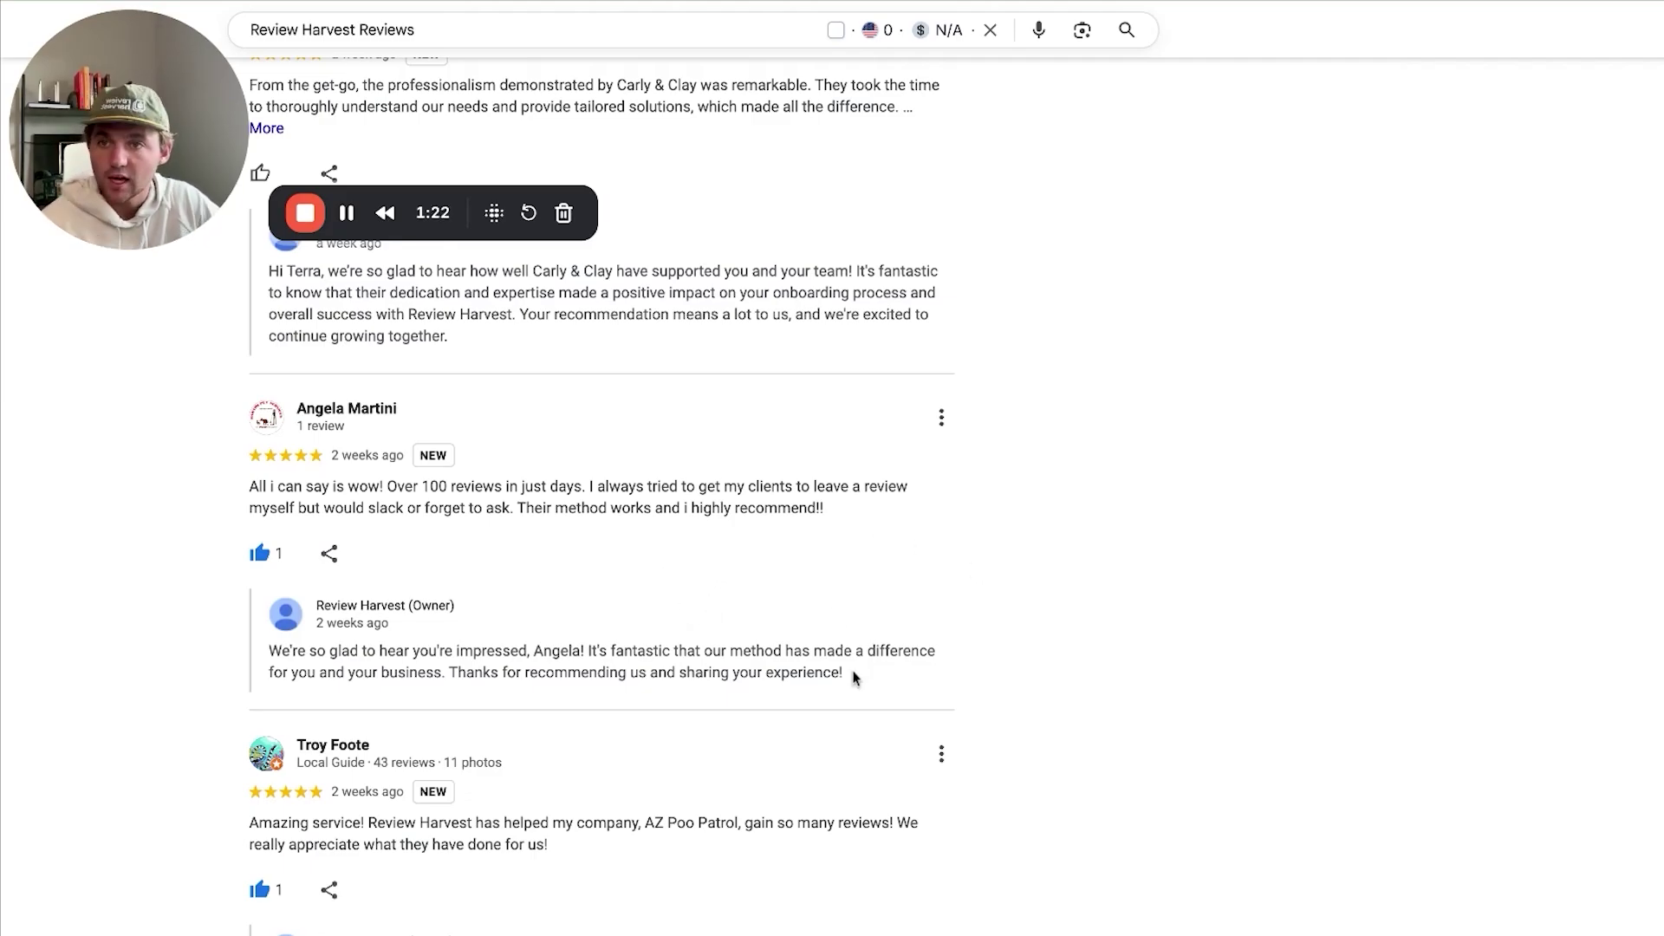
{"action": "scroll", "coordinate": [855, 720], "scroll_direction": "up", "scroll_amount": 15}
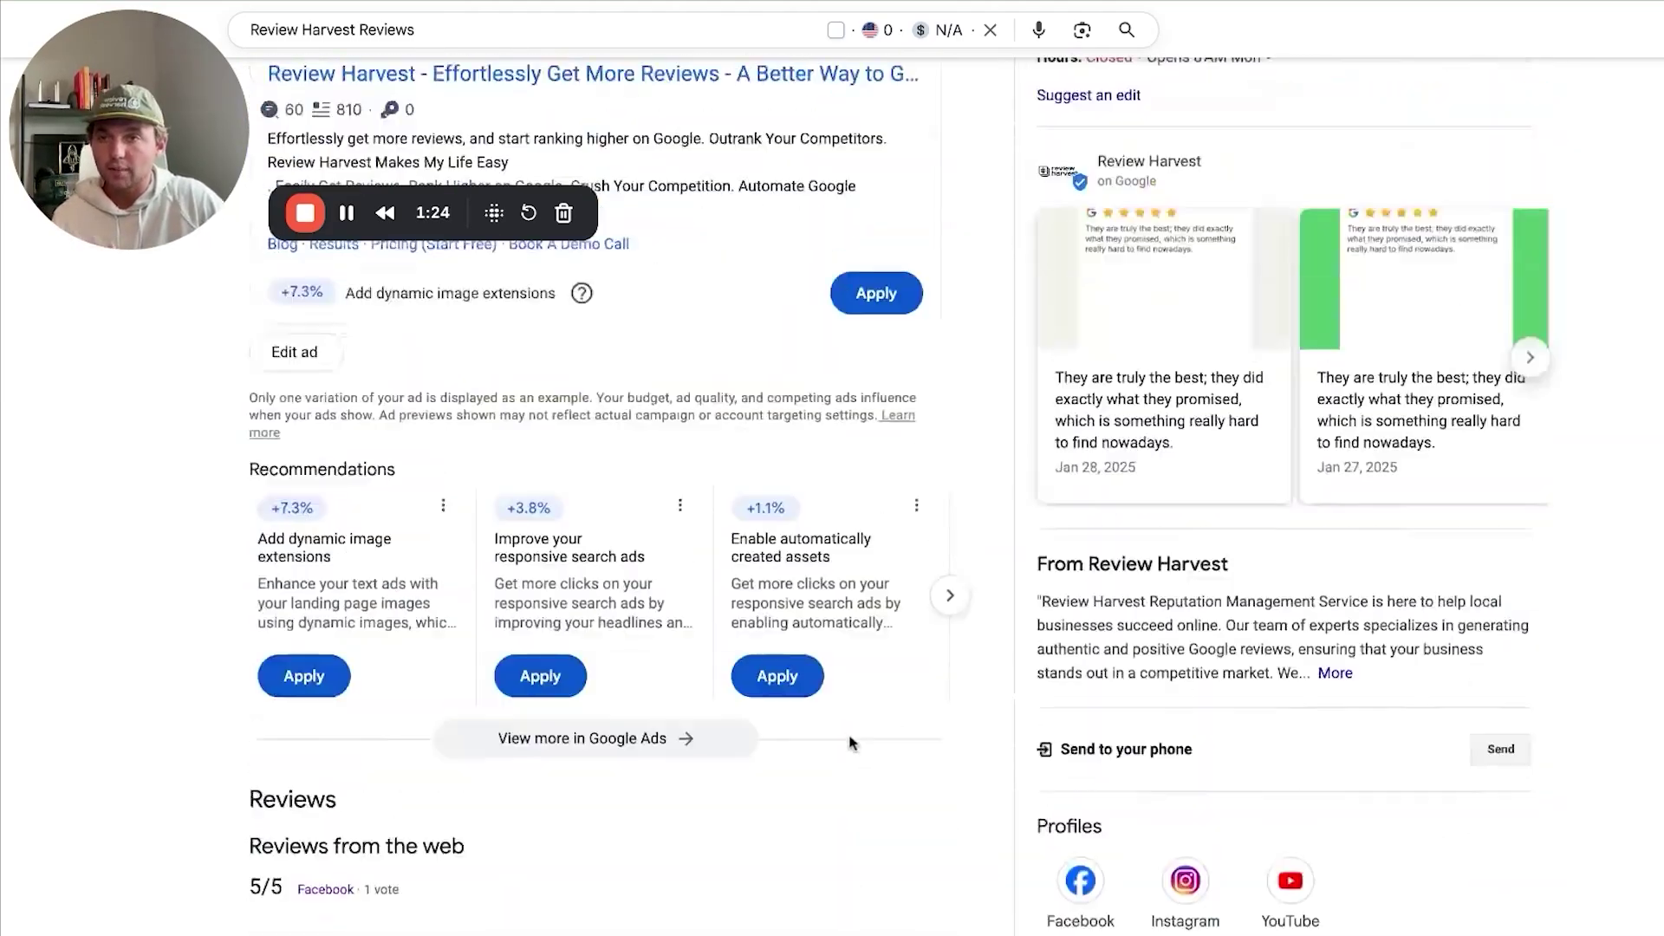
{"action": "scroll", "coordinate": [852, 743], "scroll_direction": "up", "scroll_amount": 5}
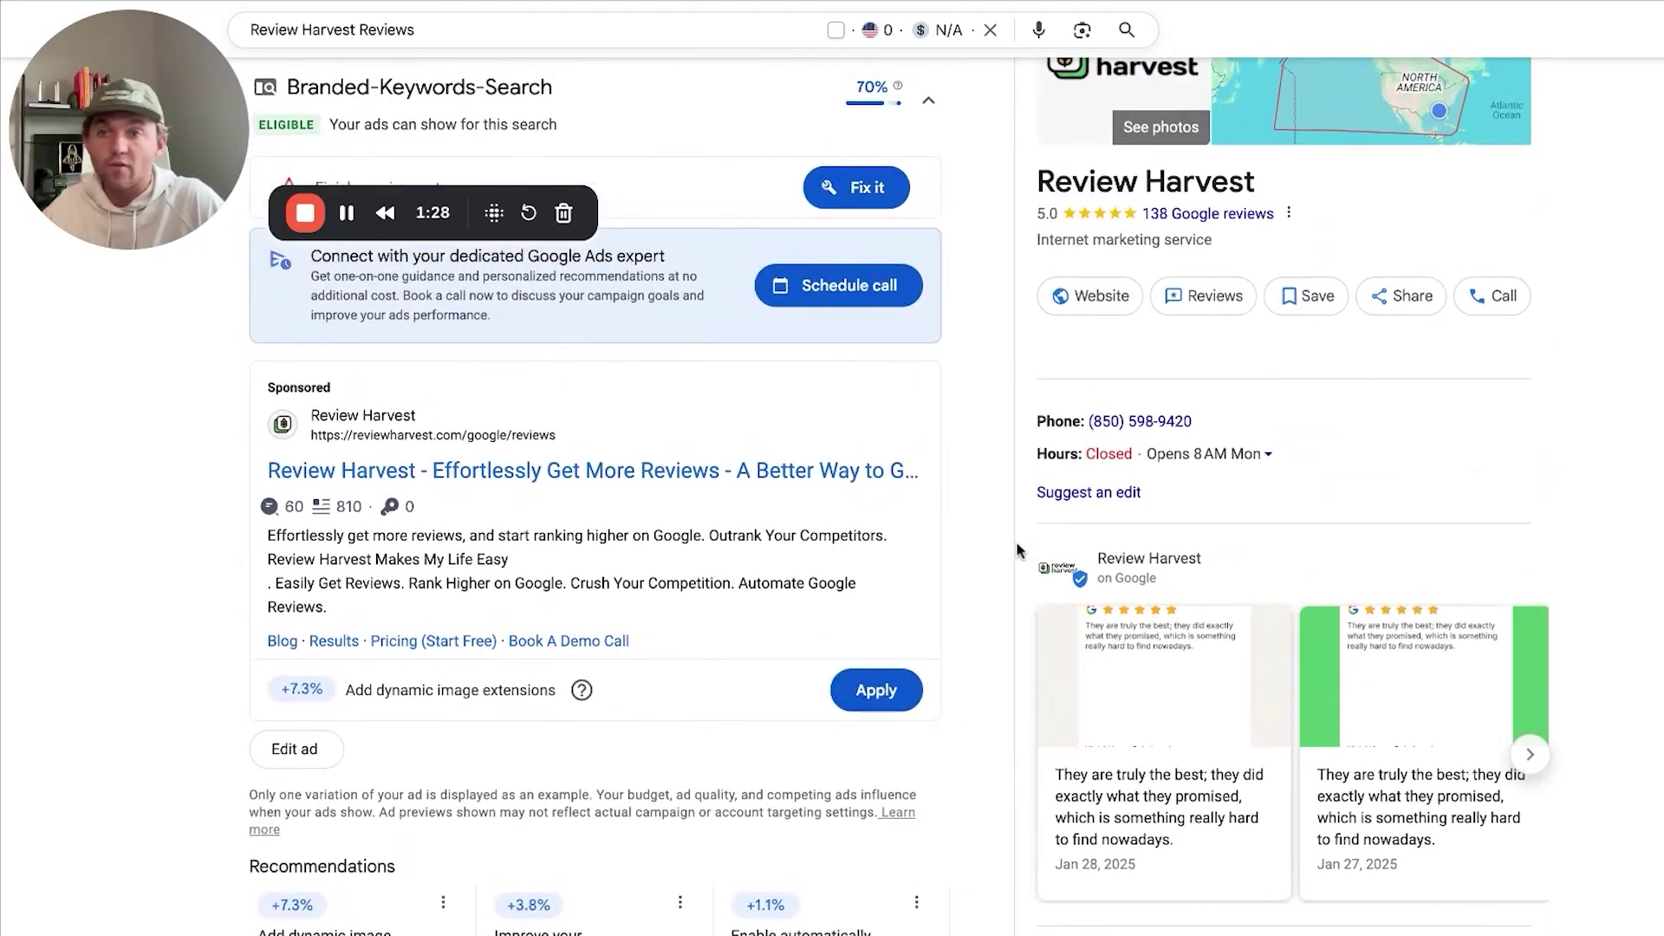
{"action": "left_click_drag", "start_coordinate": [288, 219], "coordinate": [387, 459]}
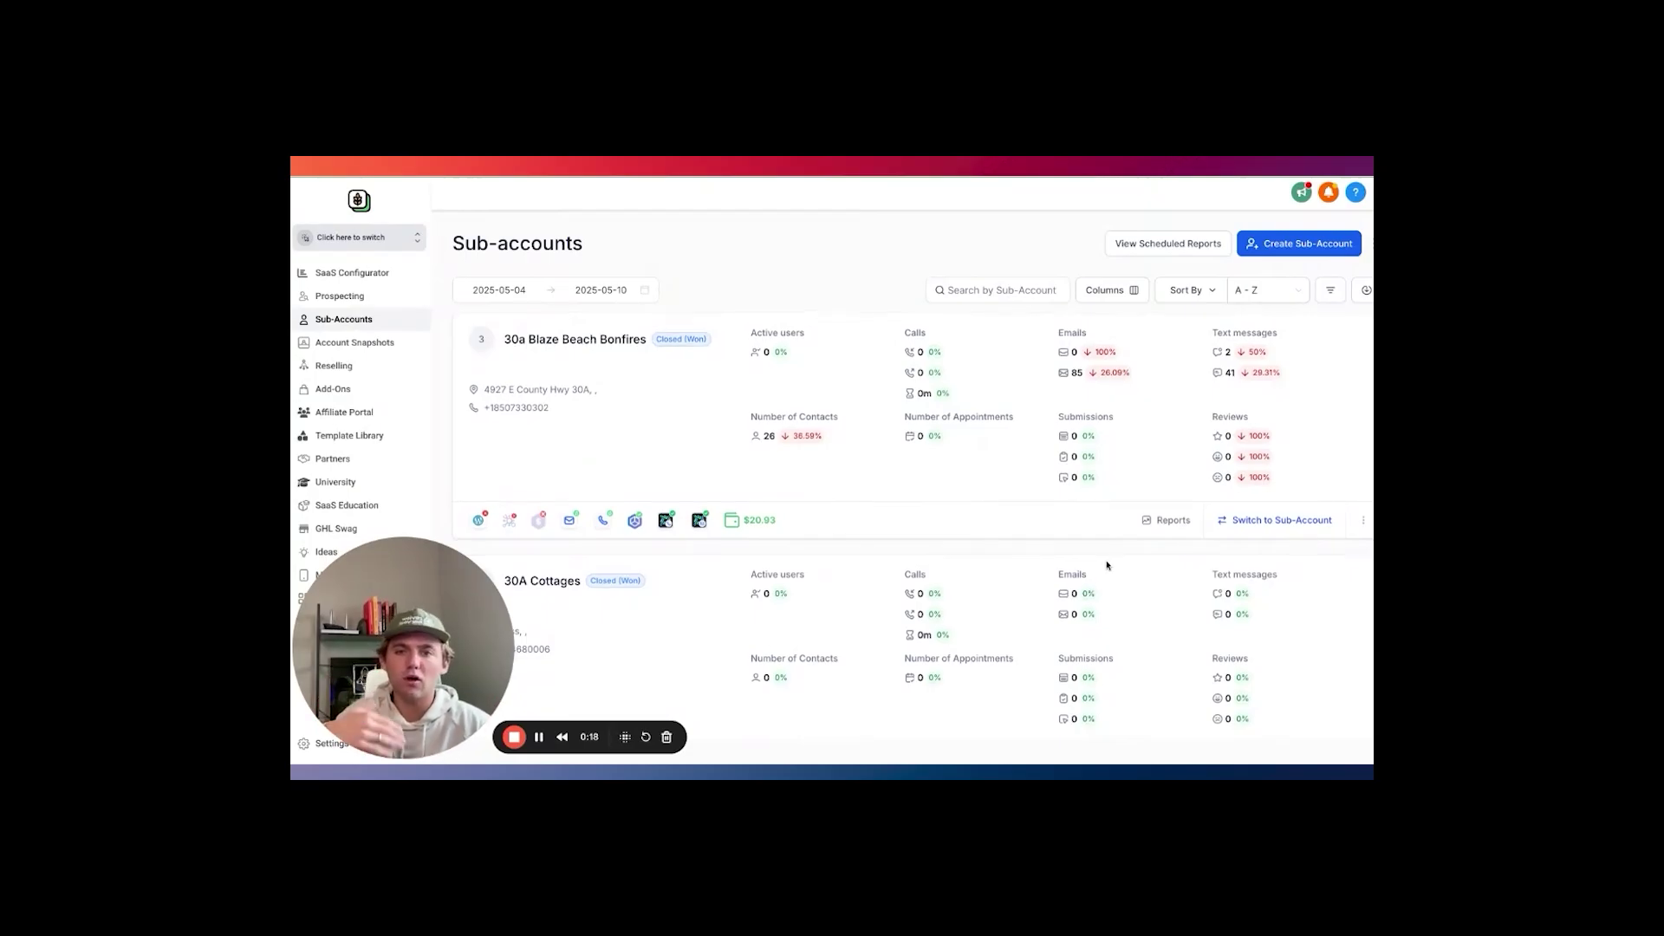
Start creating a SaaS sub-account from the imported Google Reviews (For Affiliates) snapshot.
{"action": "scroll", "coordinate": [1107, 564], "scroll_direction": "down", "scroll_amount": 10}
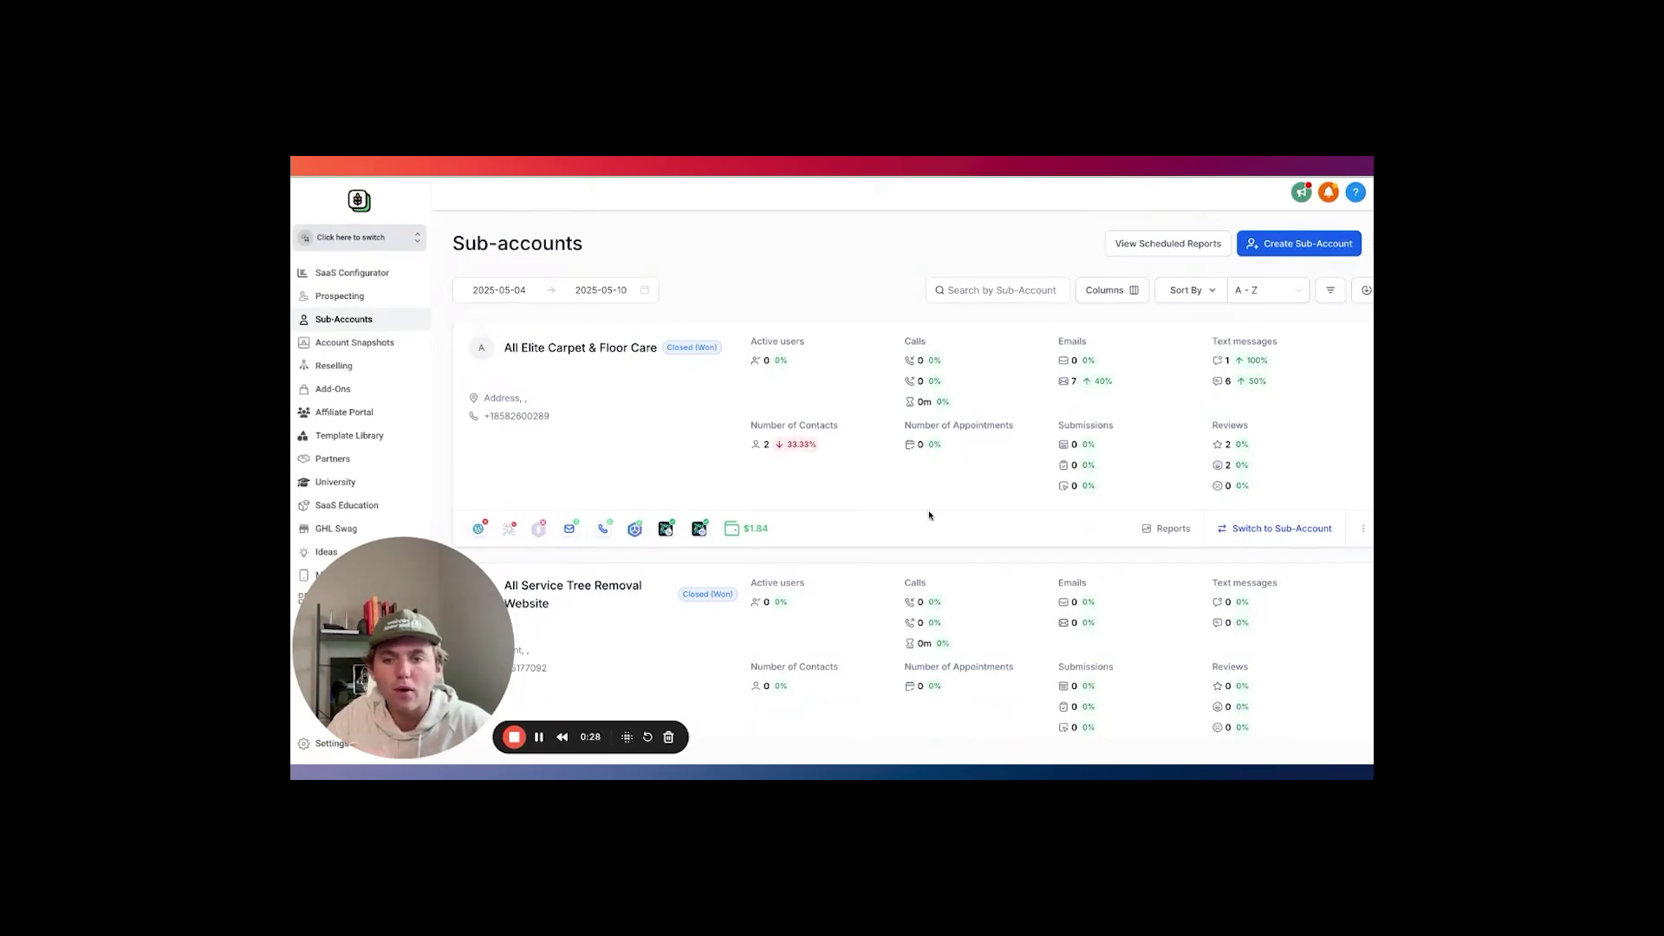
{"action": "scroll", "coordinate": [1018, 461], "scroll_direction": "up", "scroll_amount": 1}
{"action": "left_click", "coordinate": [1302, 243]}
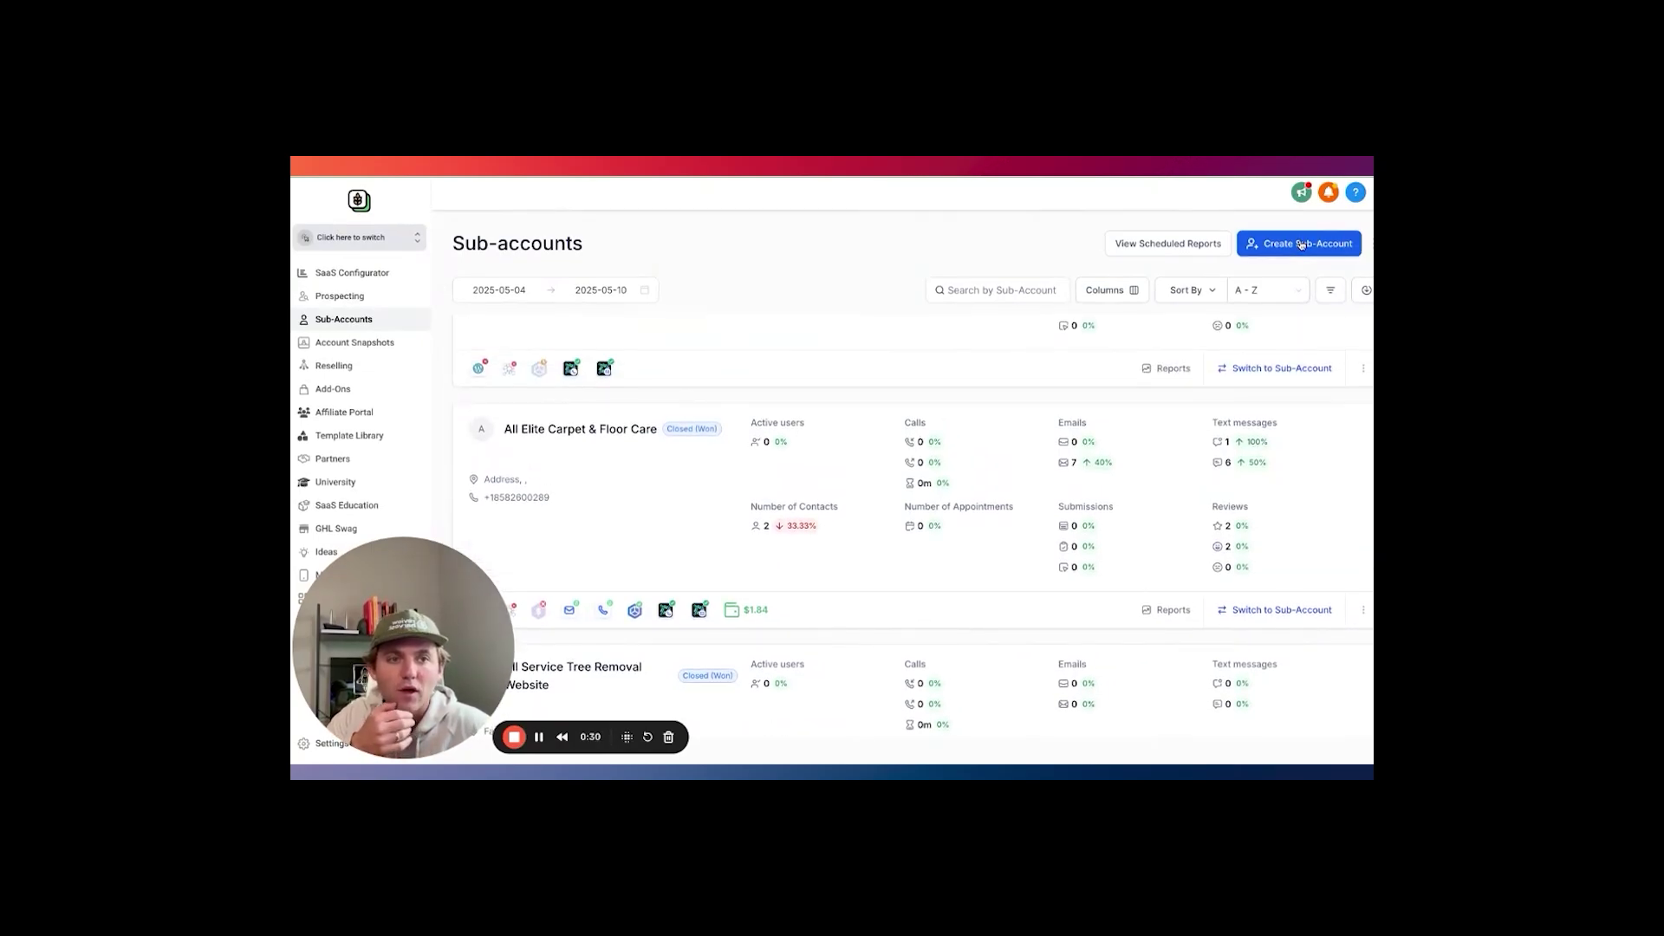
{"action": "mouse_move", "coordinate": [904, 423]}
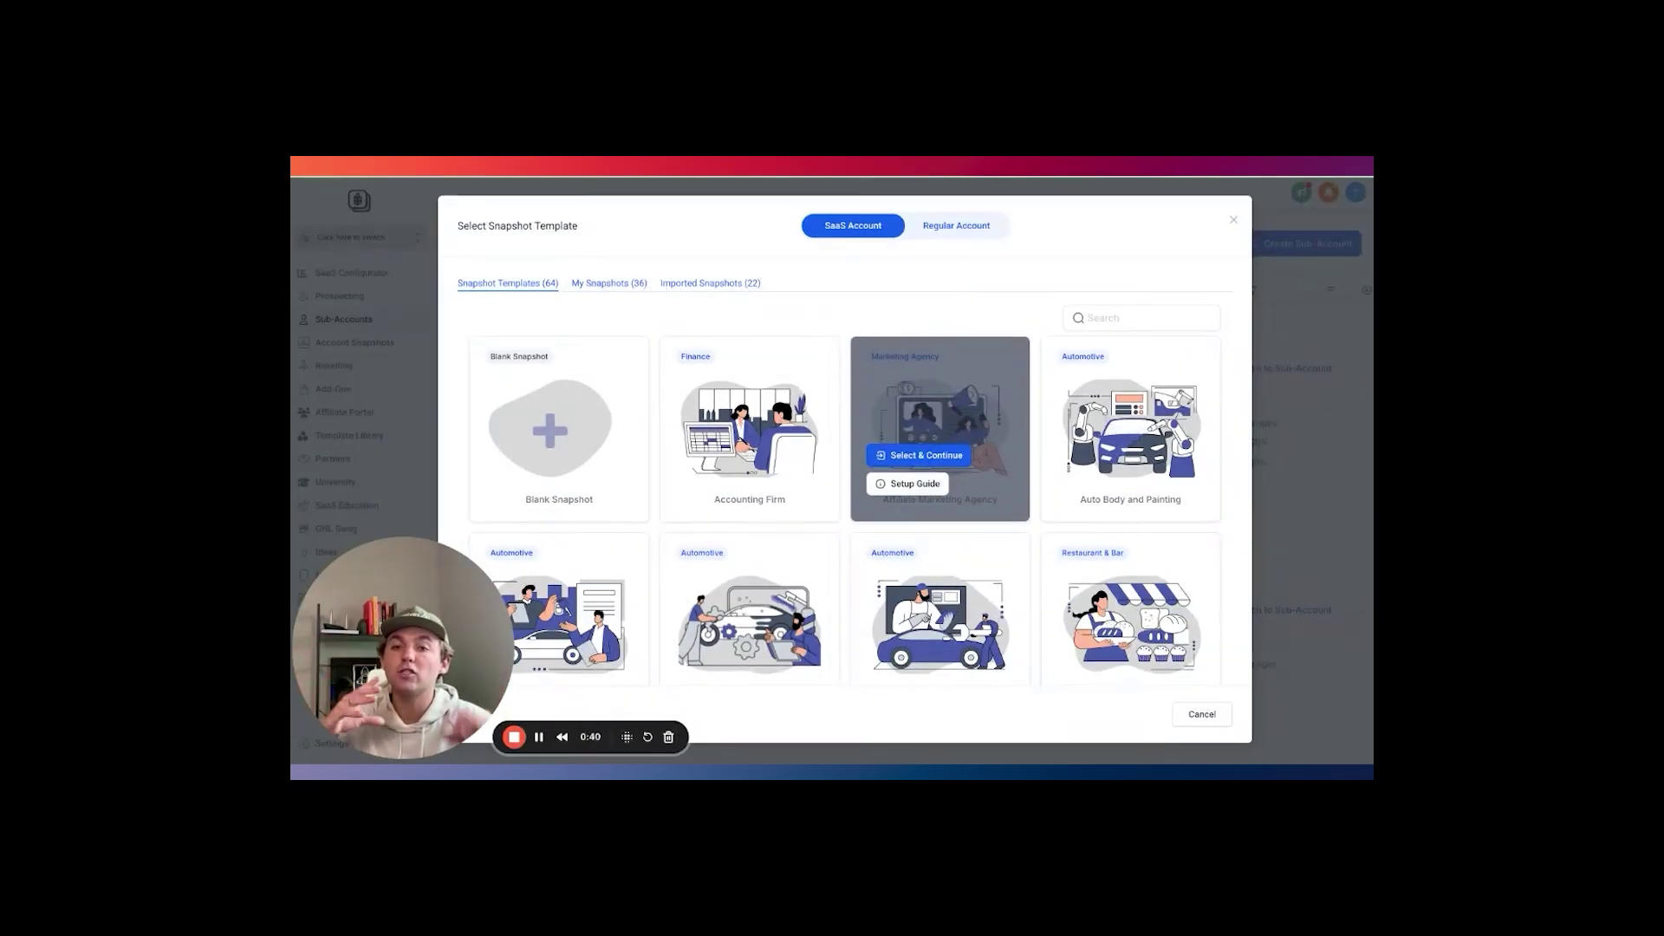
{"action": "left_click", "coordinate": [712, 284]}
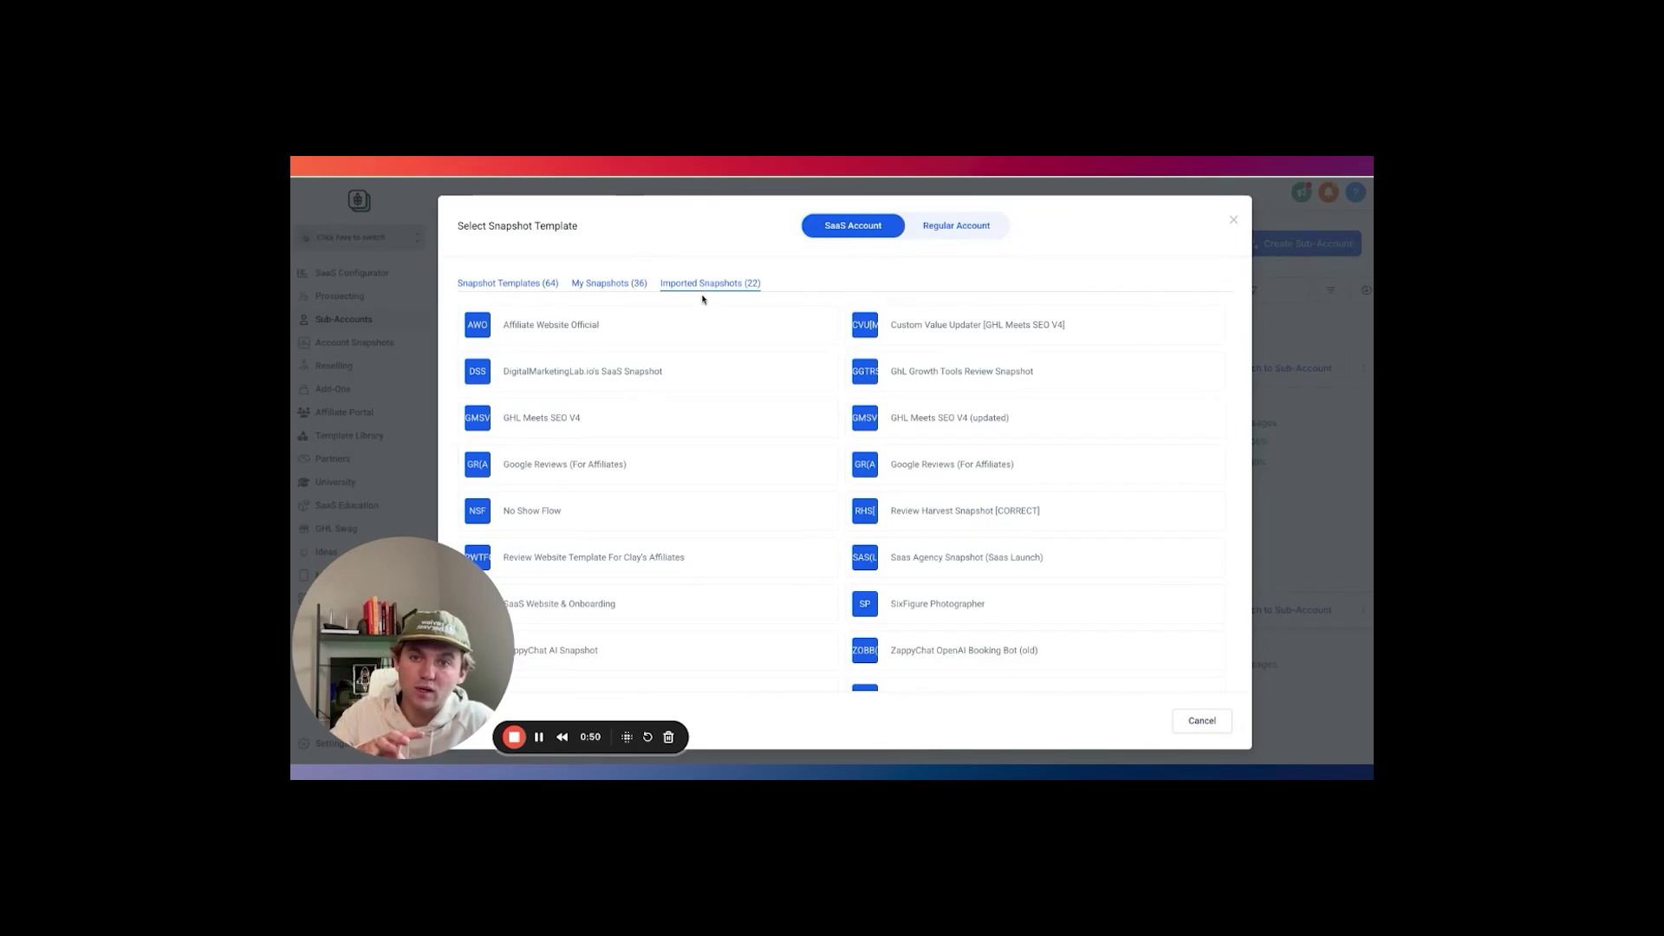
{"action": "left_click", "coordinate": [788, 468]}
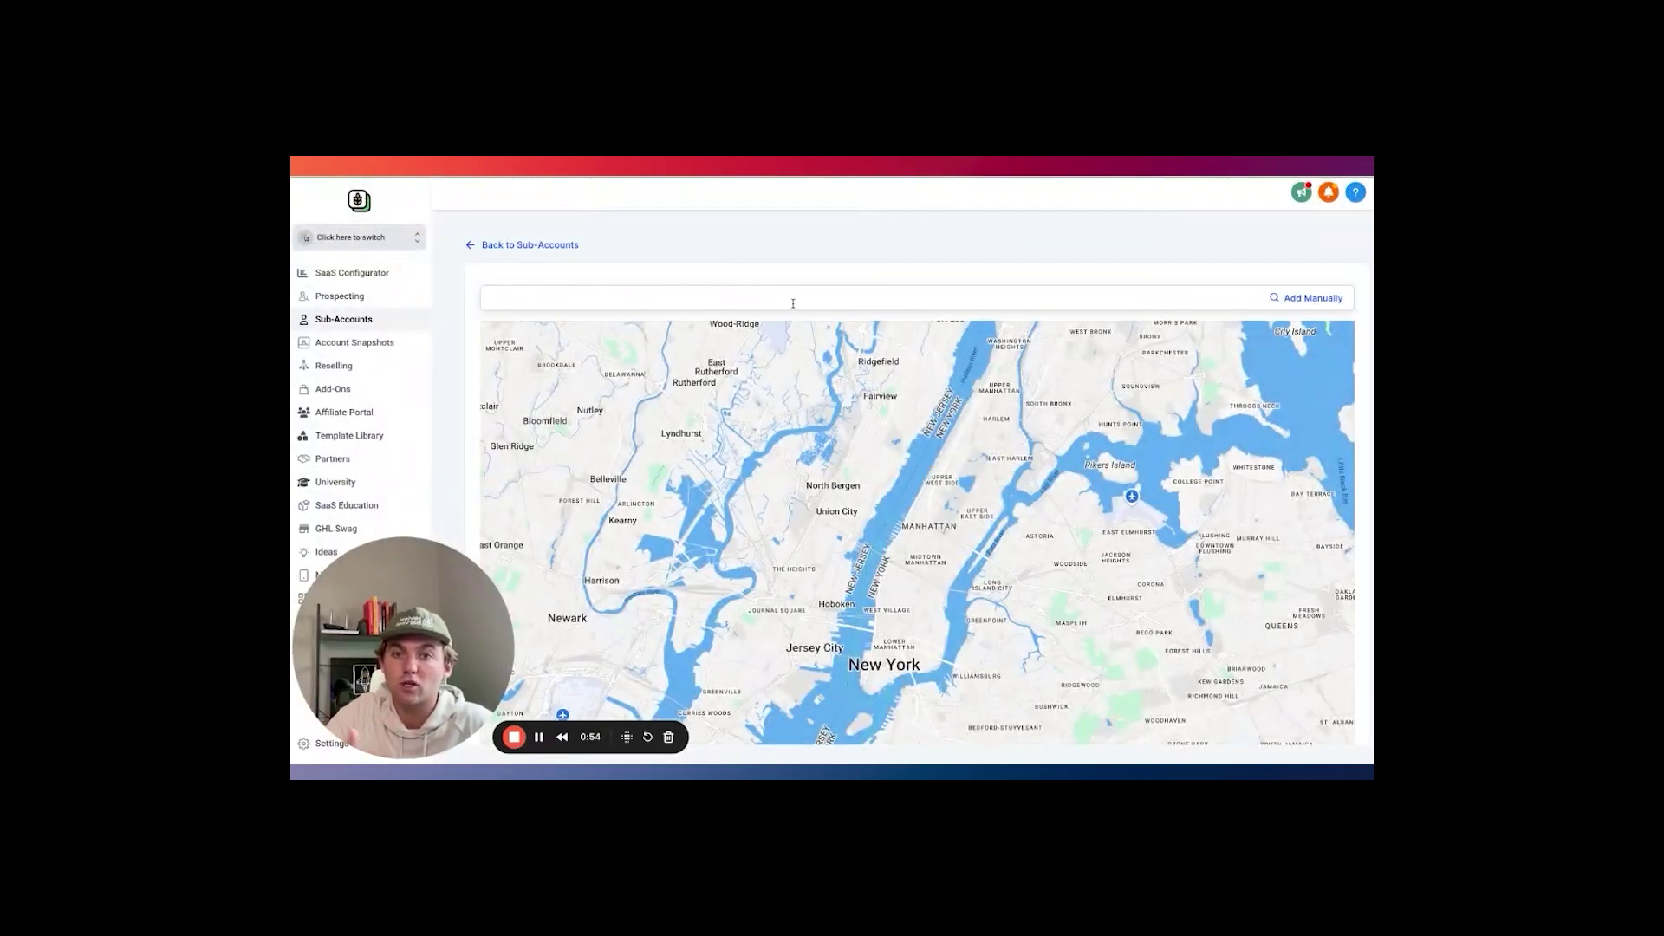
Search the map for "the best" and choose The Best Of New York Food as the sub-account's business.
{"action": "left_click", "coordinate": [793, 303]}
{"action": "type", "text": "the best"}
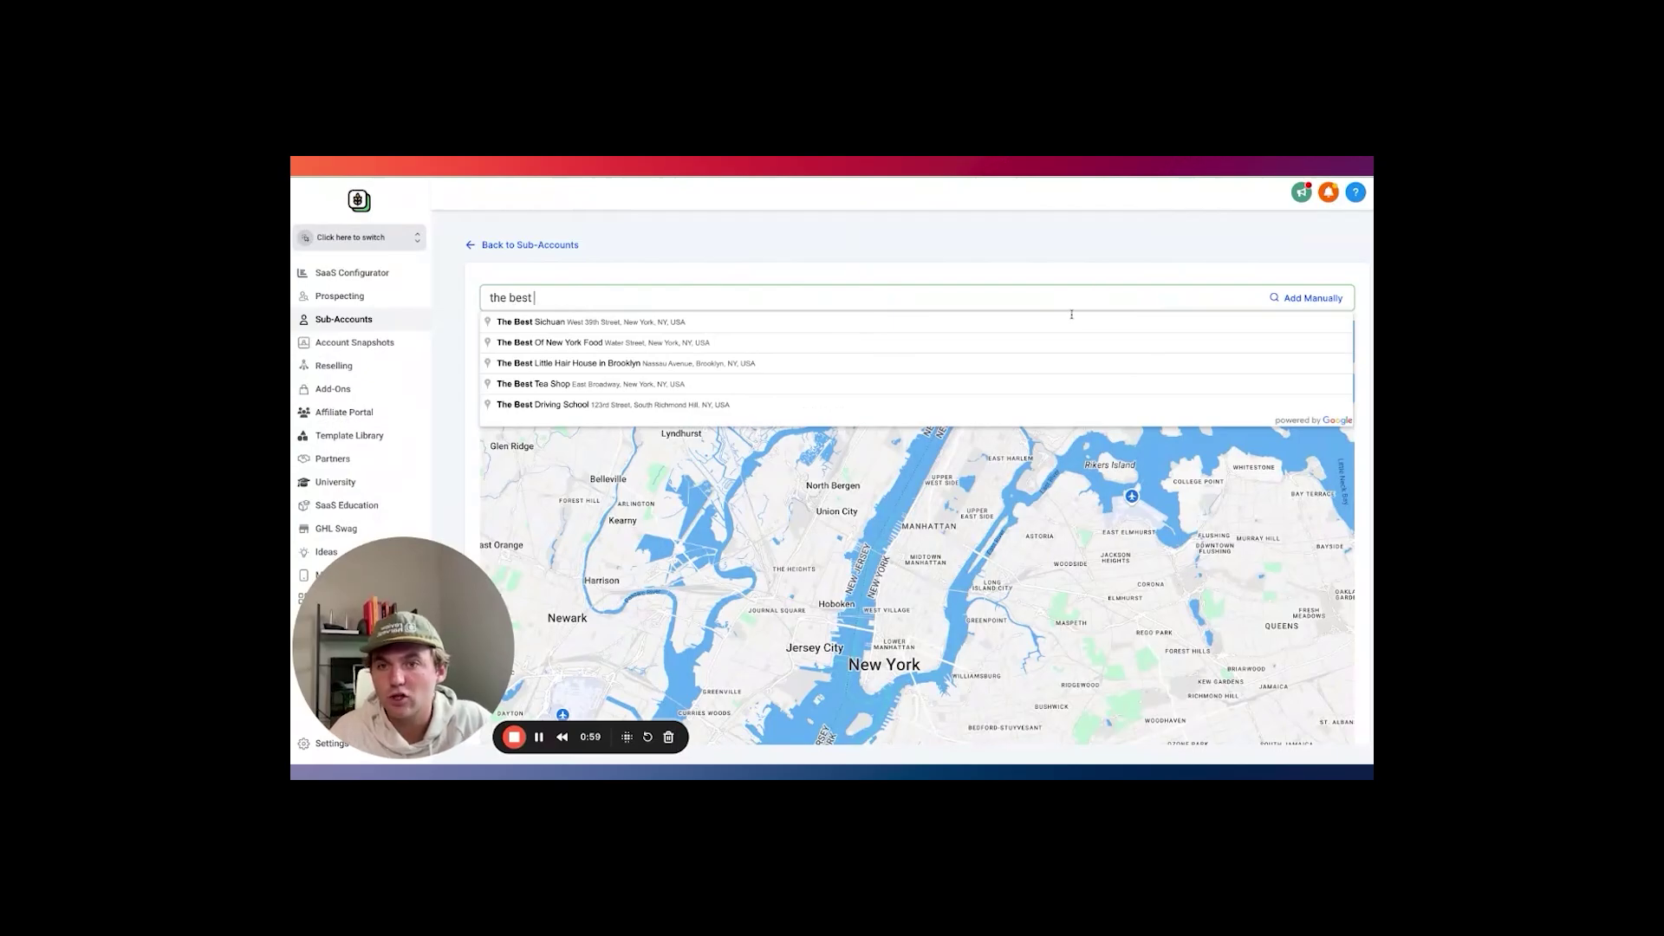
{"action": "left_click", "coordinate": [612, 347]}
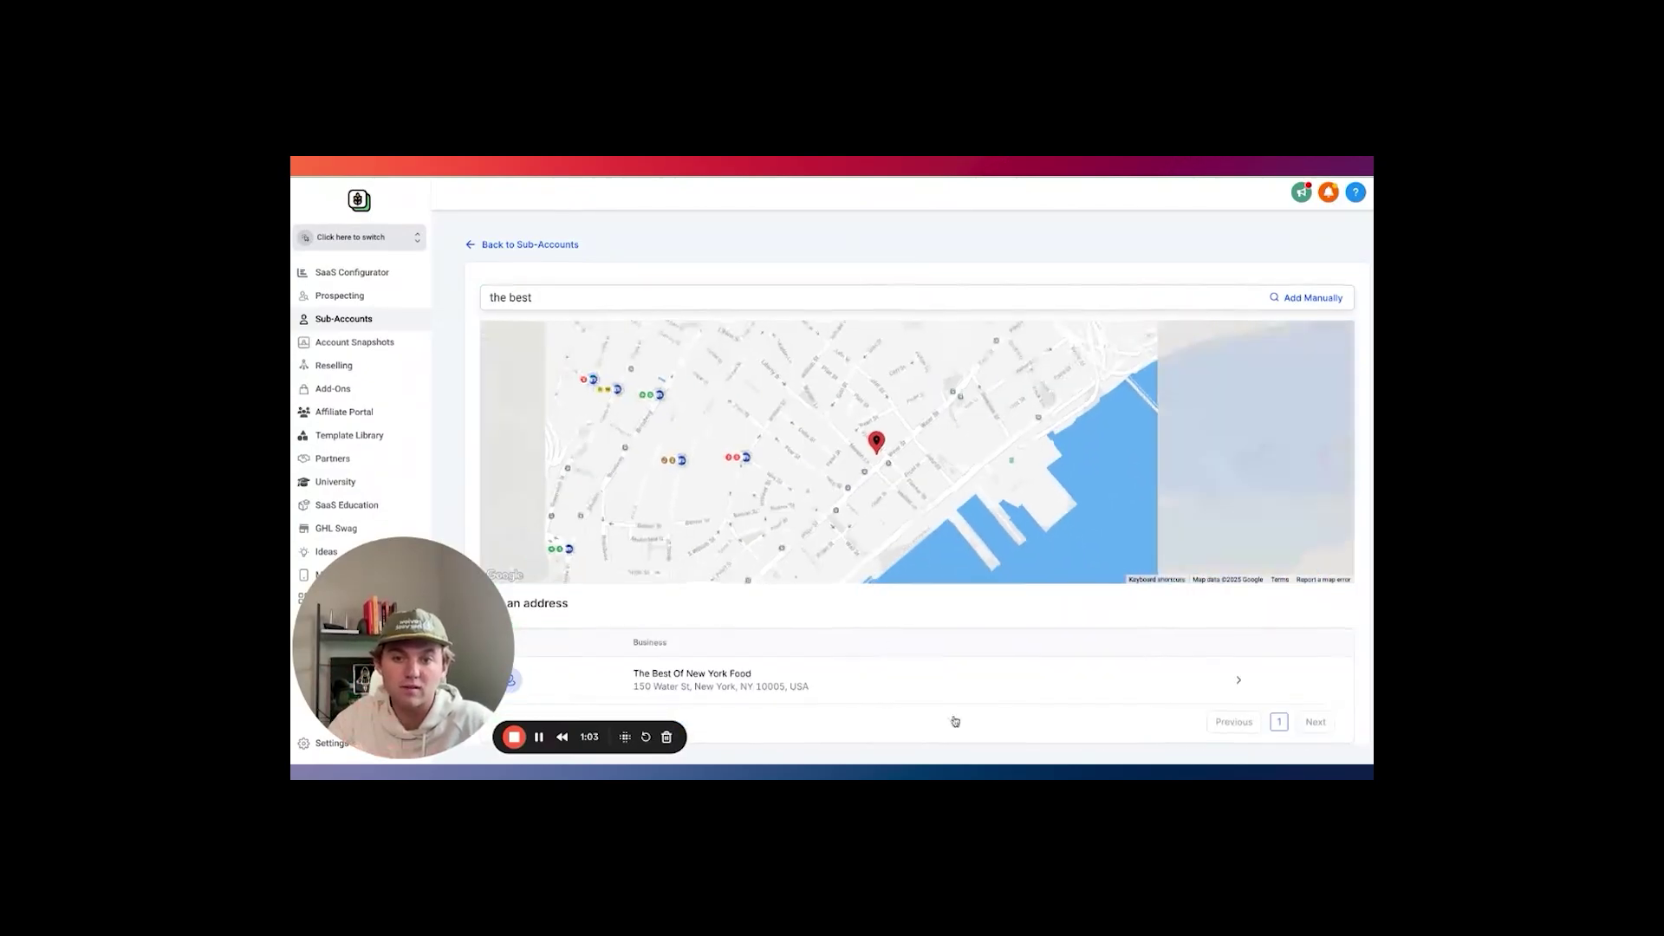
{"action": "left_click", "coordinate": [1238, 679]}
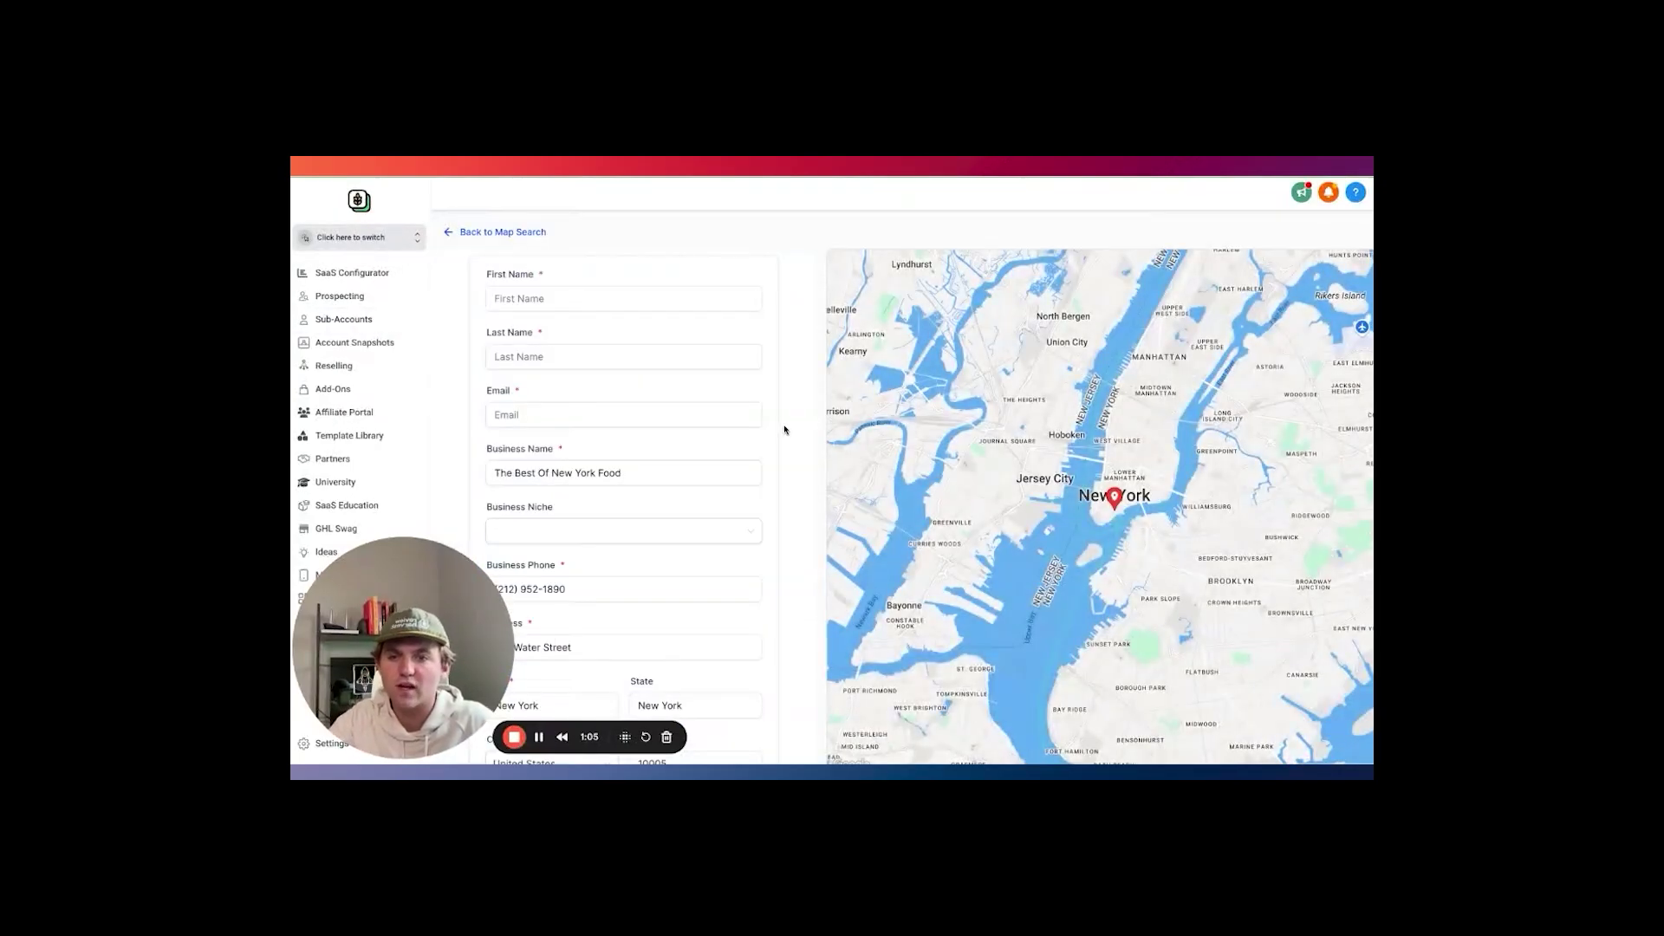
Enter First Name and Last Name placeholders and the contact e-mail, name the business The Best Of New York Food (DELETE DEMO), and add the sub-account.
{"action": "left_click_drag", "start_coordinate": [625, 737], "coordinate": [1352, 556]}
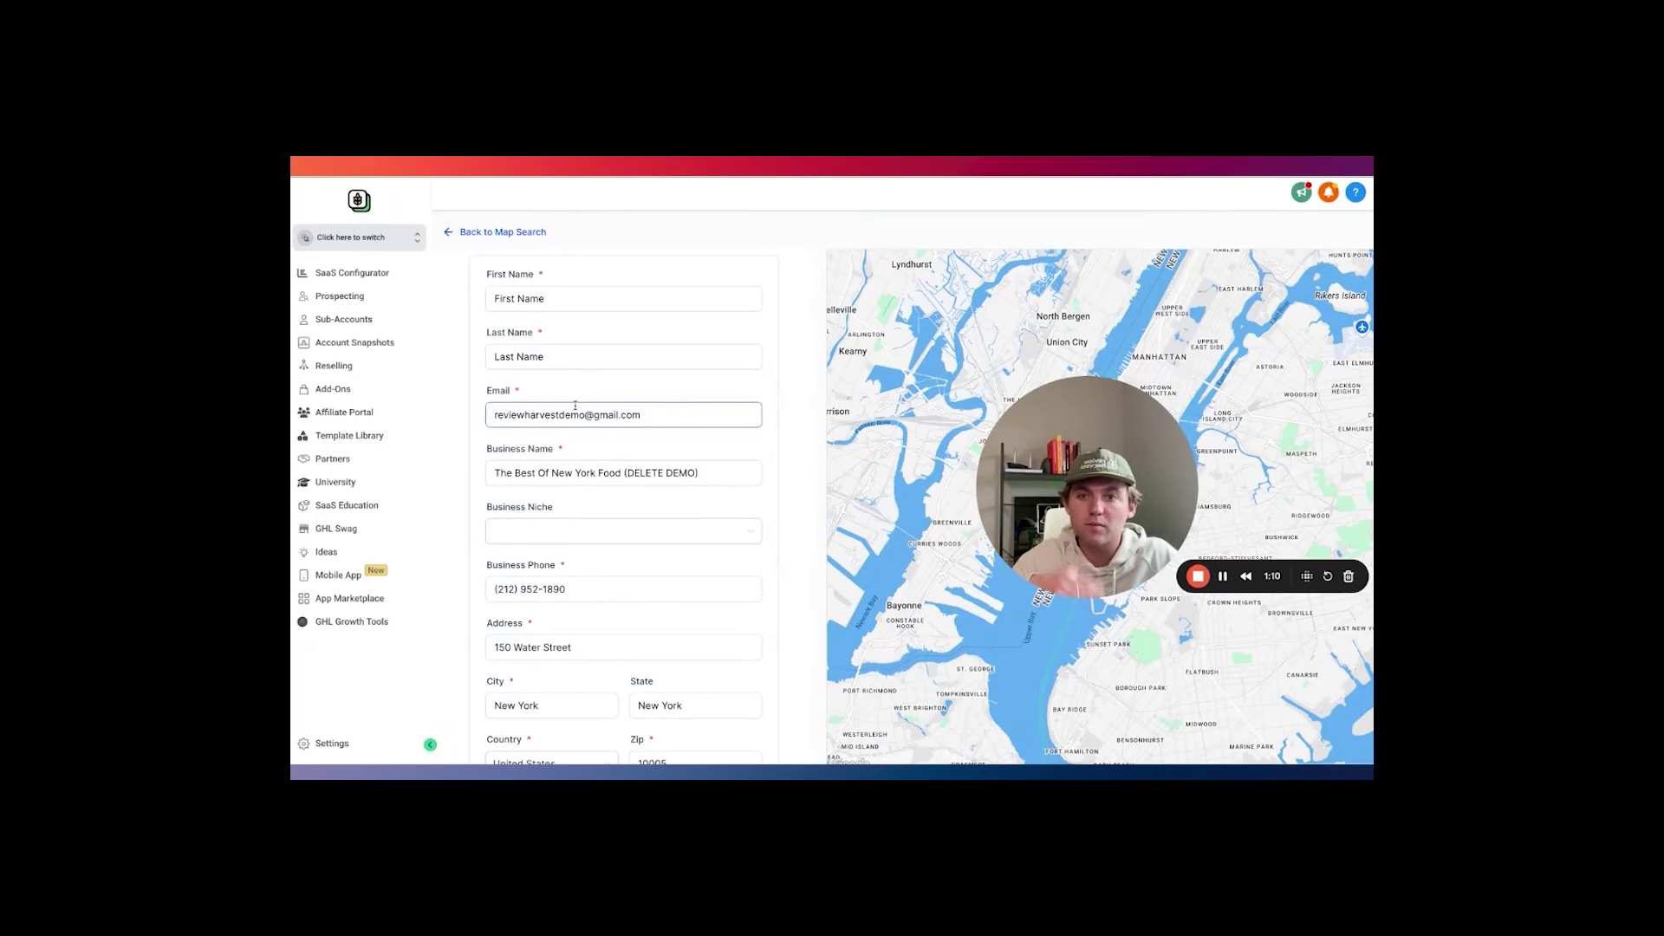
{"action": "scroll", "coordinate": [575, 409], "scroll_direction": "down", "scroll_amount": 3}
{"action": "scroll", "coordinate": [576, 410], "scroll_direction": "down", "scroll_amount": 2}
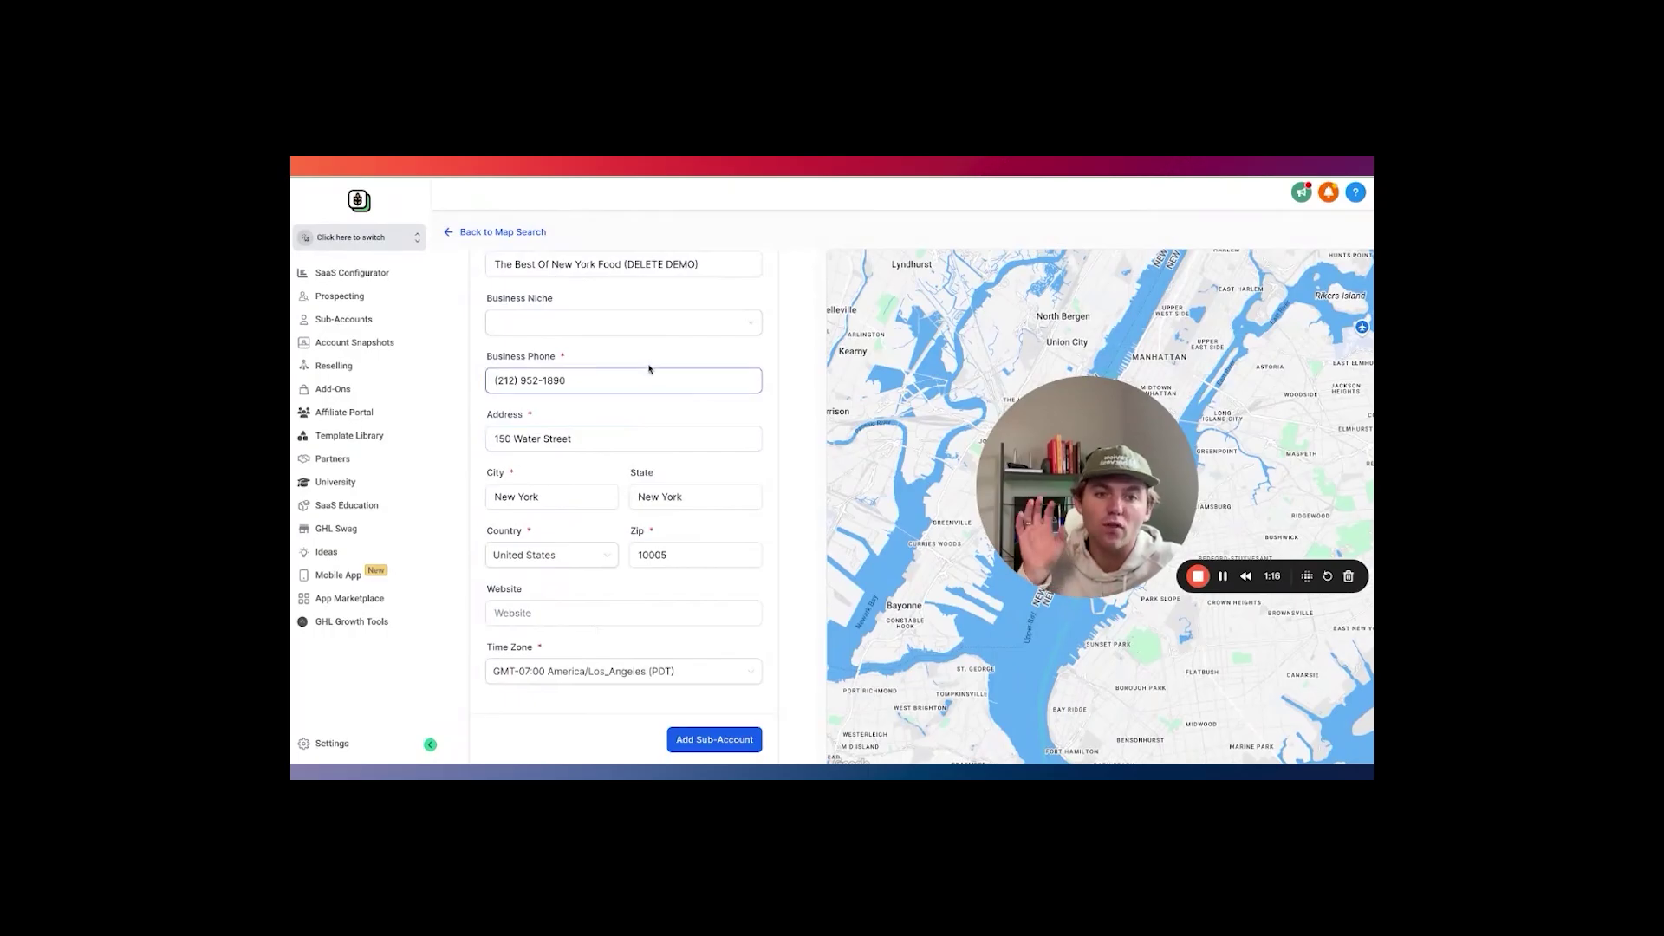
{"action": "scroll", "coordinate": [676, 517], "scroll_direction": "up", "scroll_amount": 3}
{"action": "scroll", "coordinate": [693, 520], "scroll_direction": "down", "scroll_amount": 3}
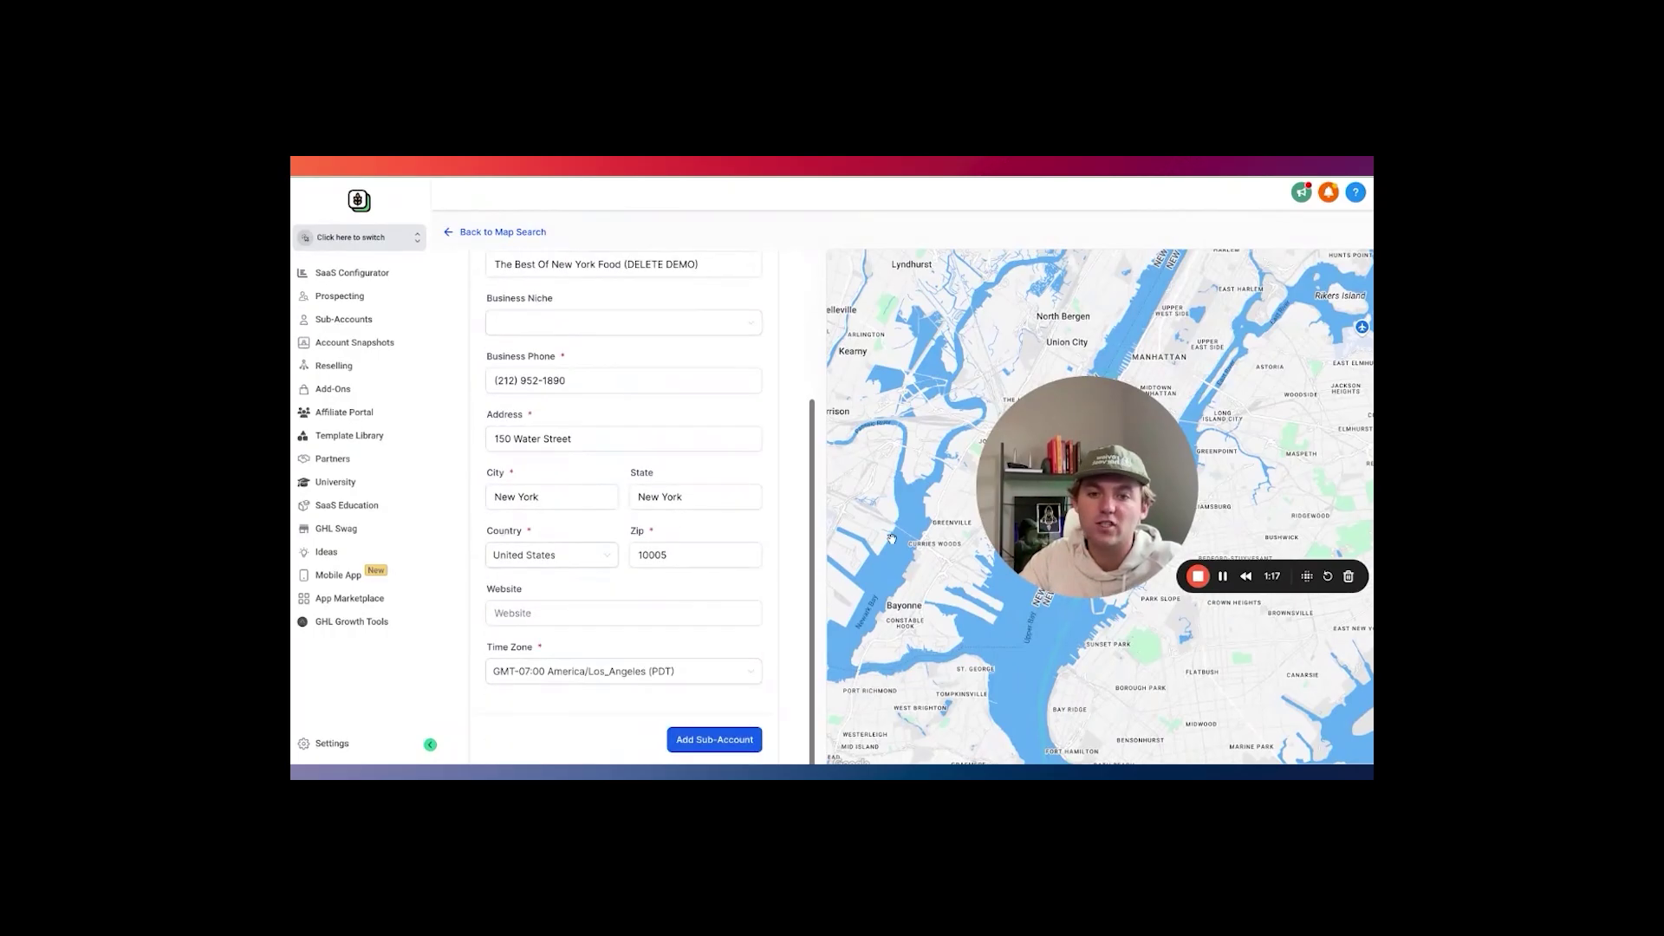
{"action": "left_click", "coordinate": [704, 739]}
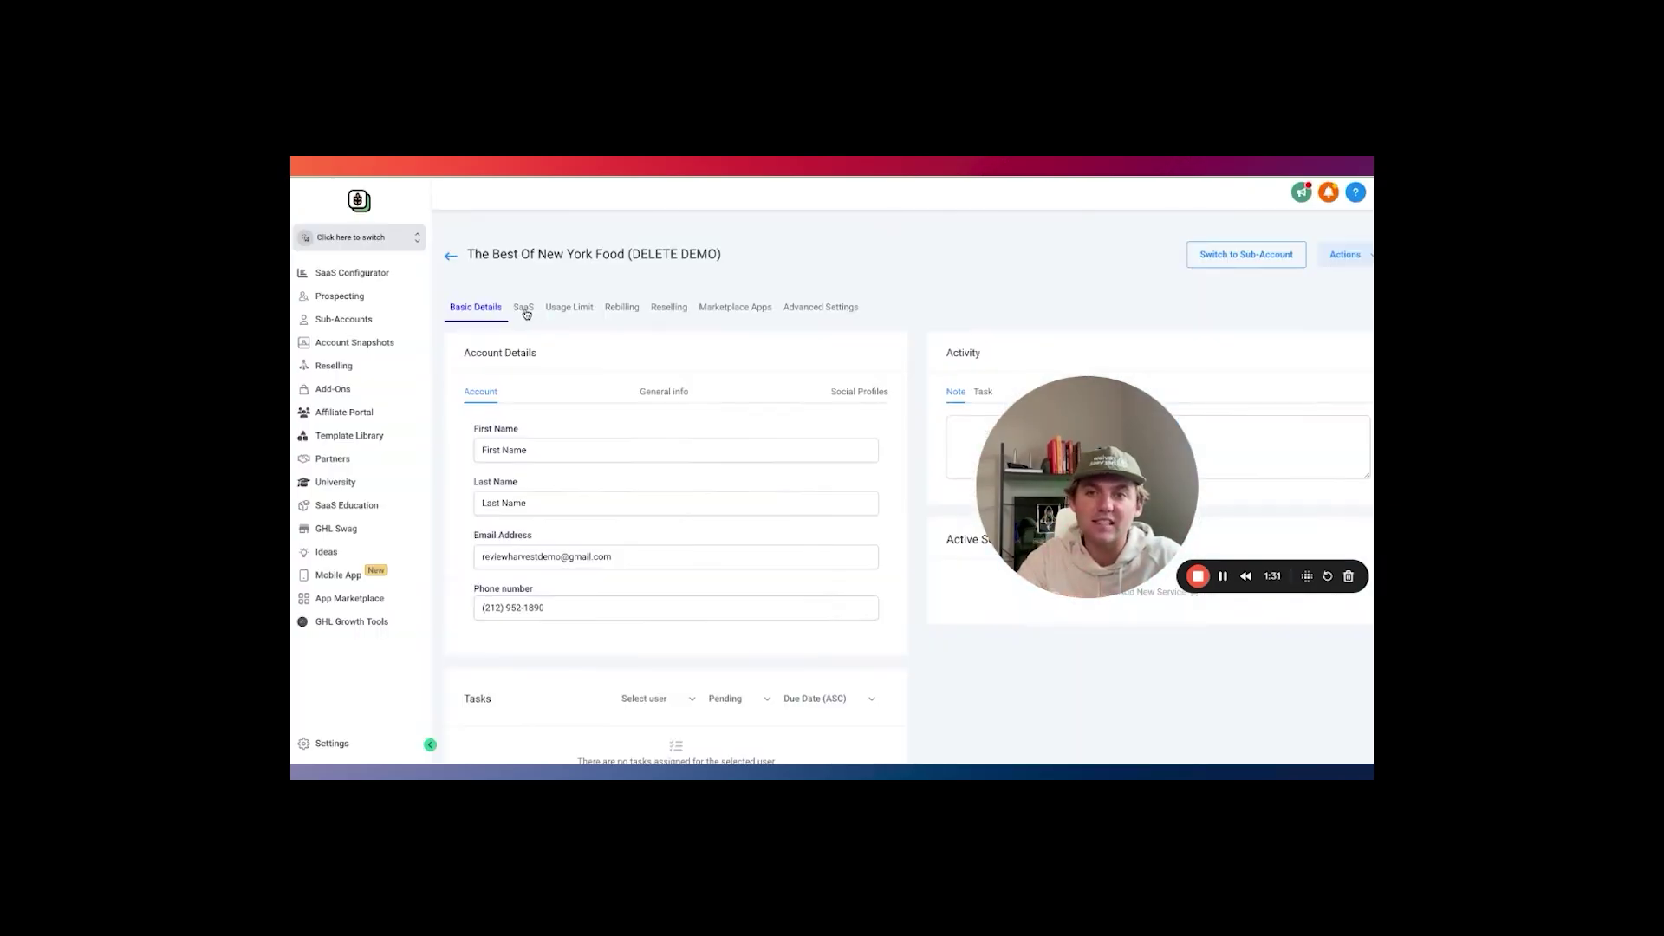
Check the new sub-account's SaaS, Reselling and Rebilling settings, and dismiss the request for the client's payment details.
{"action": "left_click", "coordinate": [524, 308]}
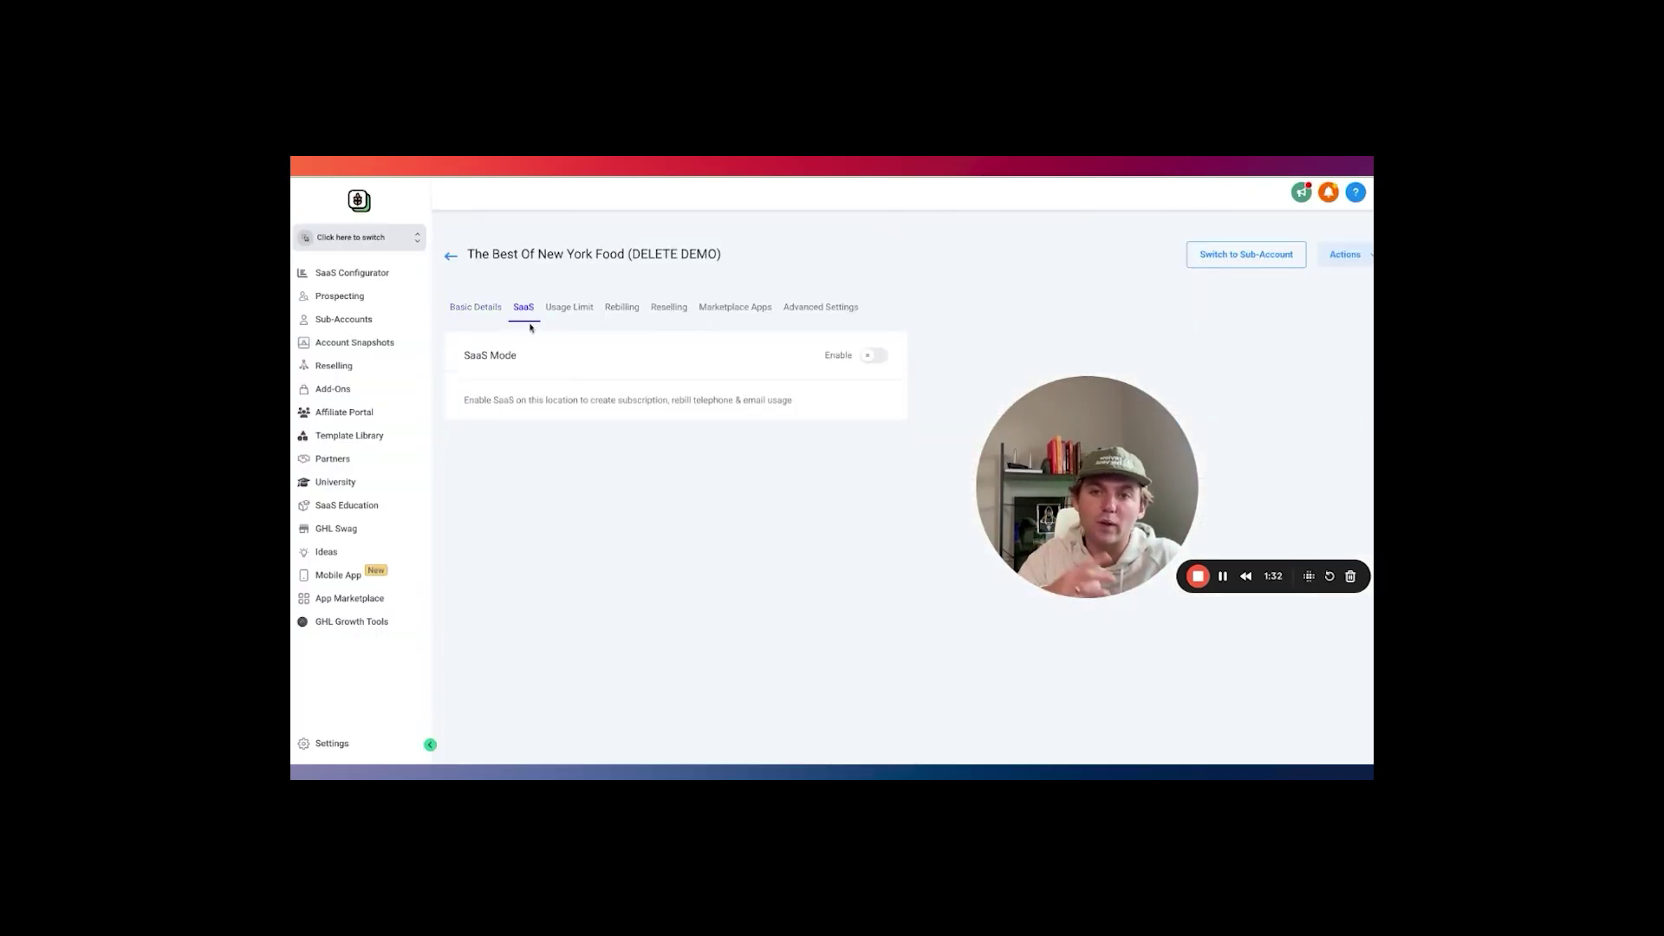
{"action": "left_click", "coordinate": [669, 310]}
{"action": "left_click", "coordinate": [622, 310]}
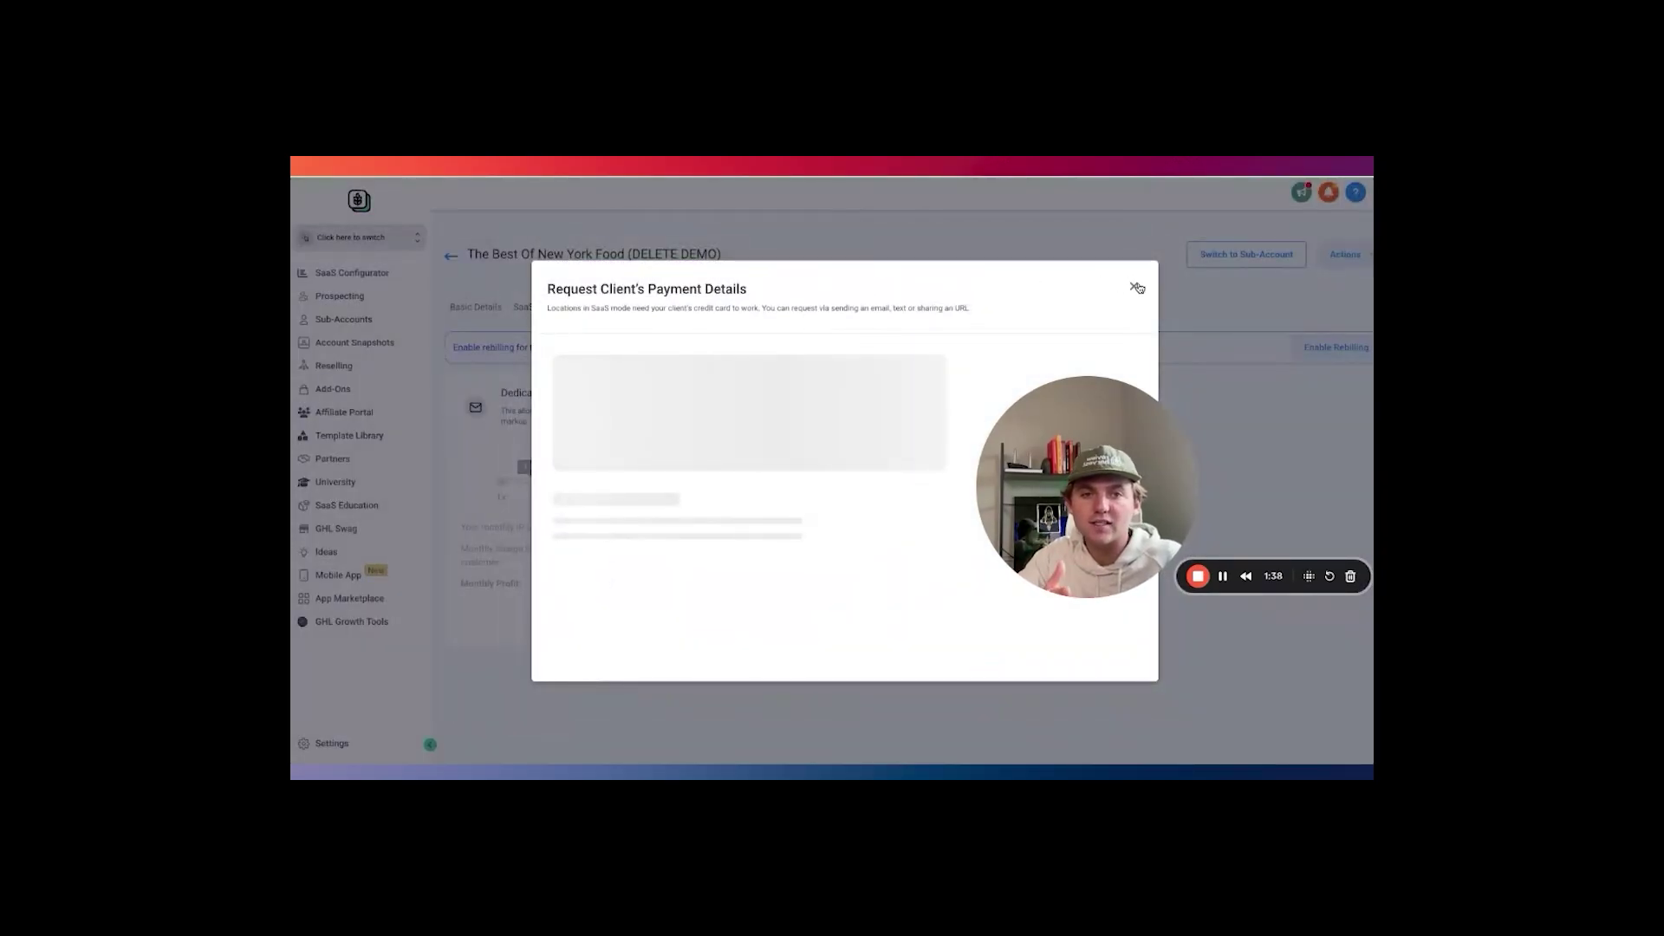
{"action": "left_click", "coordinate": [1133, 283]}
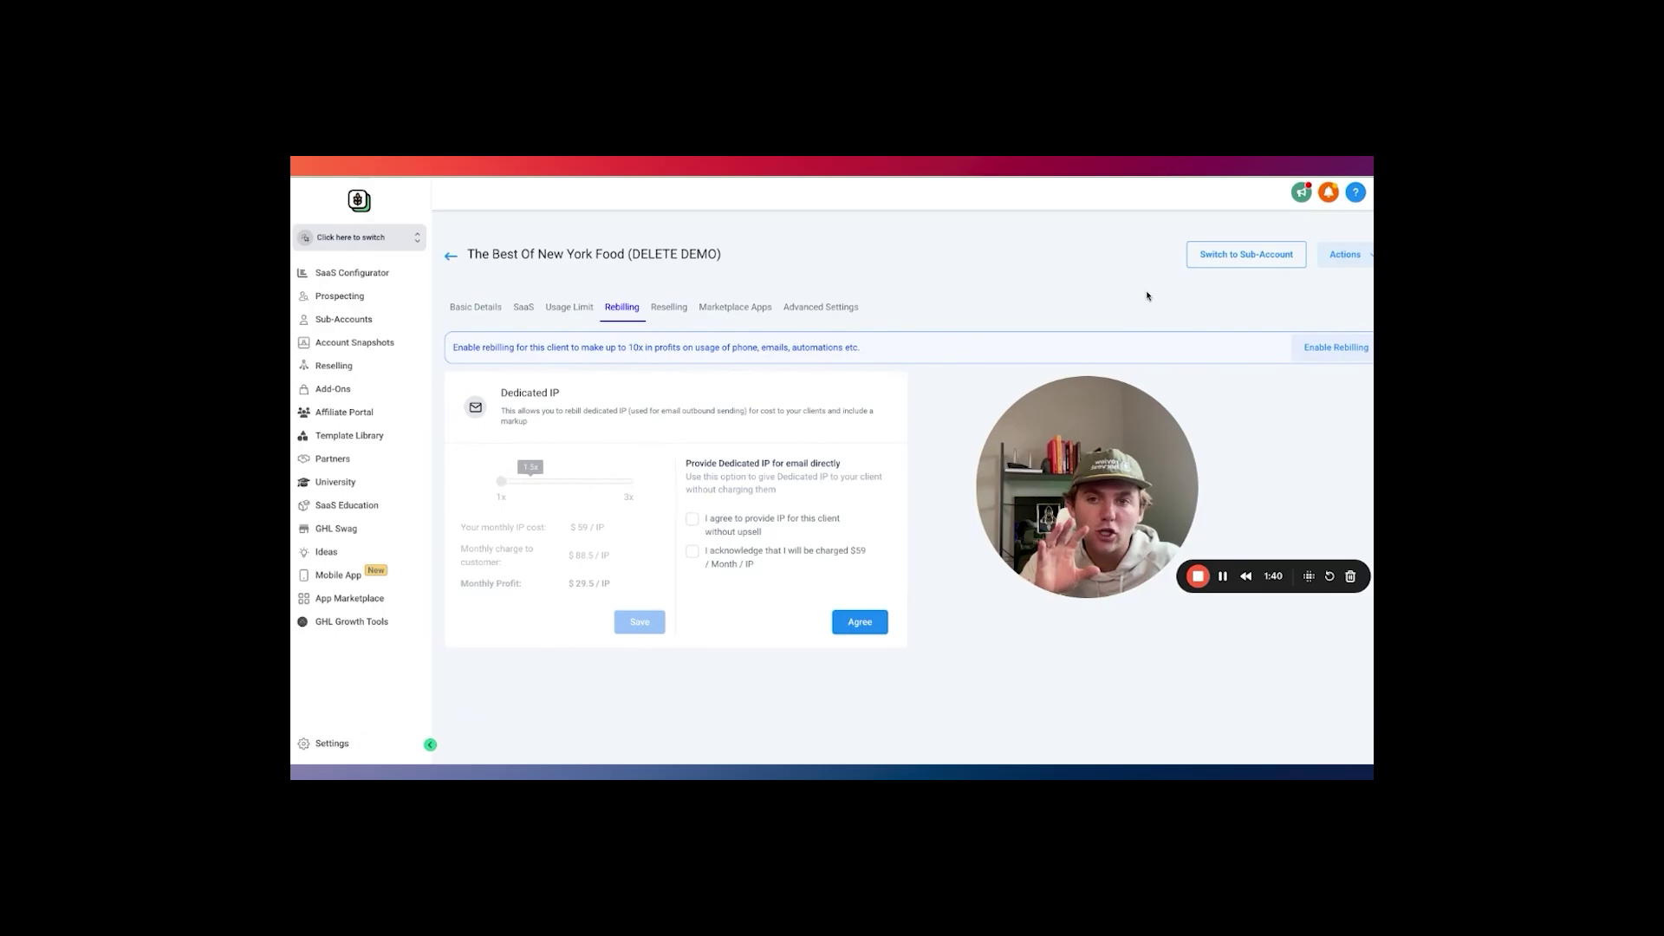
Switch to the new sub-account and open the My Staff page in its settings.
{"action": "left_click", "coordinate": [1239, 256]}
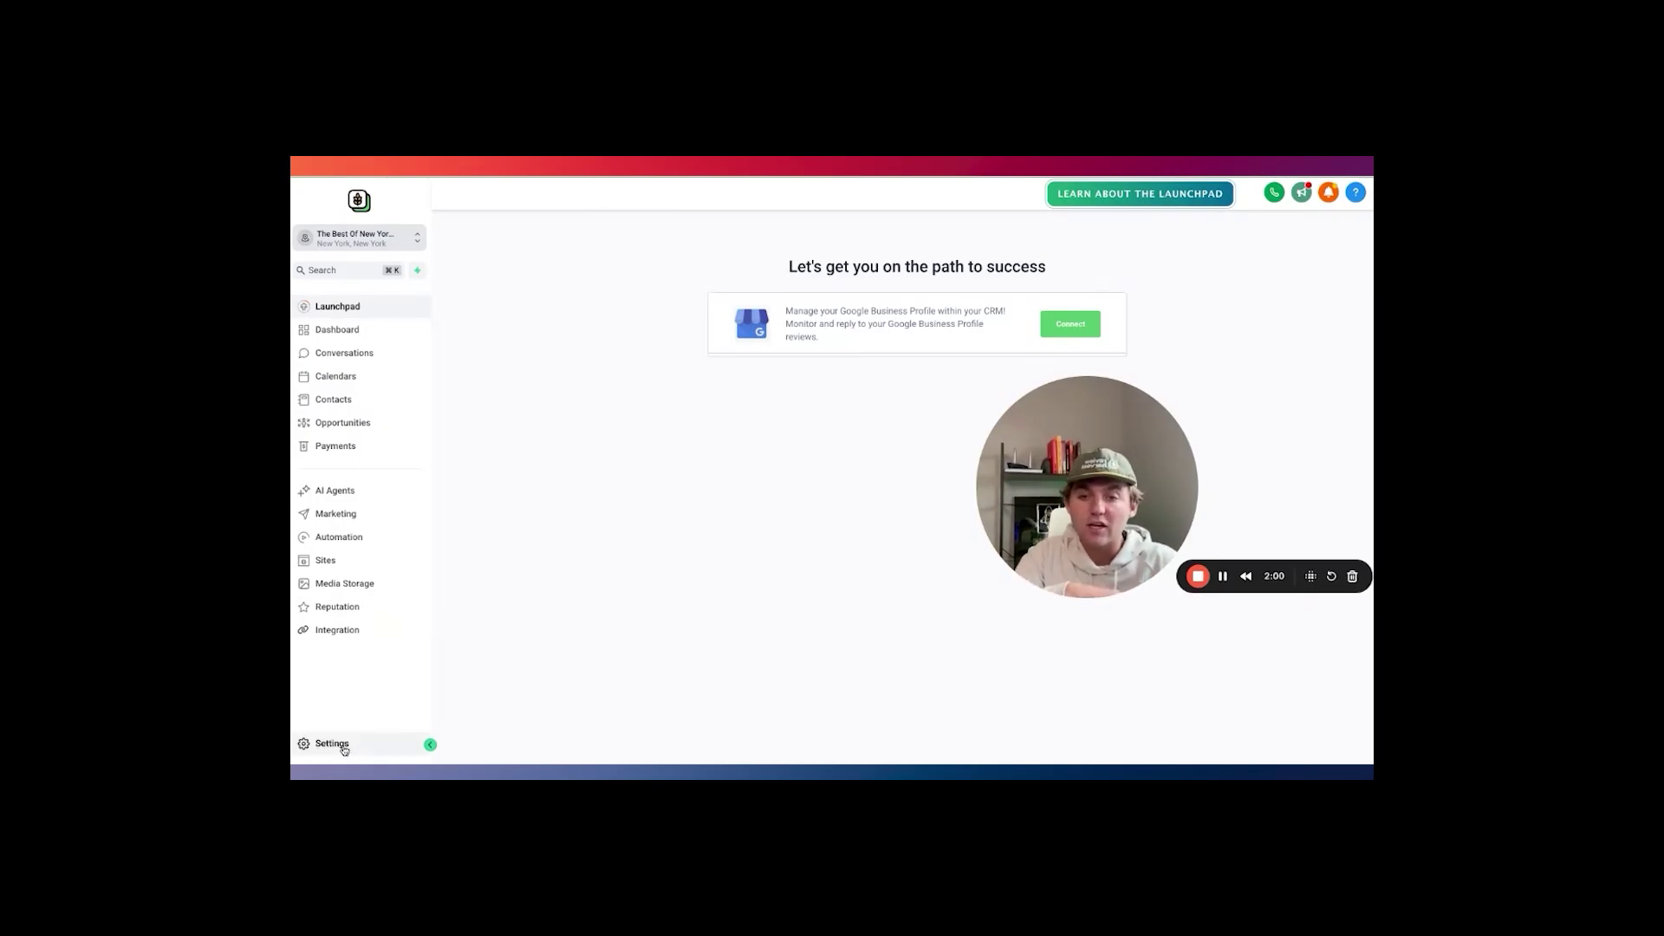
{"action": "left_click", "coordinate": [334, 743]}
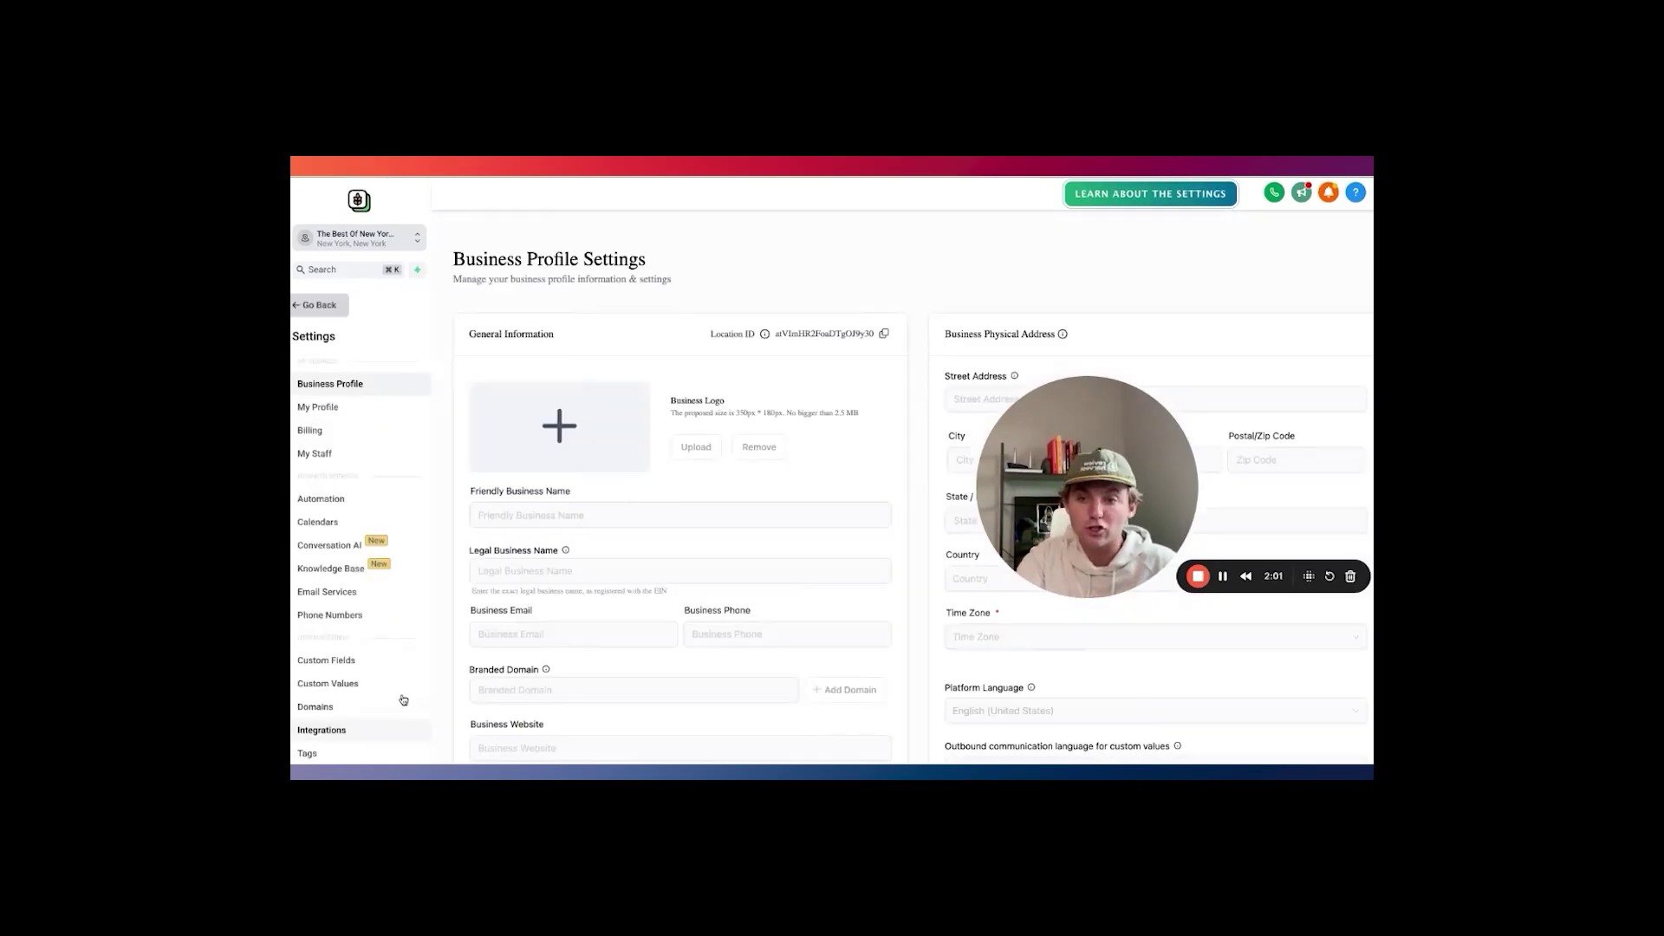
{"action": "left_click", "coordinate": [315, 453]}
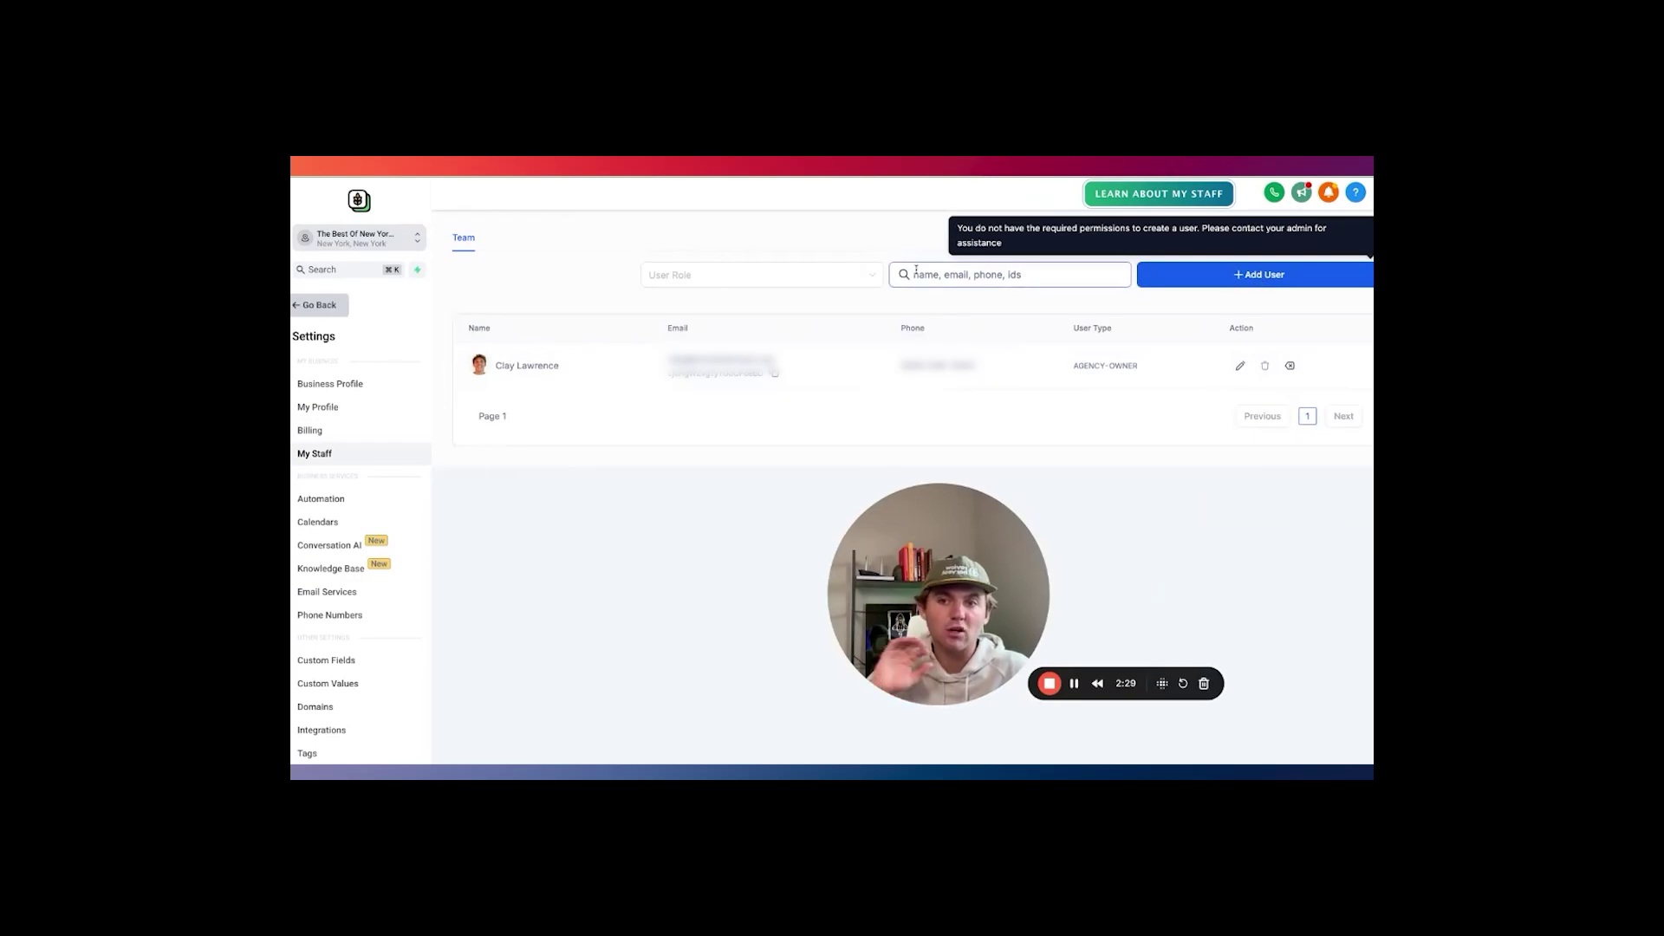
Leave the sub-account's settings and open its Reputation overview.
{"action": "left_click", "coordinate": [334, 304]}
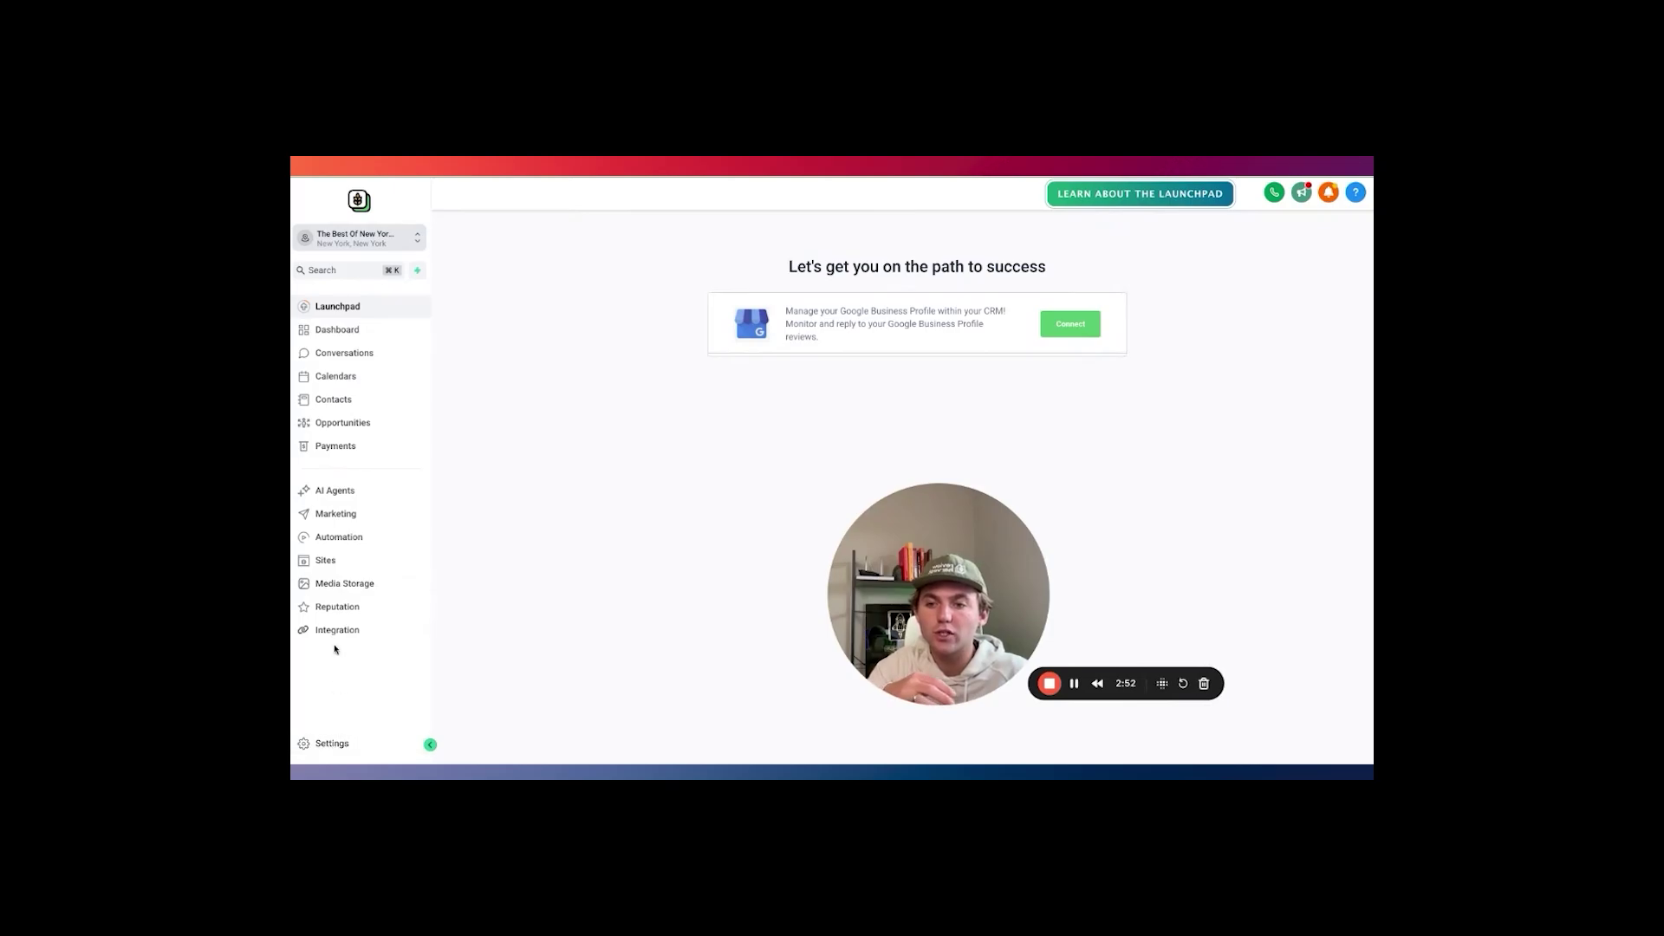
{"action": "left_click", "coordinate": [337, 606]}
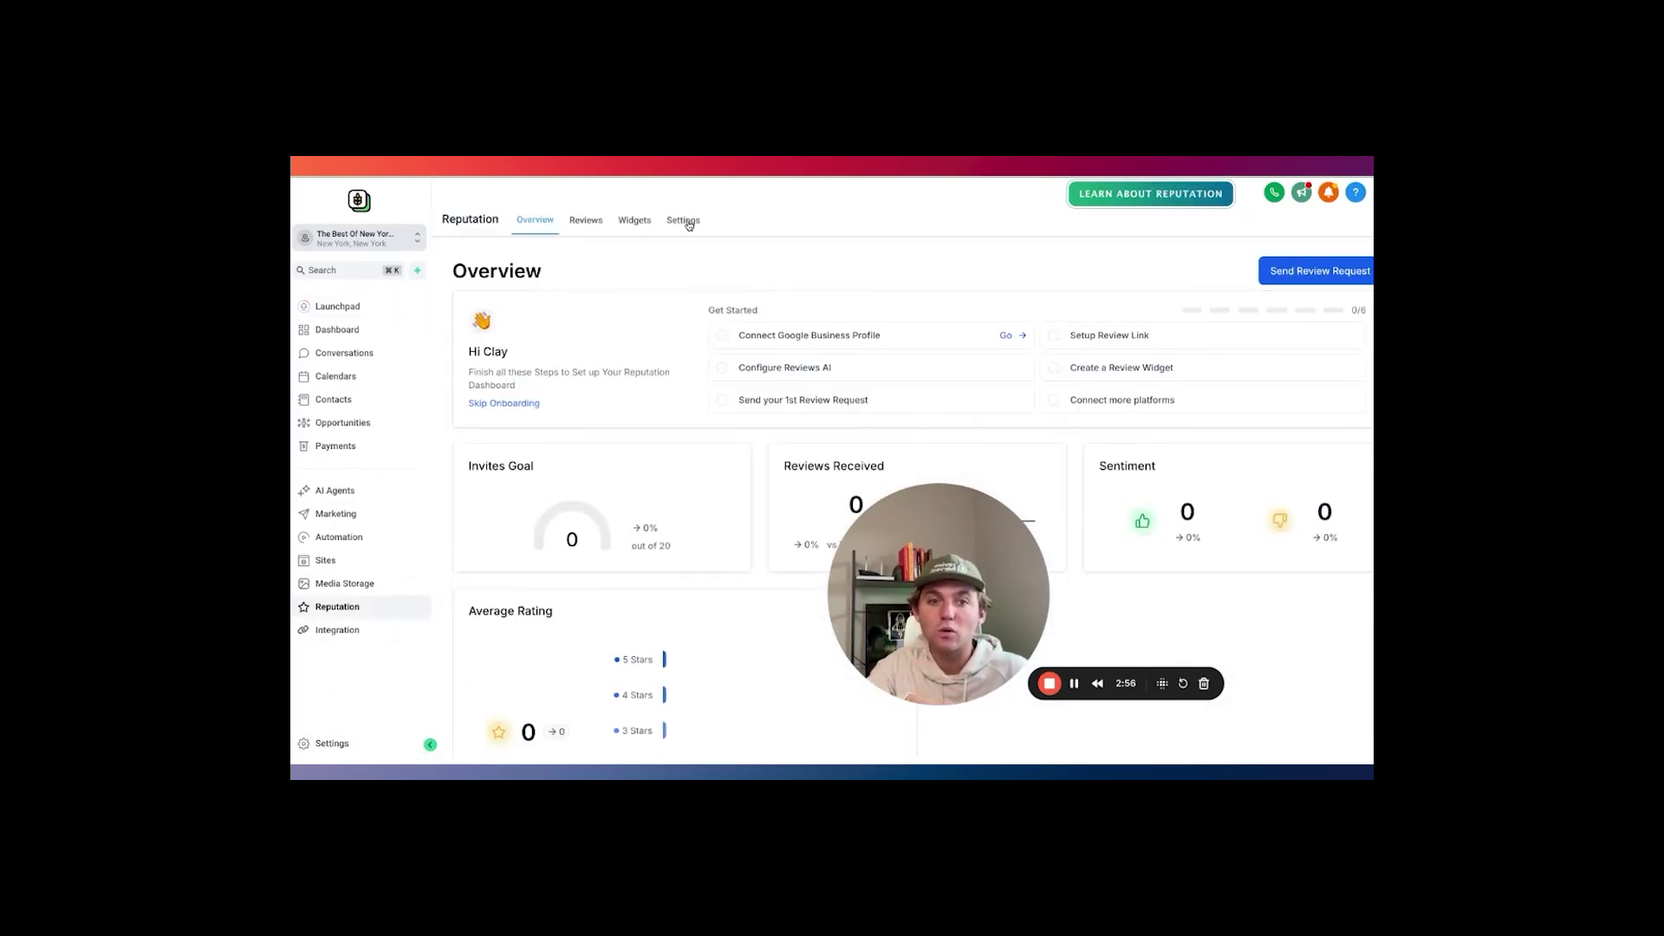
Check the Review Link page in the Reputation settings, and open the Launchpad with its Google Business Profile connection.
{"action": "left_click", "coordinate": [684, 219]}
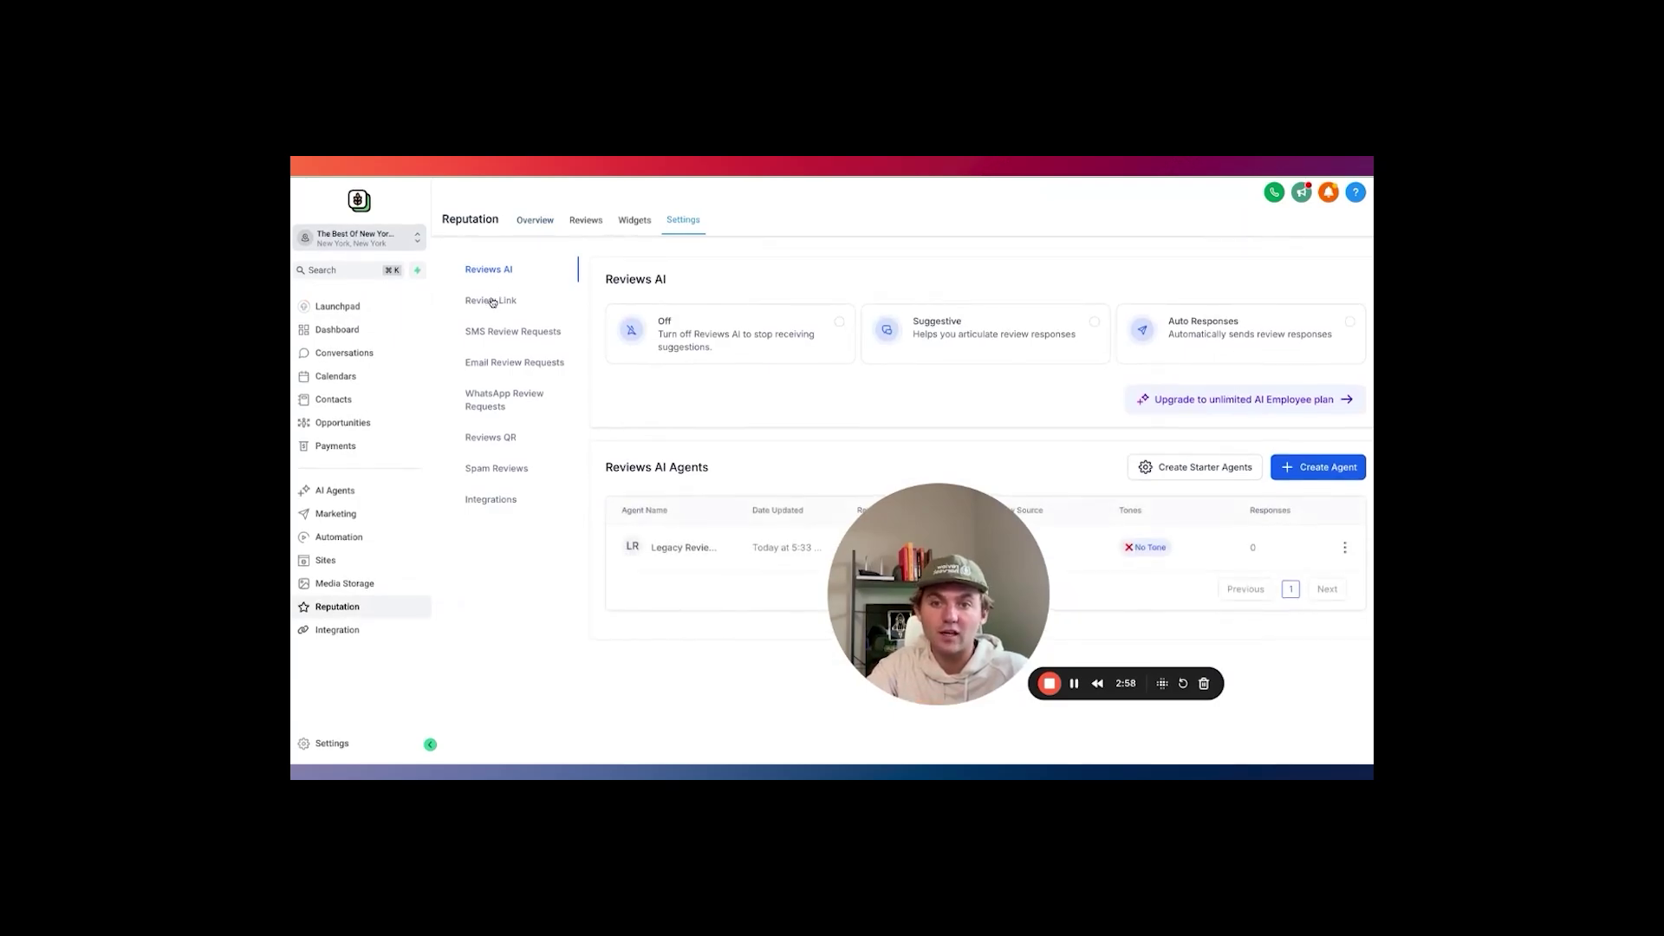
{"action": "left_click", "coordinate": [491, 300]}
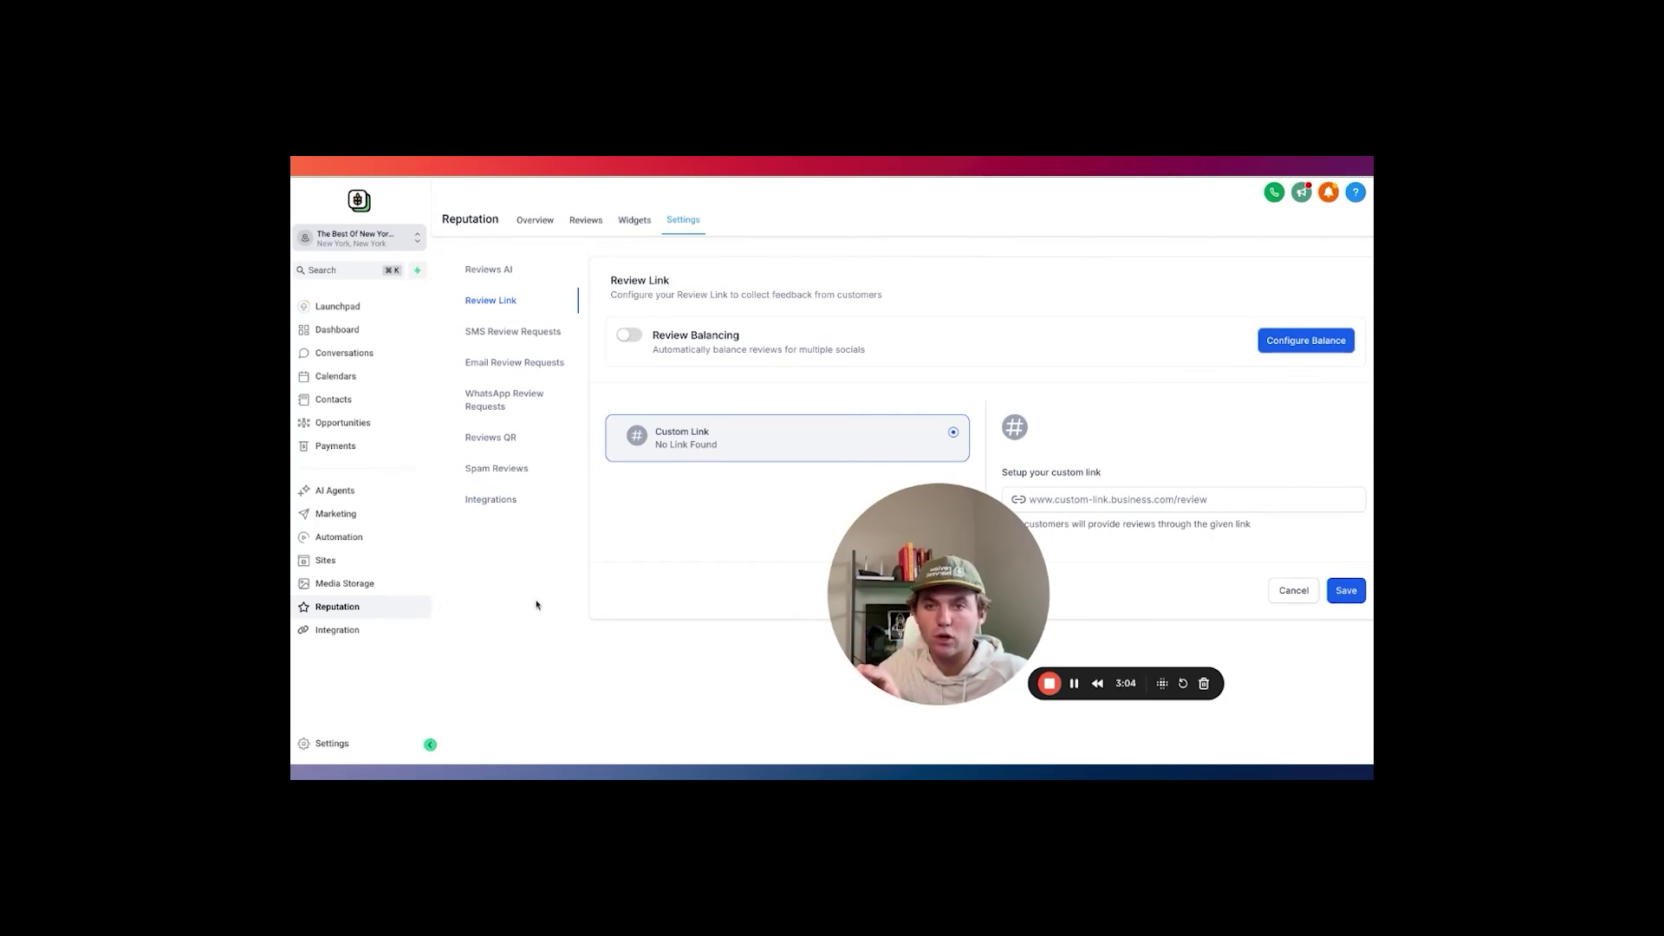
{"action": "left_click", "coordinate": [338, 307]}
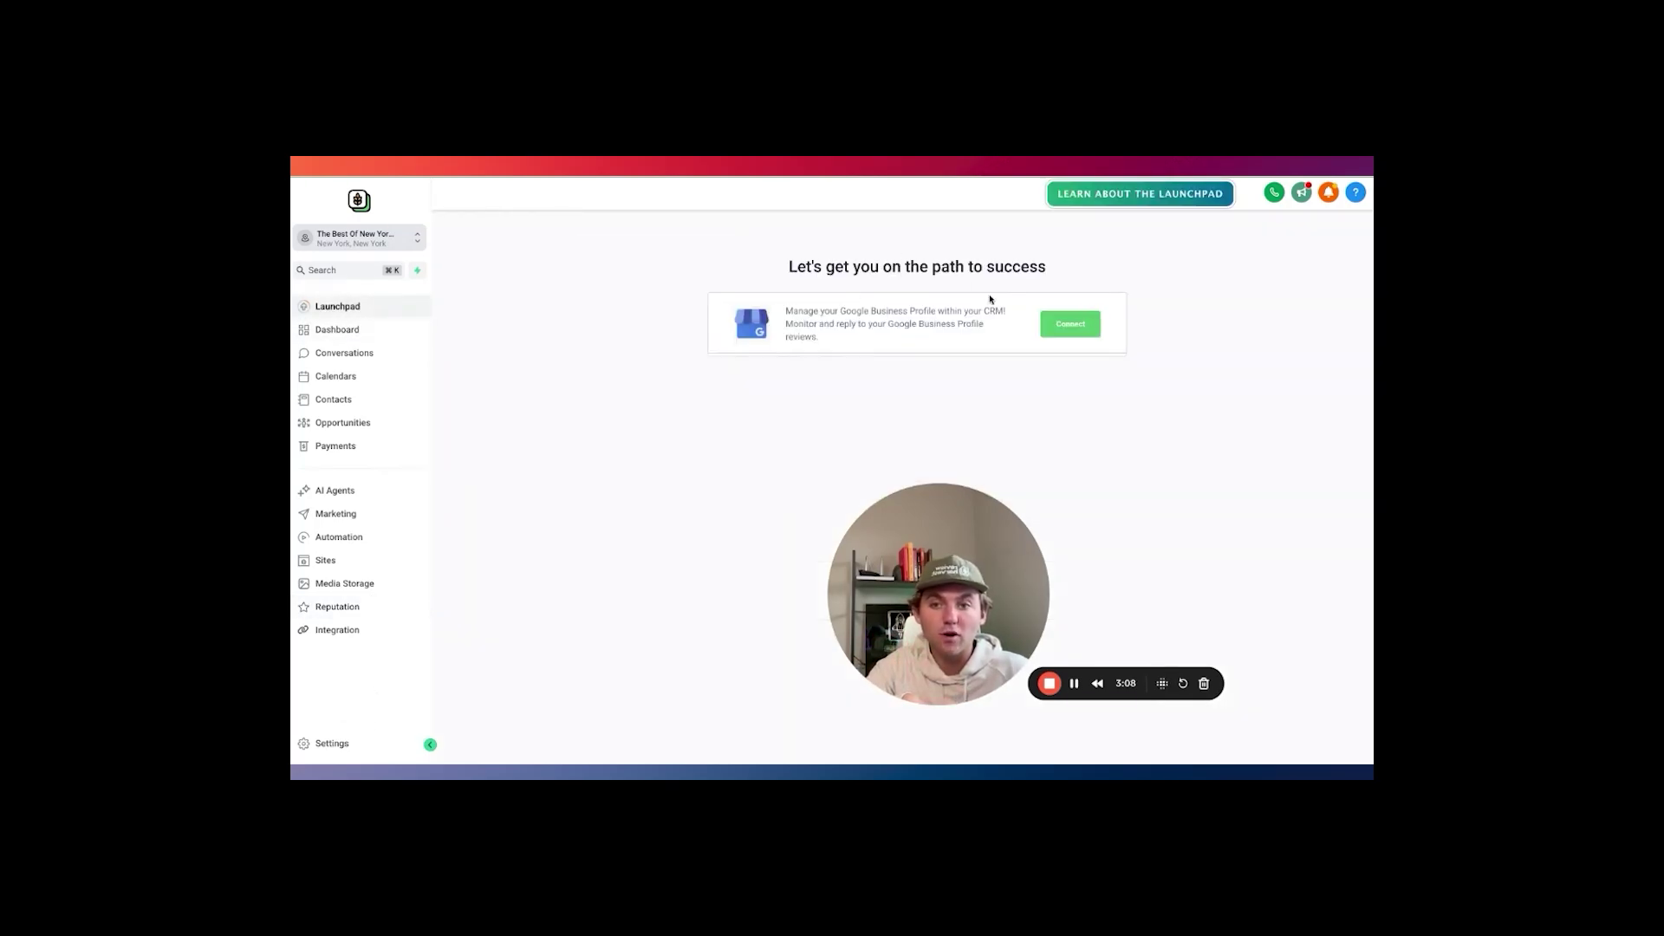
View the sub-account's contact list, and open the 1. Review Workflows folder in Automation.
{"action": "left_click", "coordinate": [334, 399]}
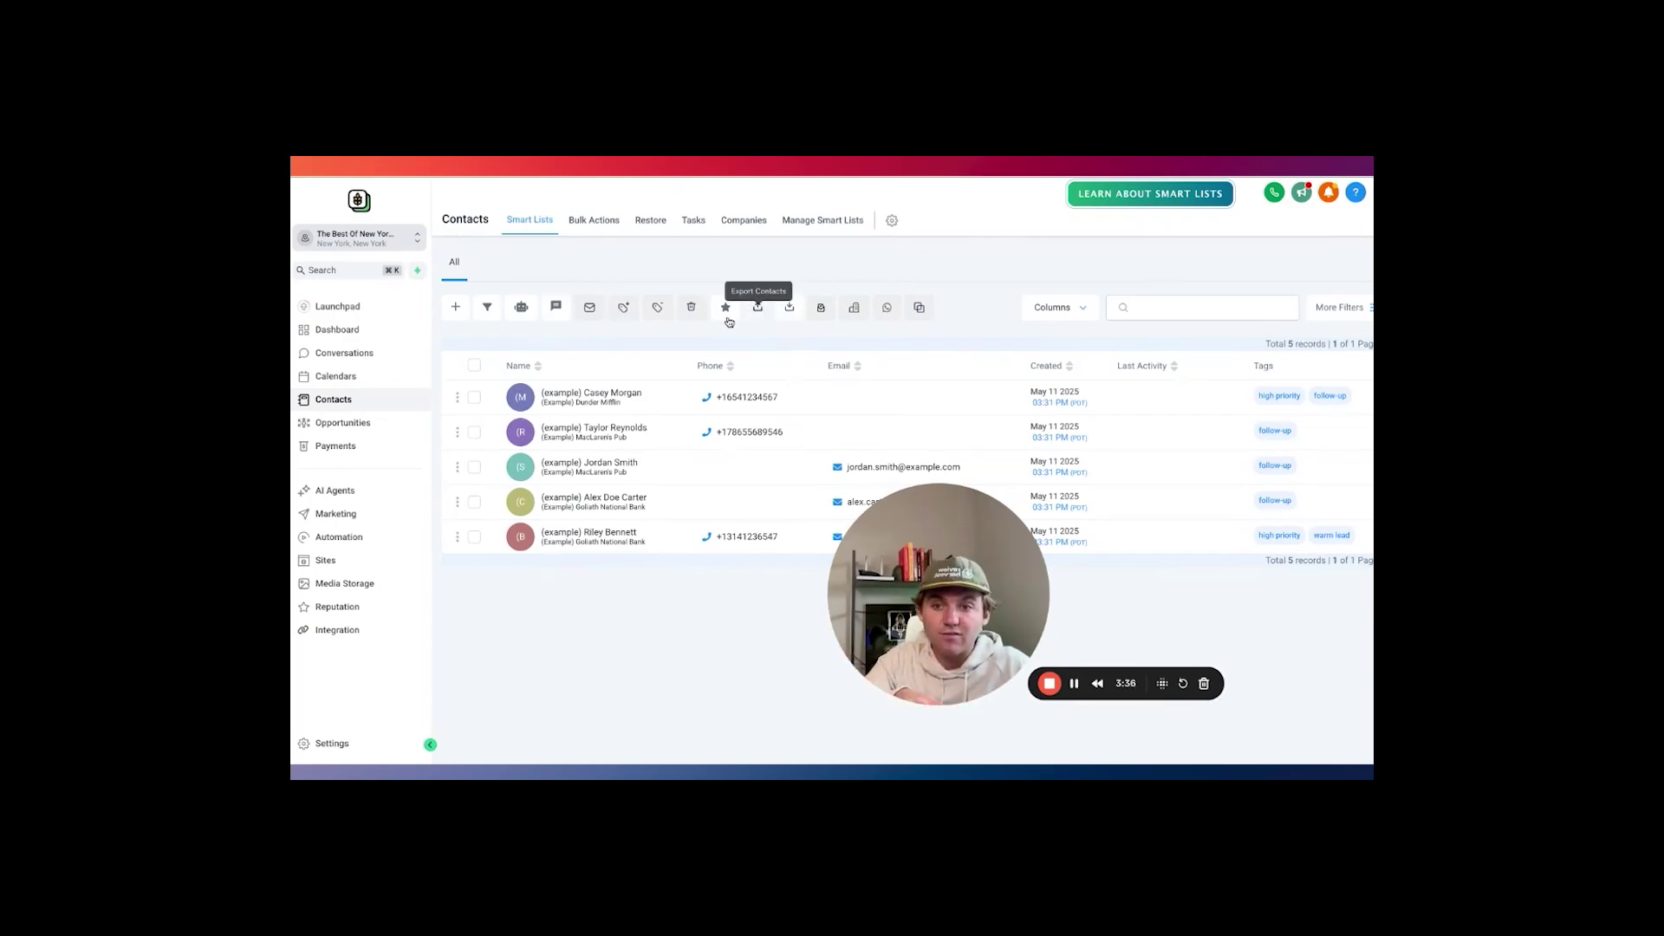
{"action": "left_click", "coordinate": [338, 537]}
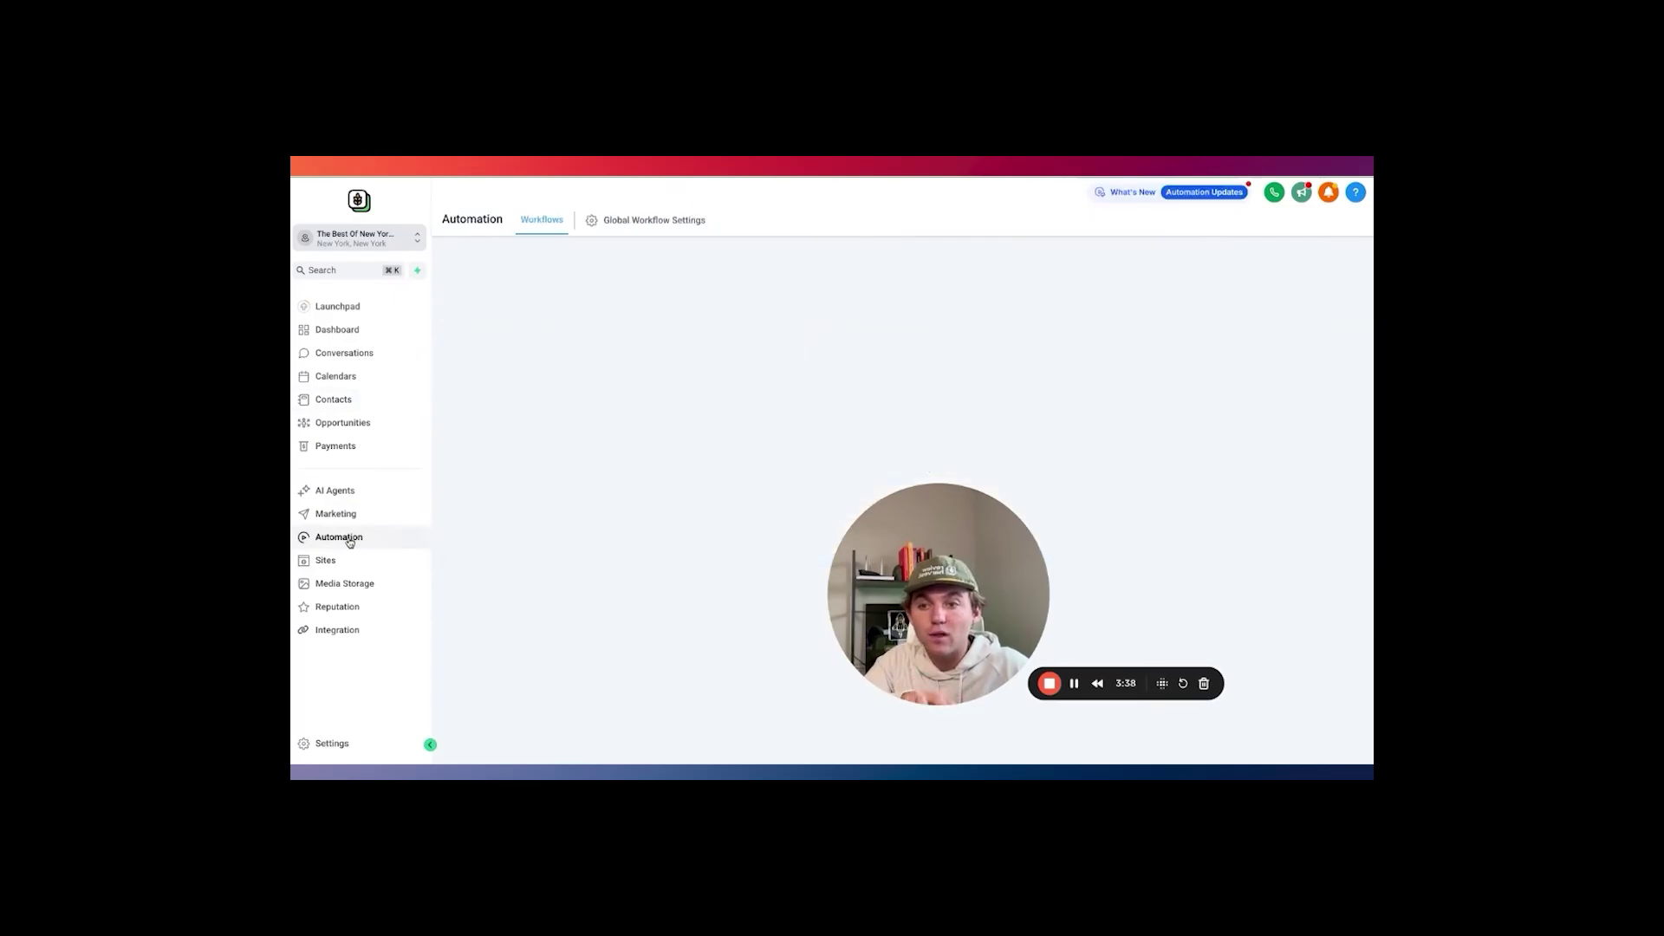
{"action": "left_click", "coordinate": [605, 432]}
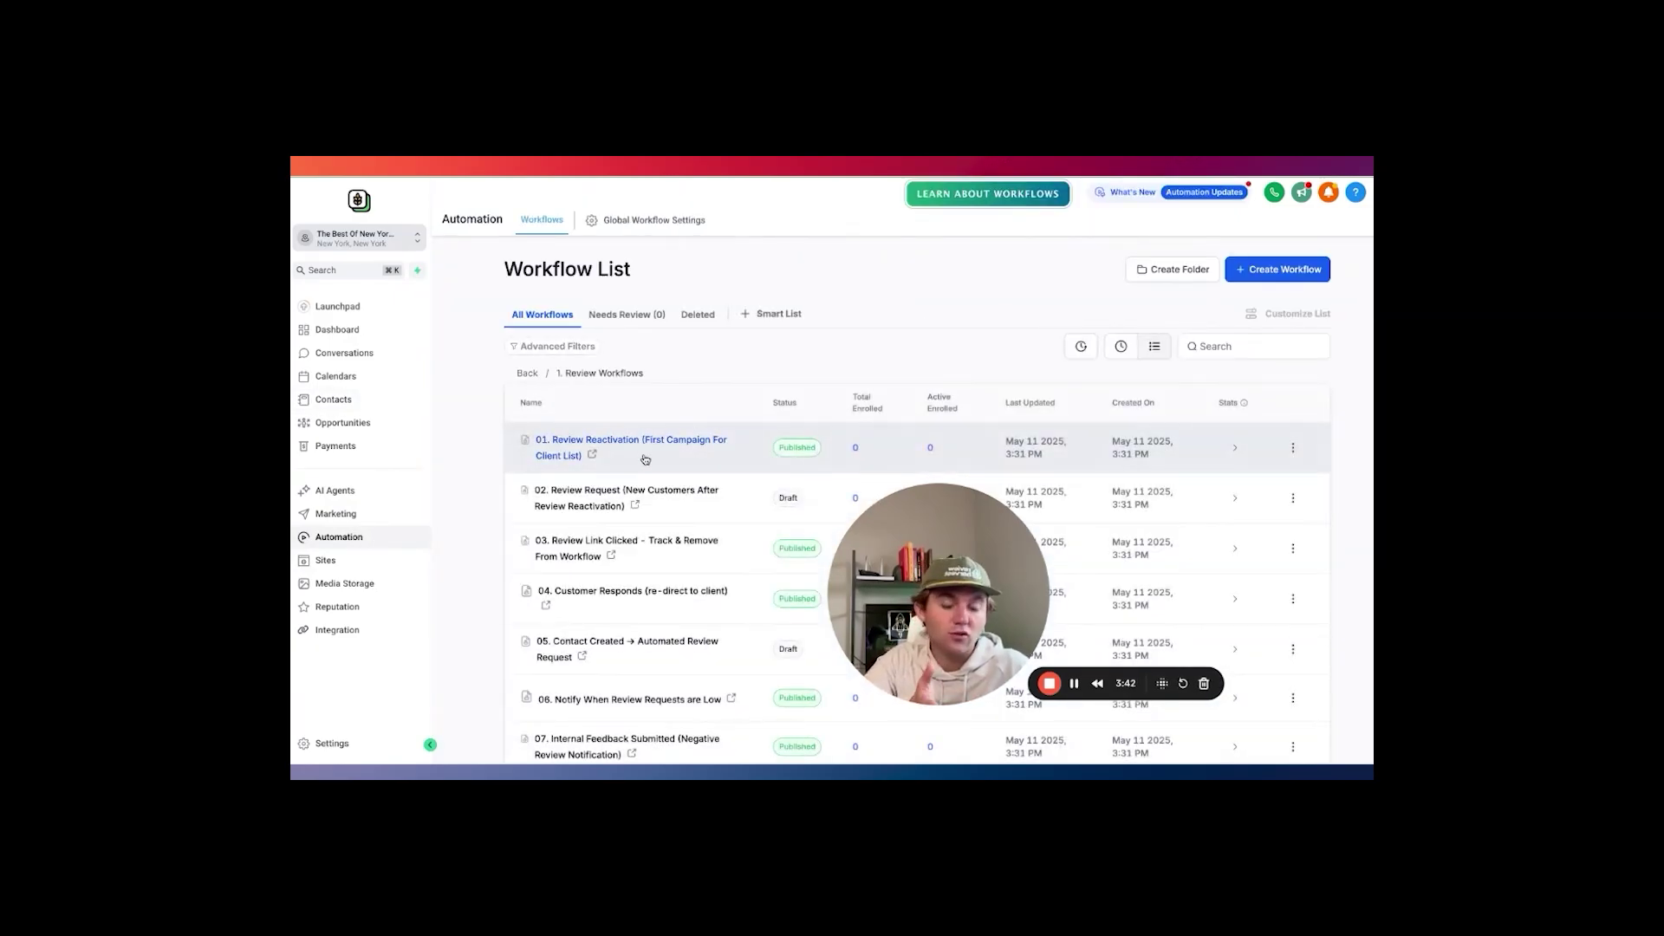
Return to the sub-account's contact list and select all of its example contacts.
{"action": "left_click", "coordinate": [333, 399]}
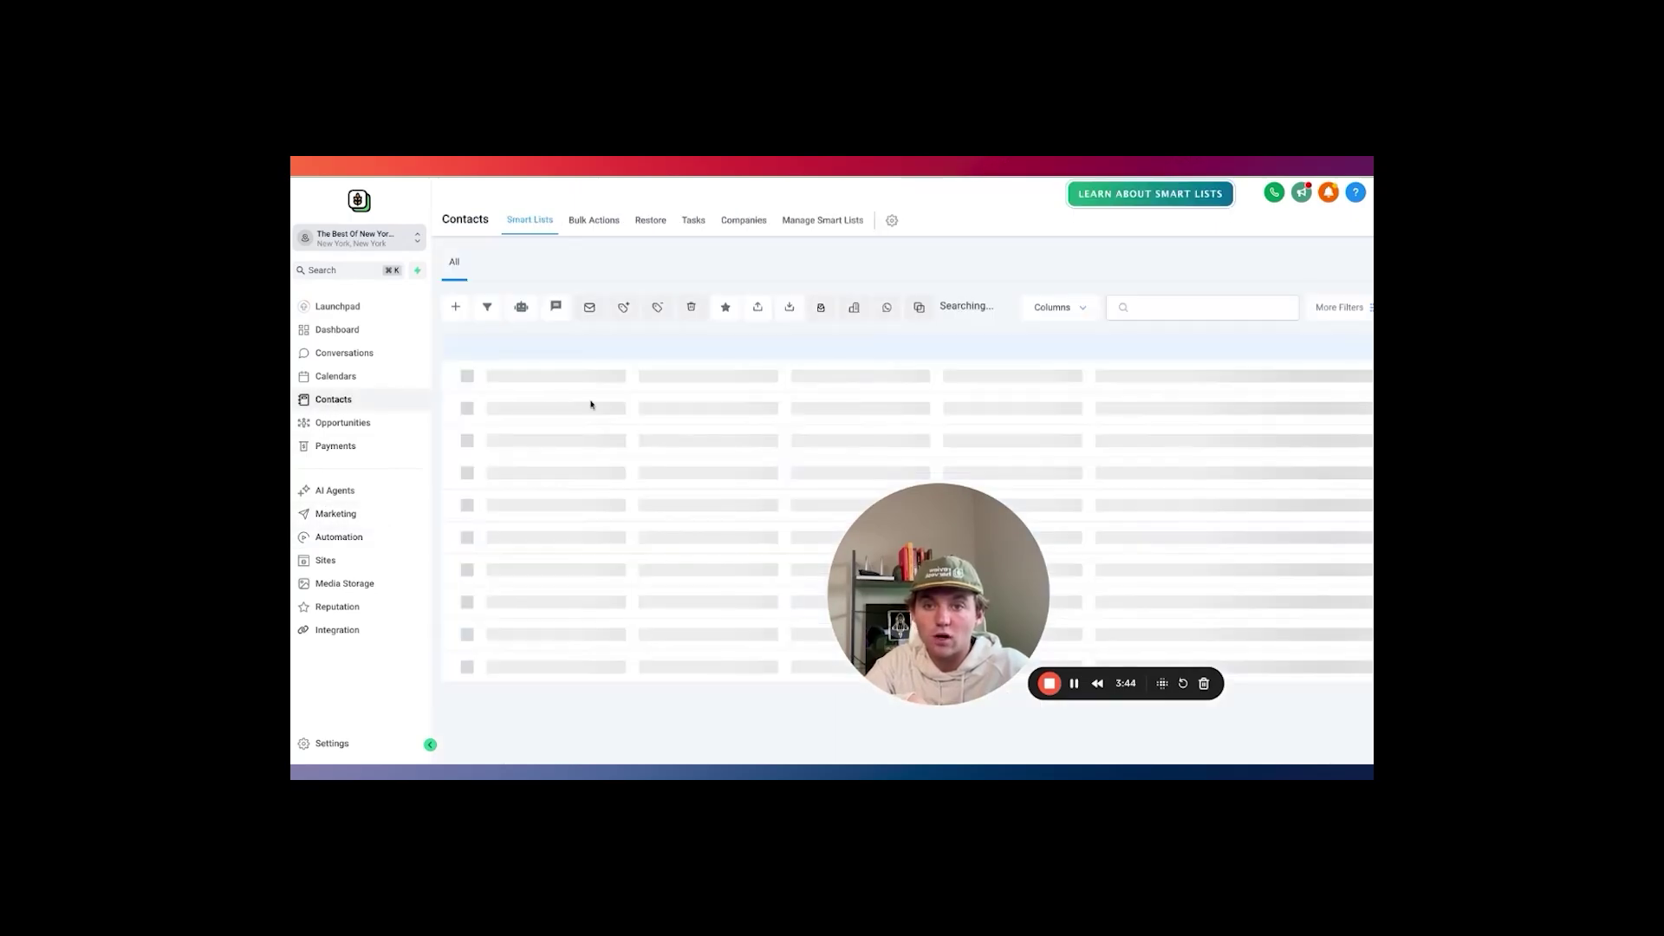
{"action": "left_click", "coordinate": [473, 398]}
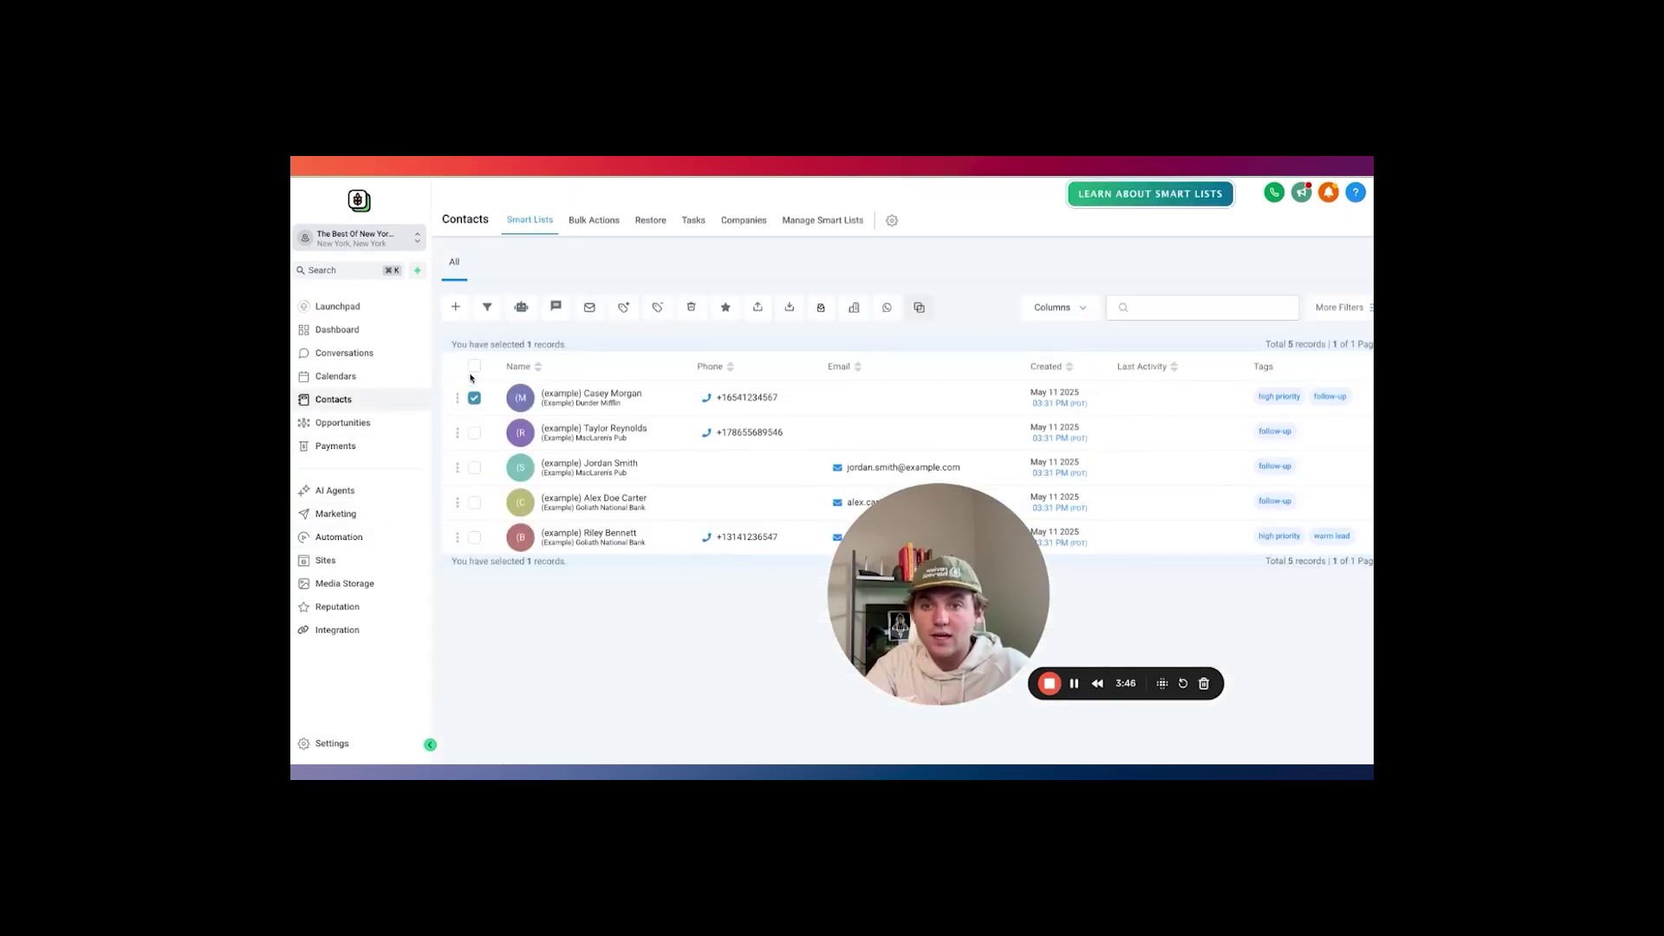
{"action": "left_click", "coordinate": [474, 365]}
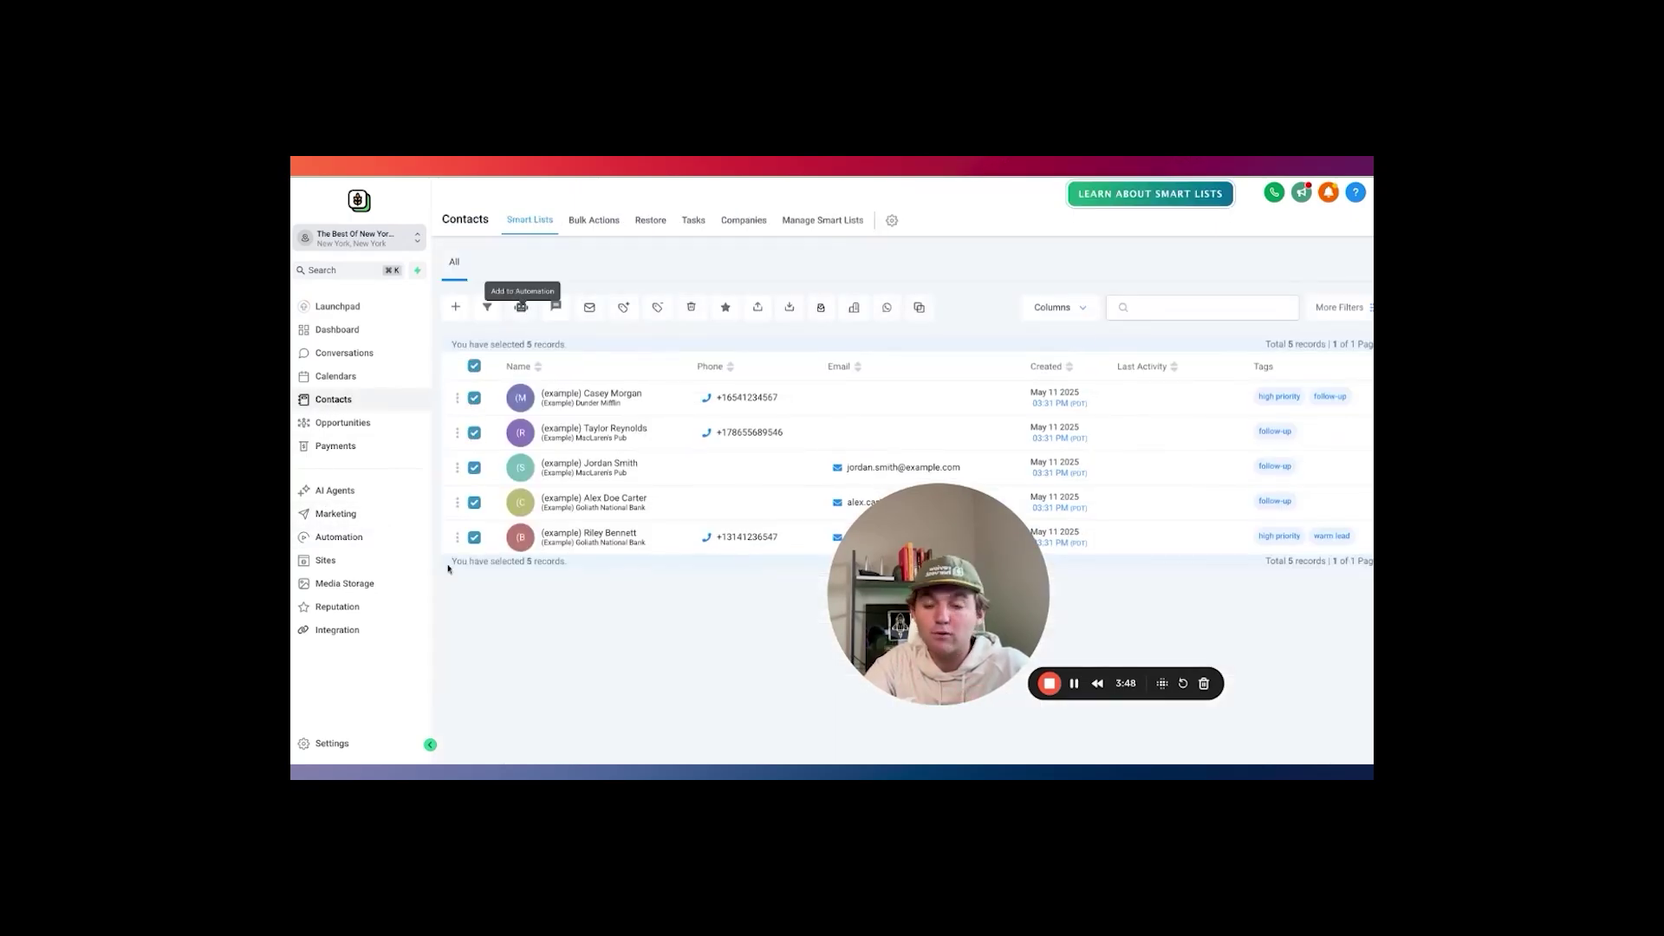
Open the workflow 02. Review Request (New Customers After Review Reactivation) from the 1. Review Workflows folder.
{"action": "left_click", "coordinate": [339, 537]}
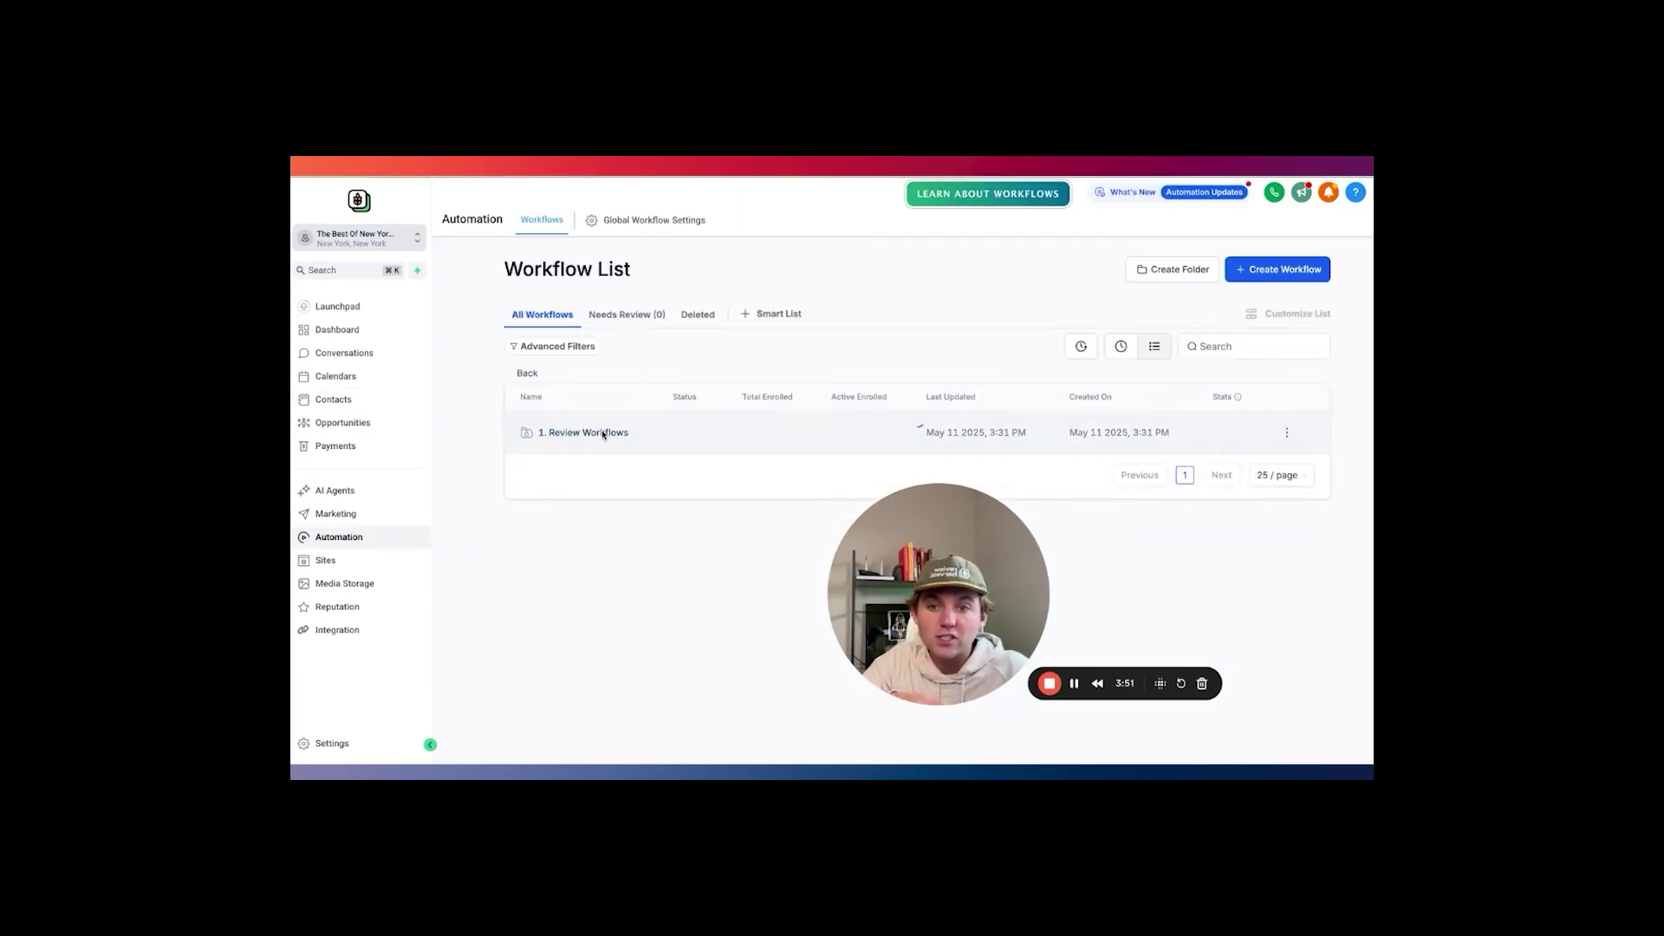
{"action": "left_click", "coordinate": [603, 434]}
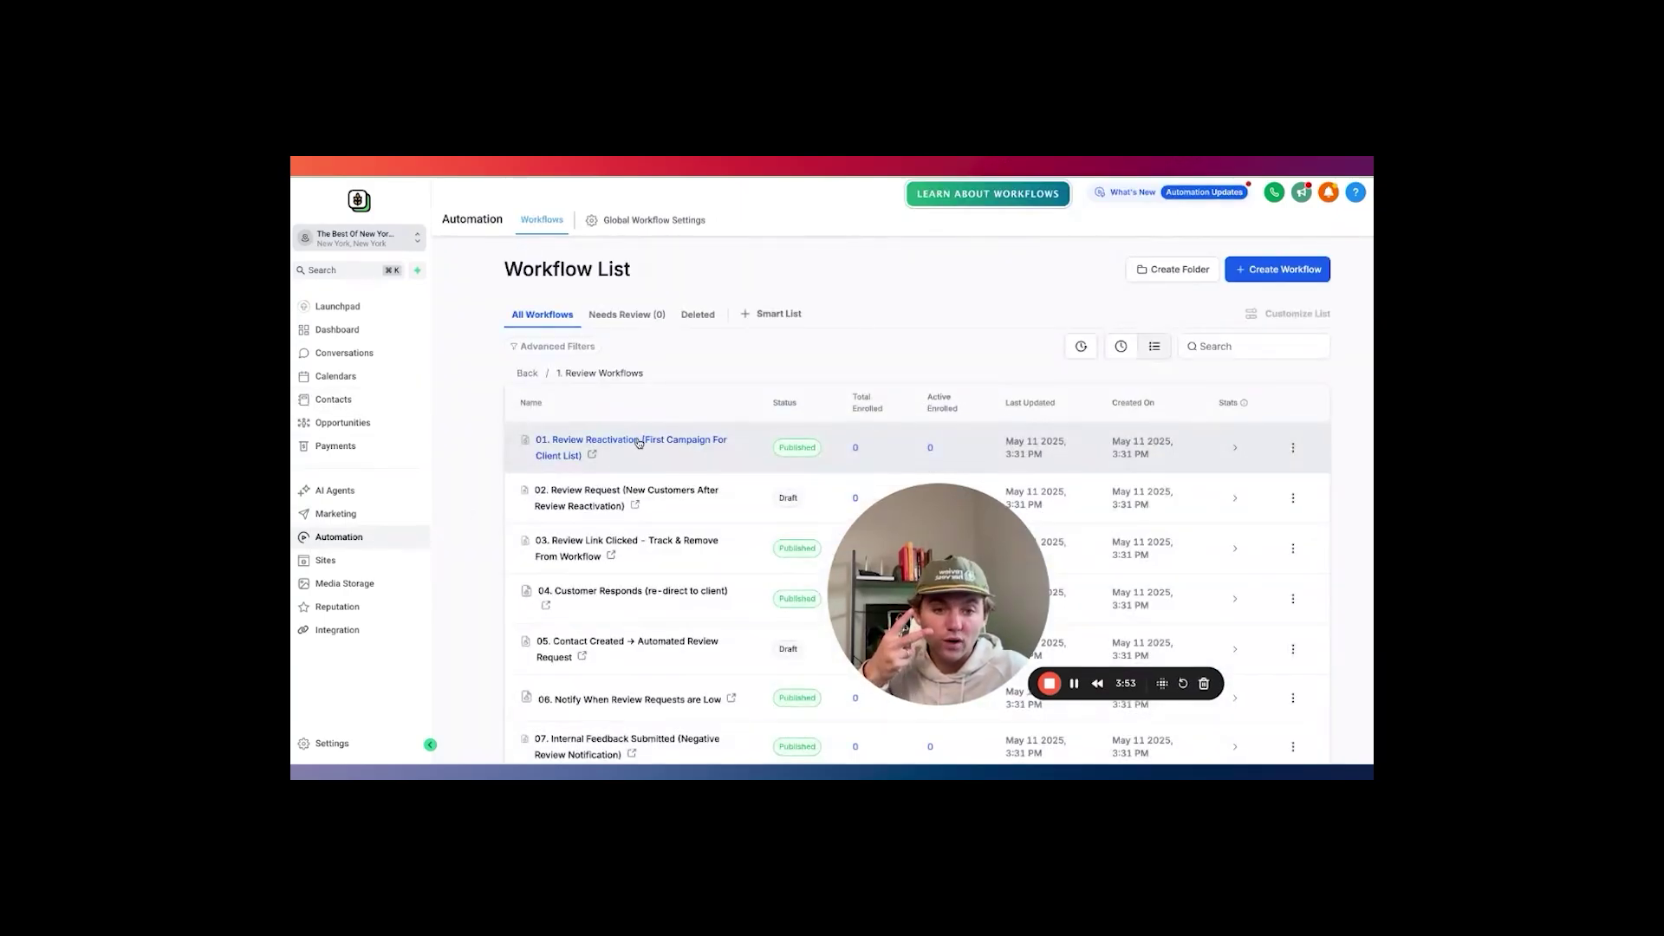
{"action": "scroll", "coordinate": [700, 469], "scroll_direction": "down", "scroll_amount": 1}
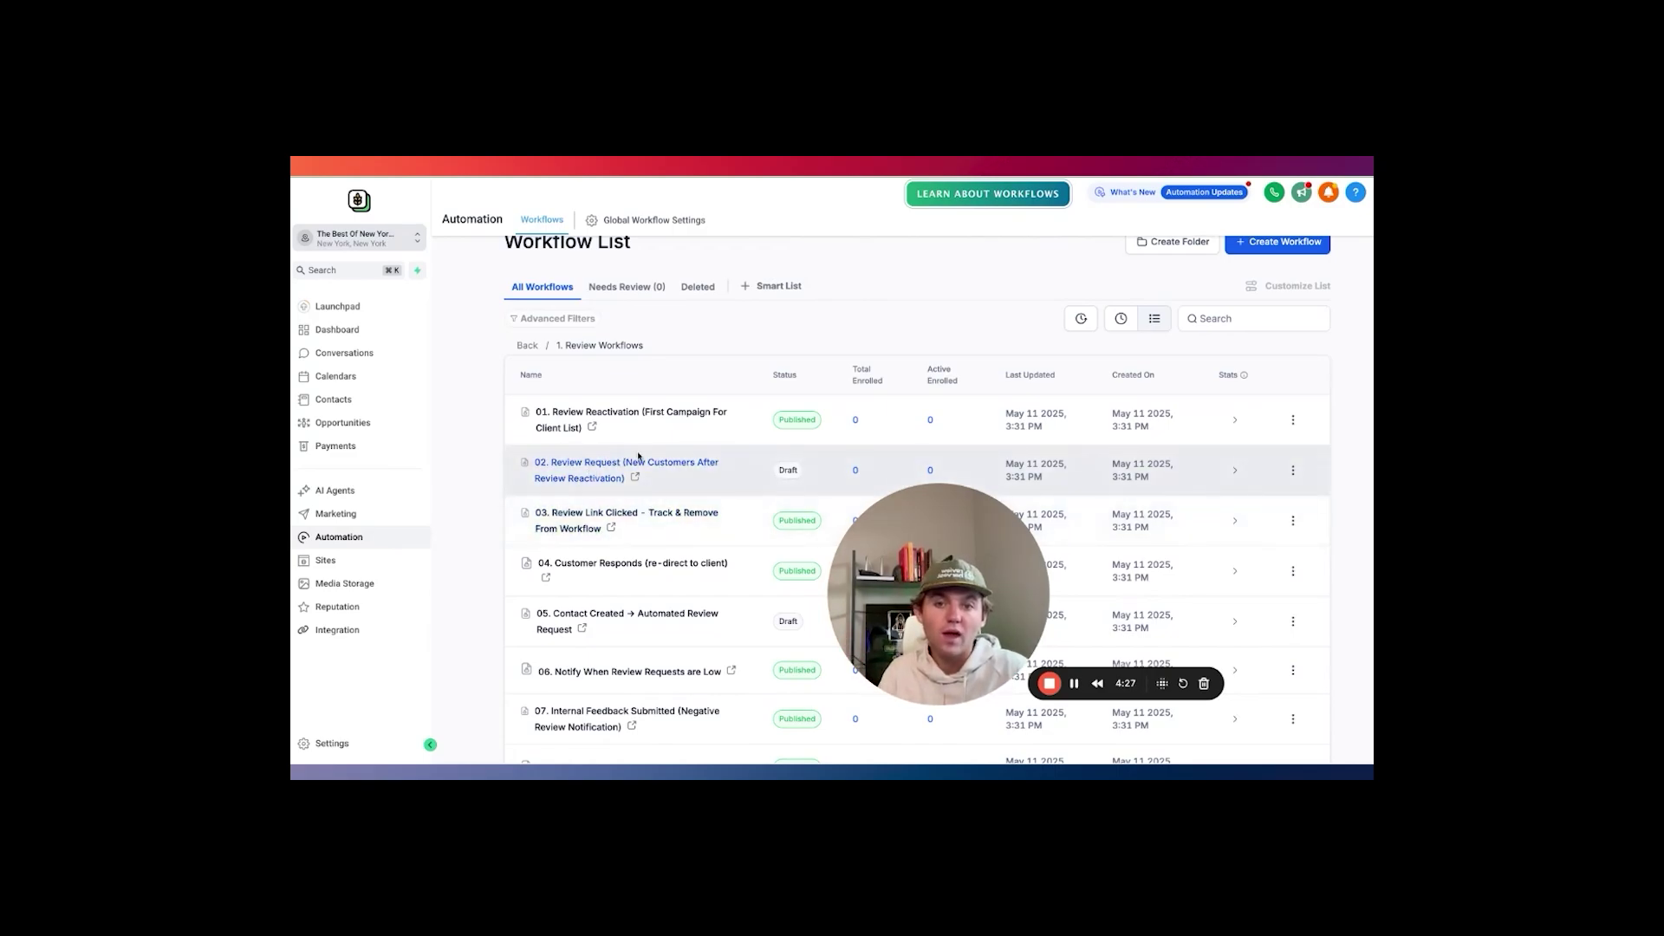
{"action": "left_click", "coordinate": [582, 466]}
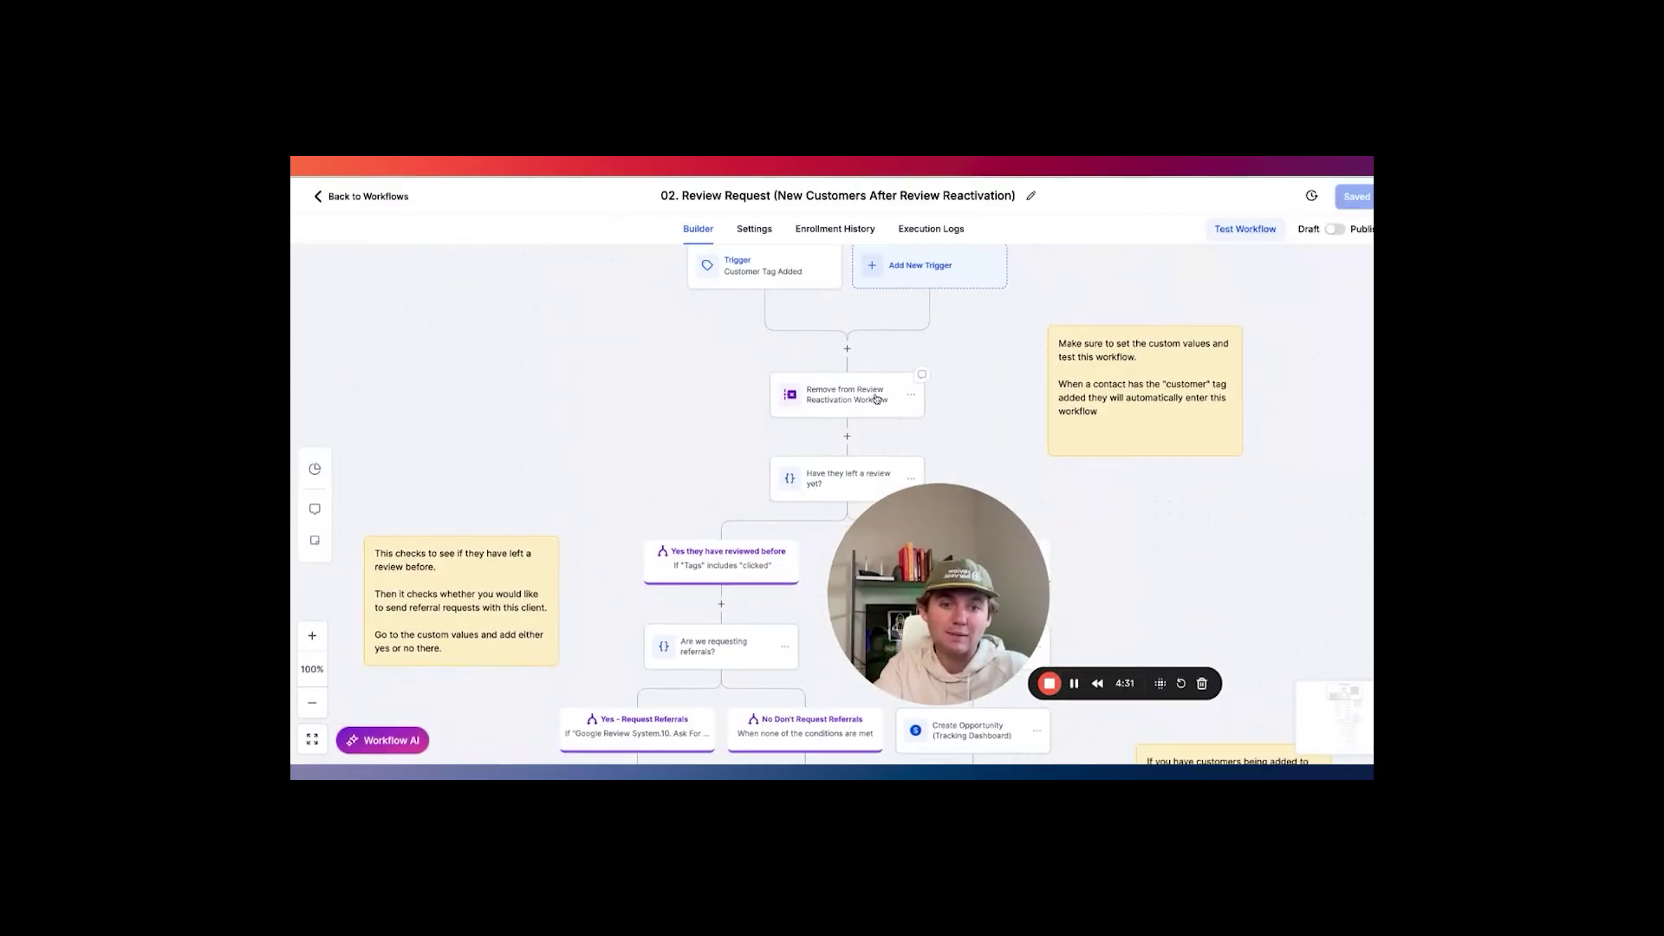
Examine the workflow's referral, review request and follow-up branches, and go back to the workflow list.
{"action": "scroll", "coordinate": [876, 408], "scroll_direction": "down", "scroll_amount": 2}
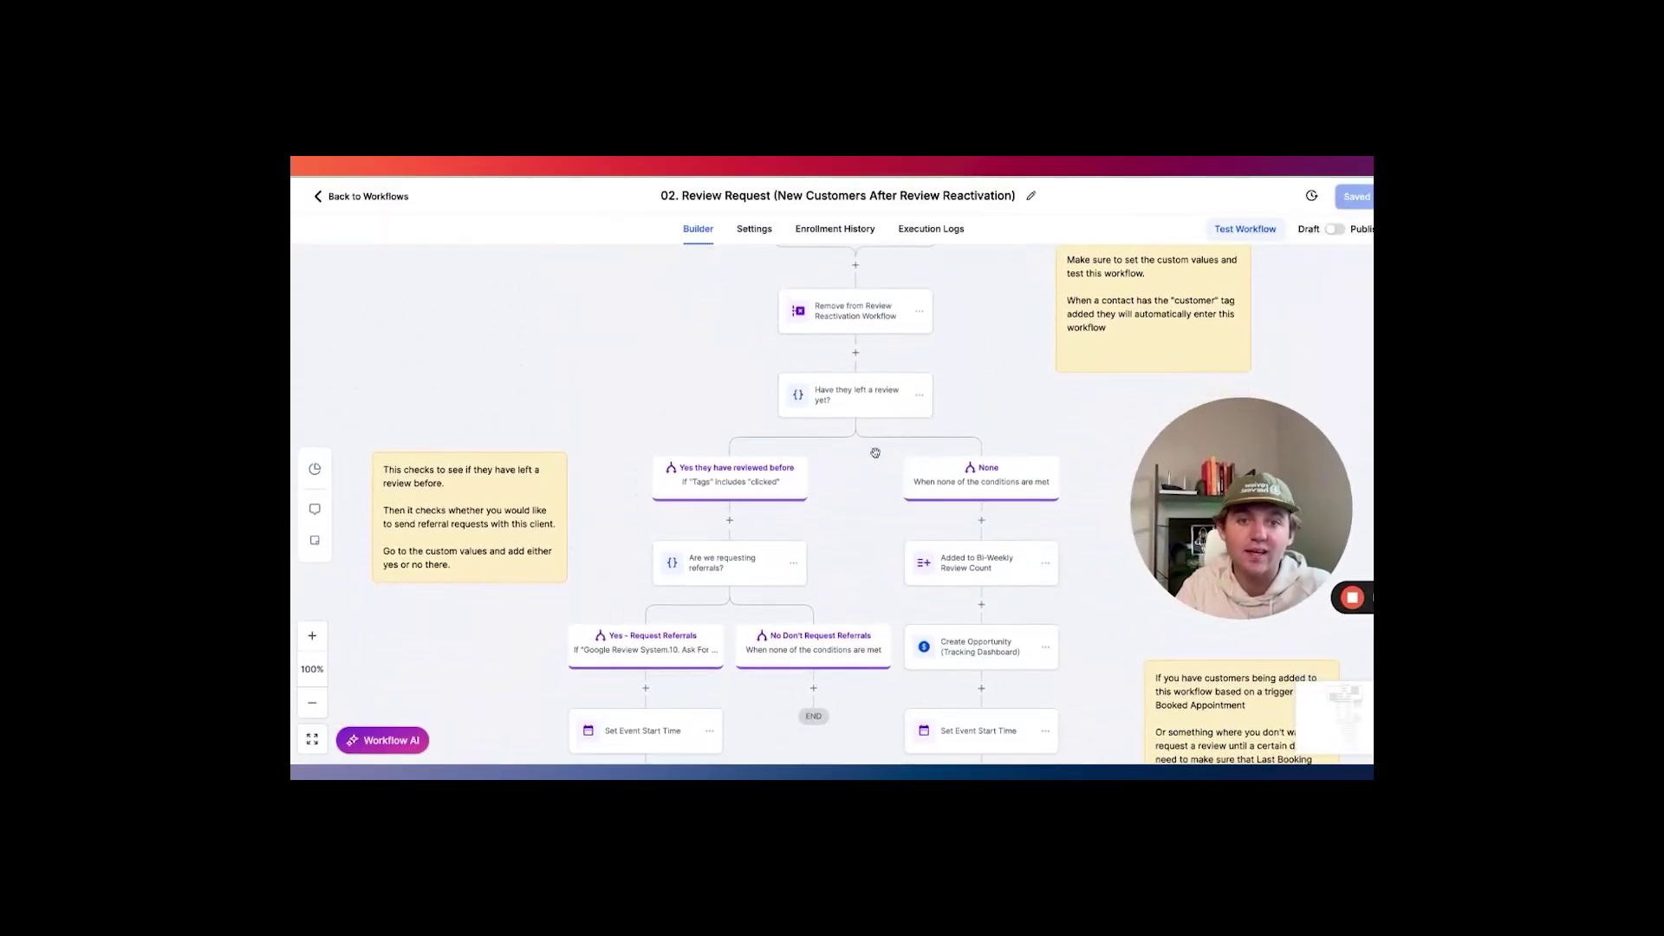
{"action": "scroll", "coordinate": [876, 452], "scroll_direction": "down", "scroll_amount": 8}
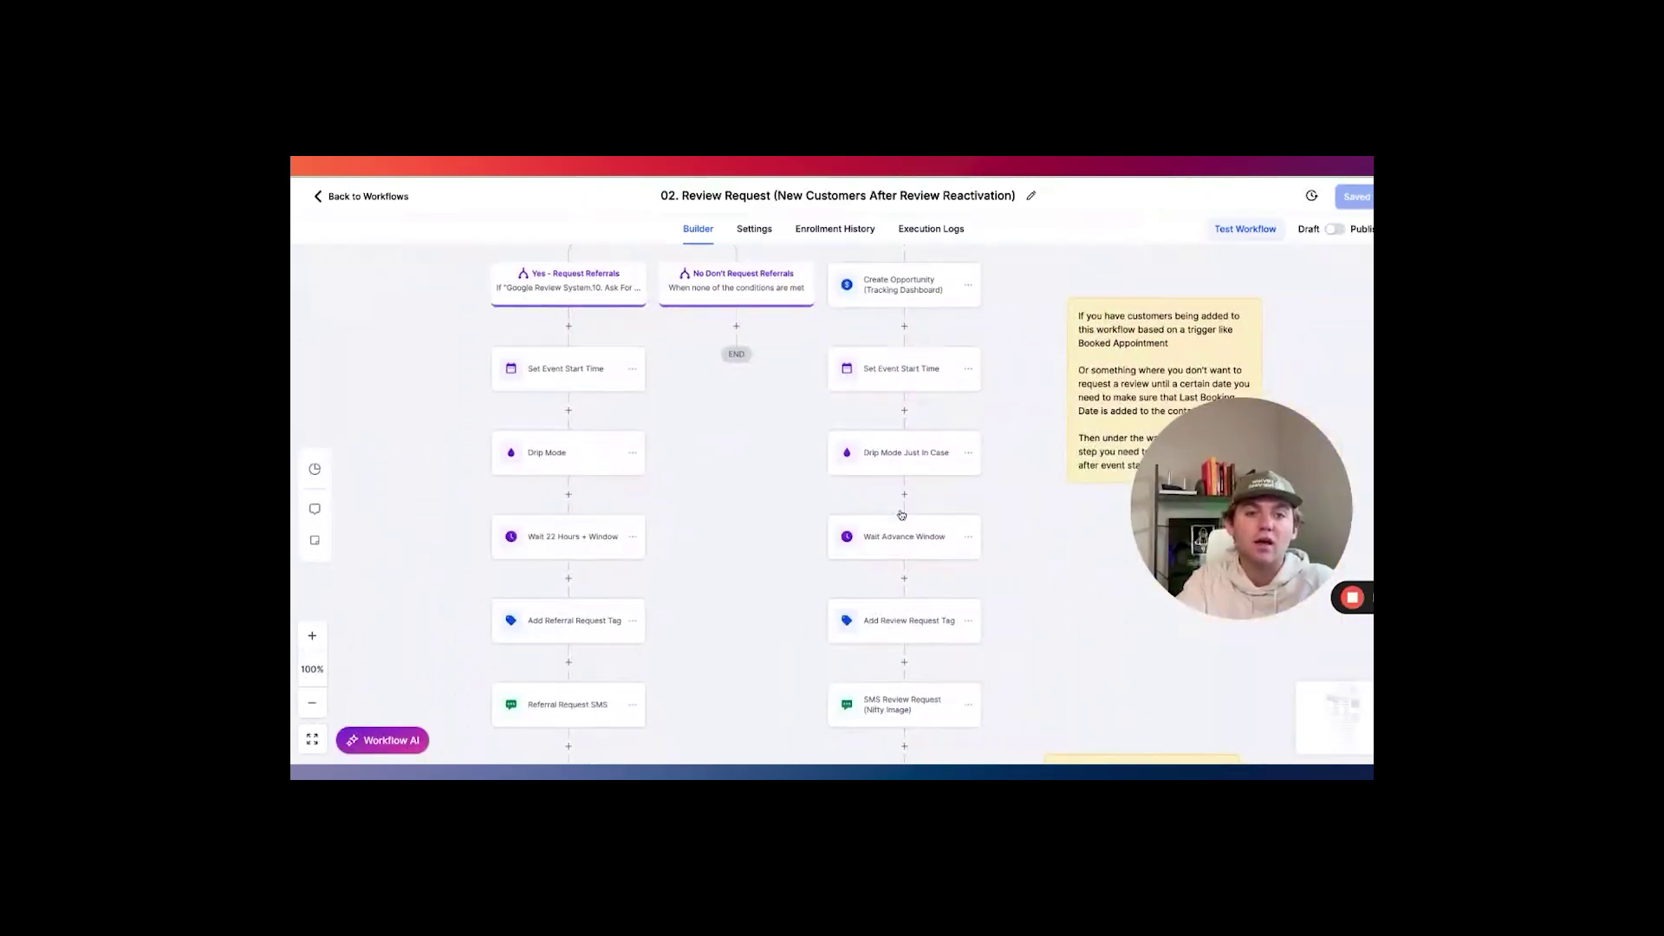
{"action": "scroll", "coordinate": [901, 515], "scroll_direction": "up", "scroll_amount": 9}
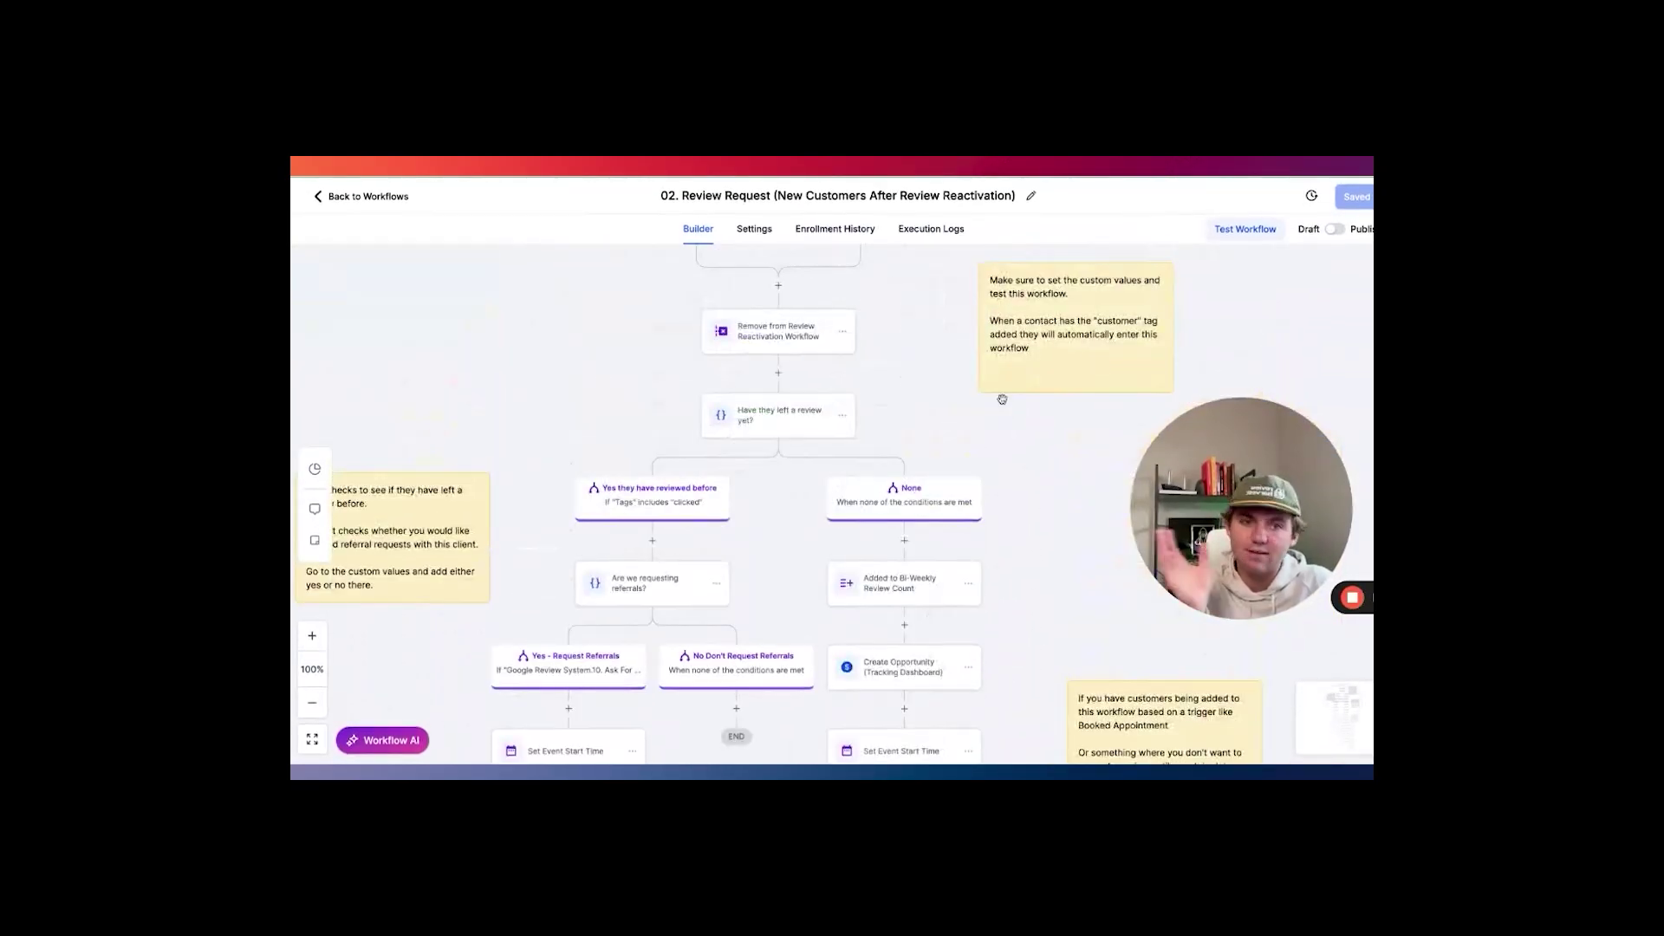
{"action": "scroll", "coordinate": [1002, 400], "scroll_direction": "down", "scroll_amount": 15}
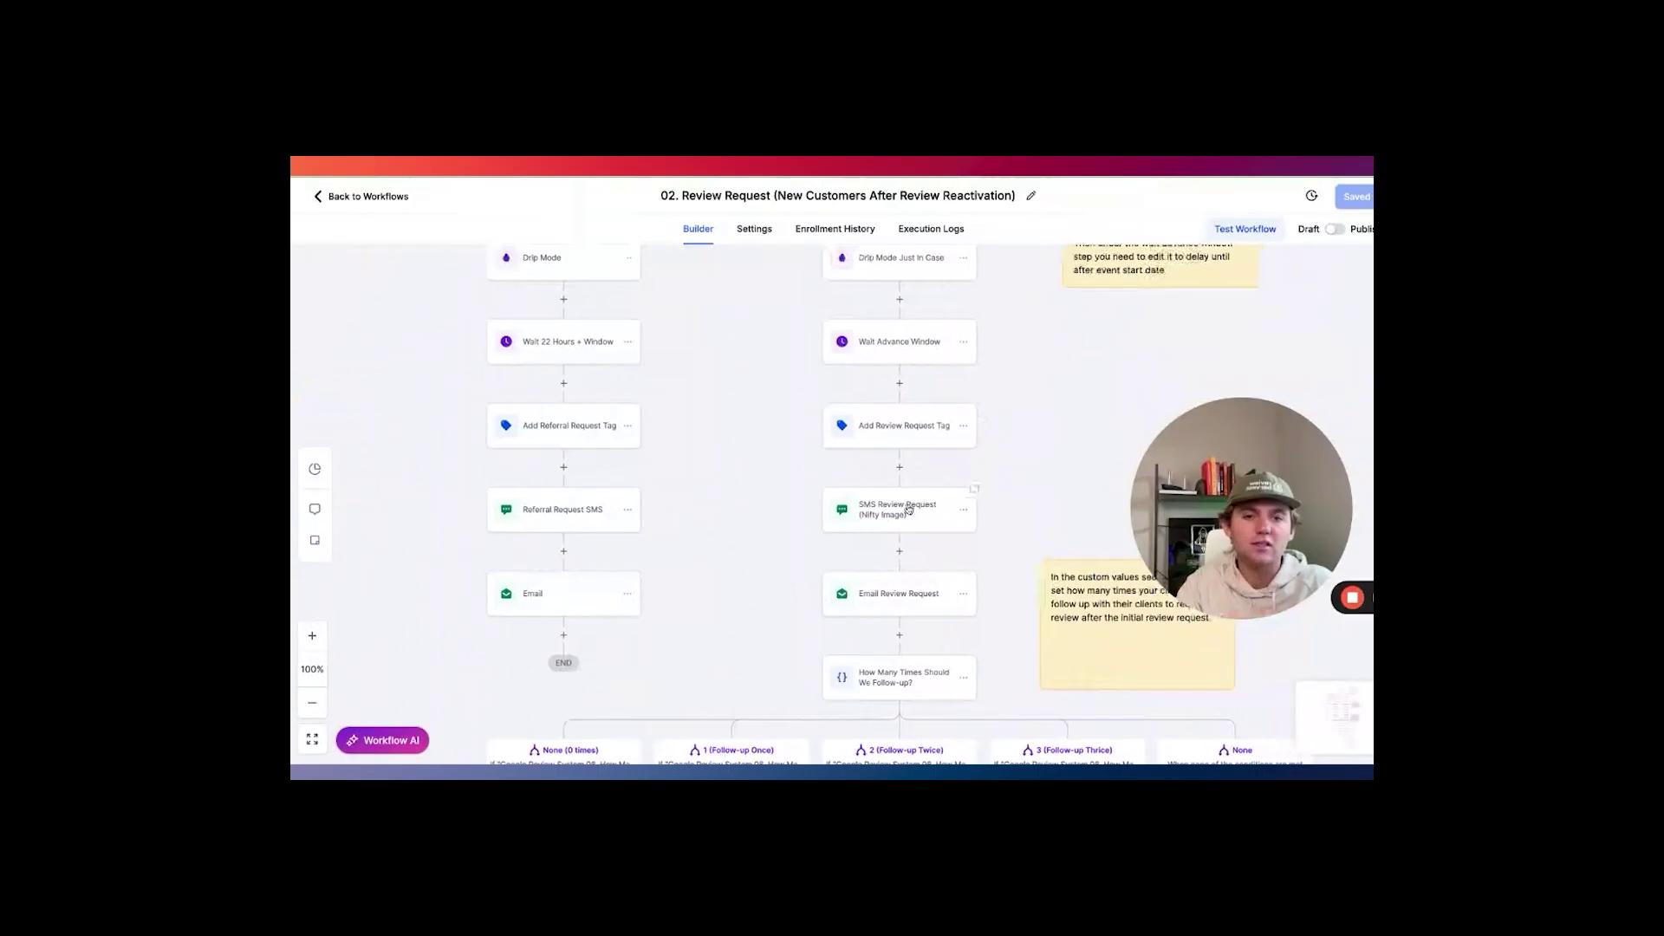
{"action": "scroll", "coordinate": [909, 509], "scroll_direction": "down", "scroll_amount": 5}
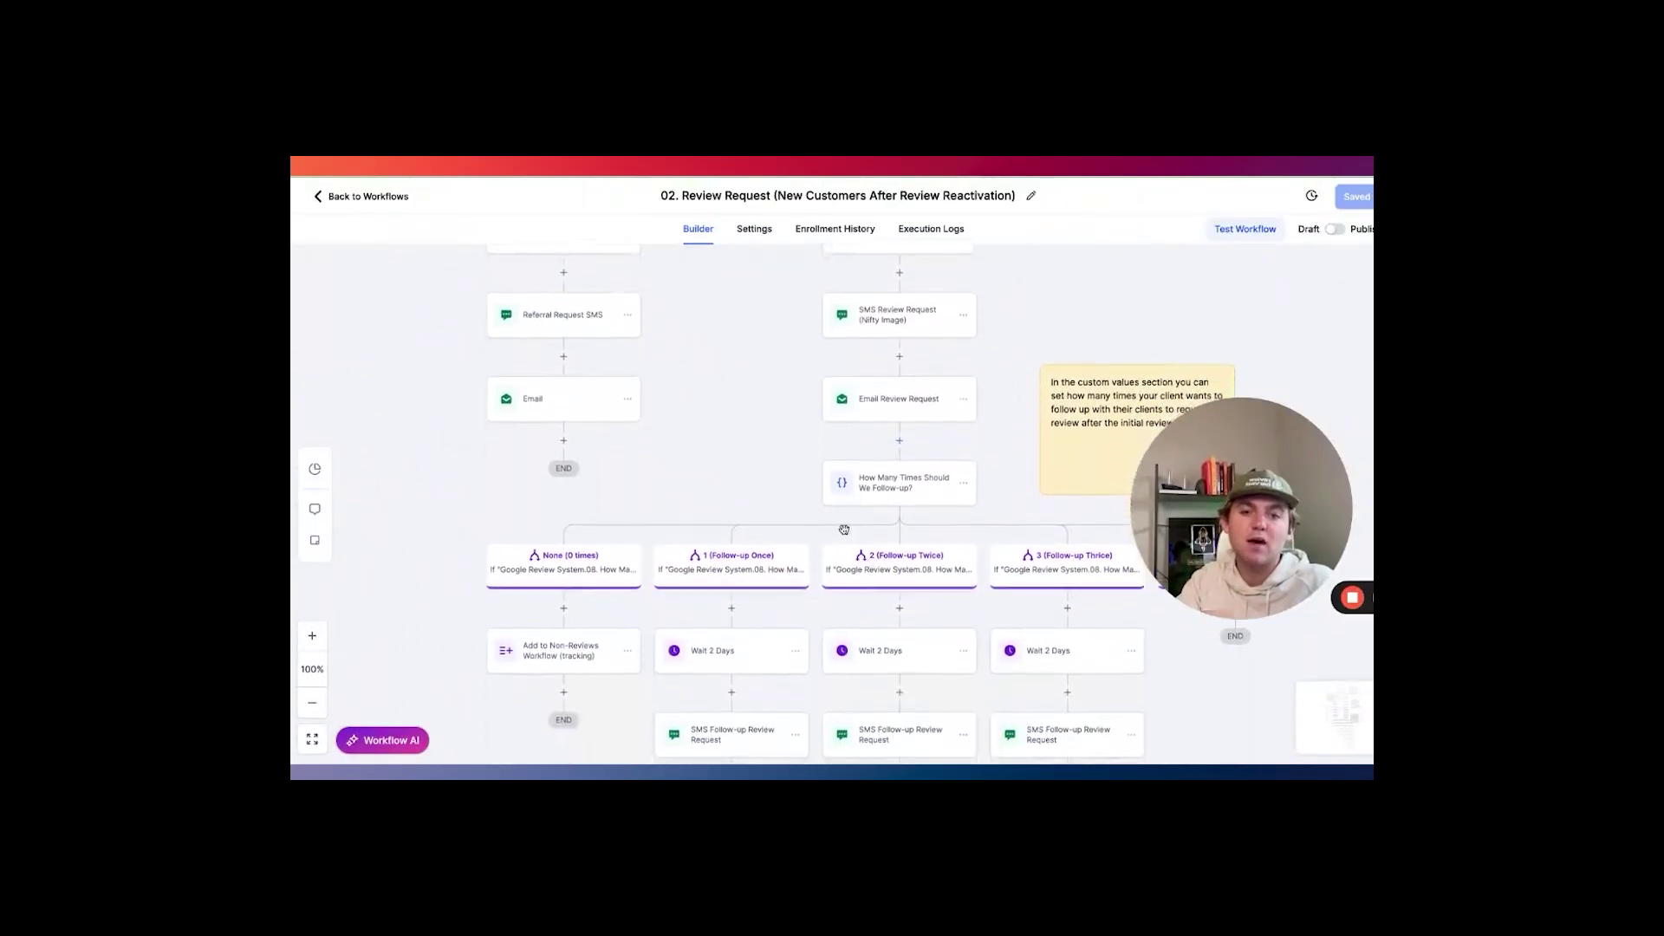
{"action": "left_click", "coordinate": [381, 207]}
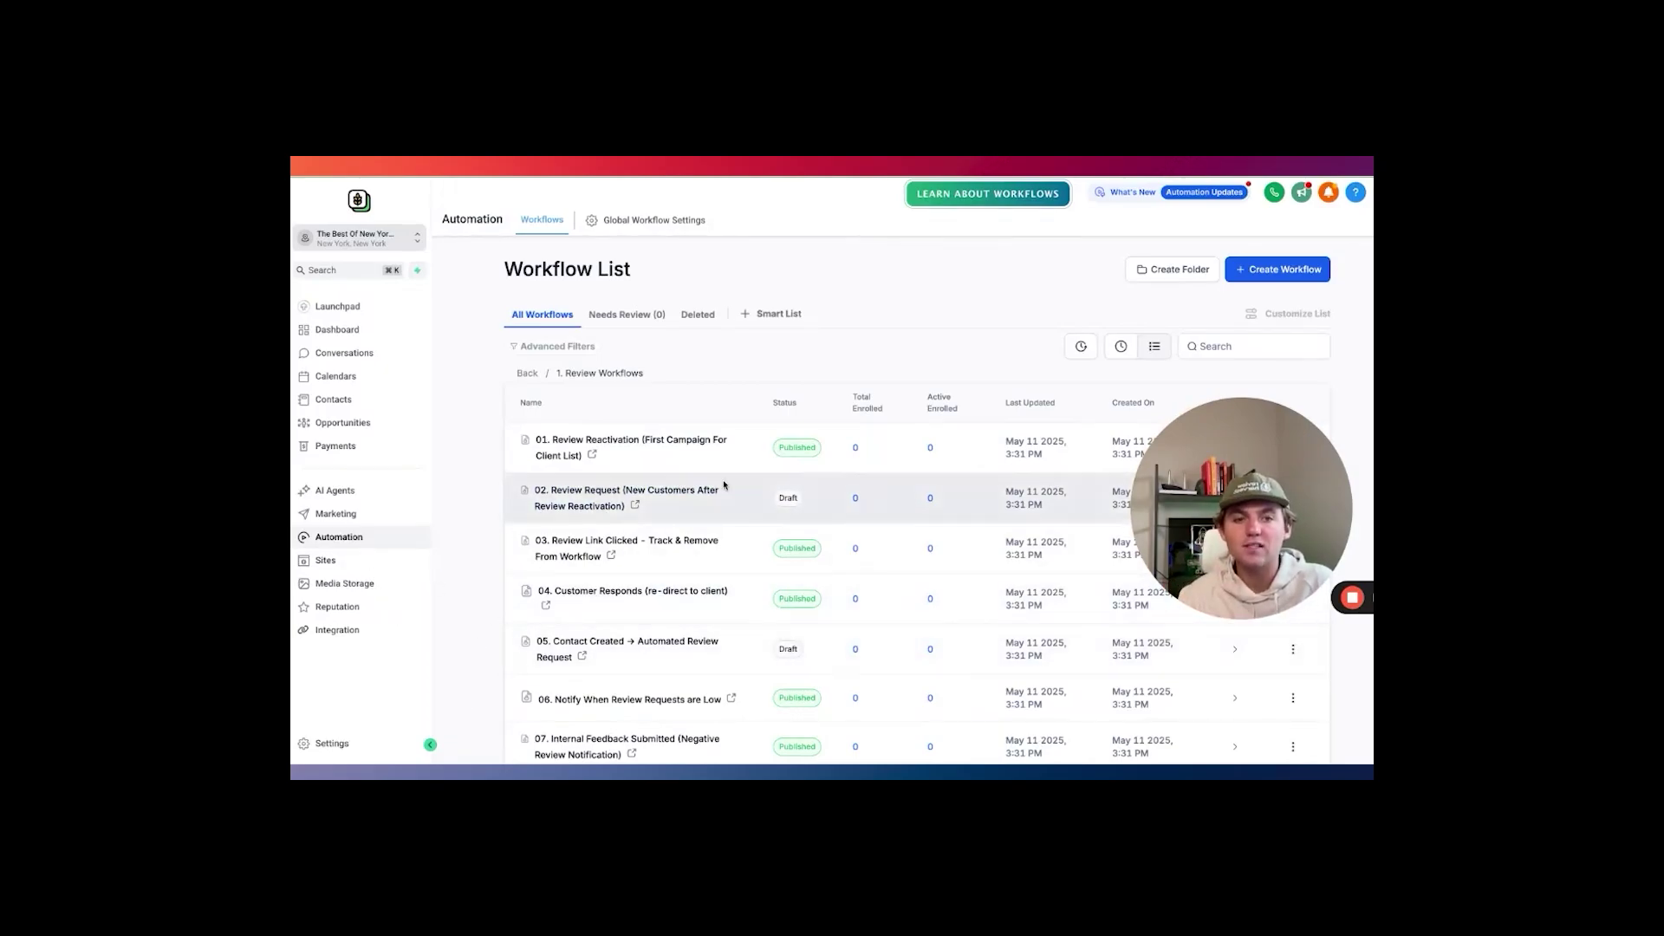
Look through the agent templates in the Reputation settings' Reviews AI, view the Start from scratch form, and close it without saving.
{"action": "left_click", "coordinate": [339, 606]}
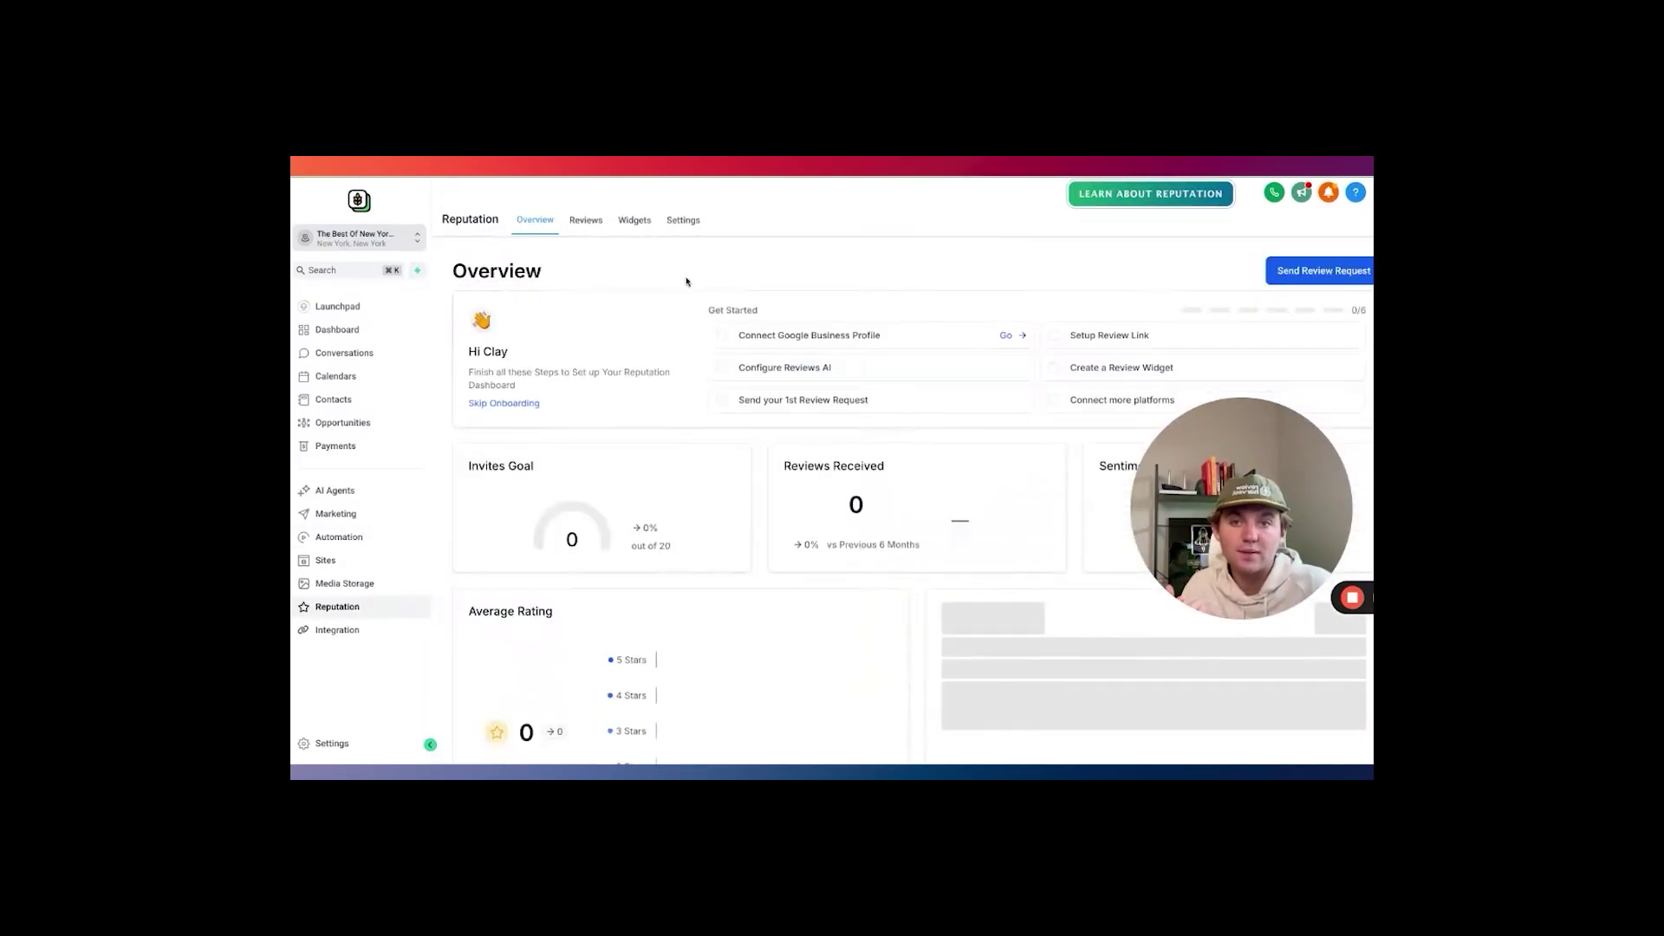
{"action": "left_click", "coordinate": [684, 220]}
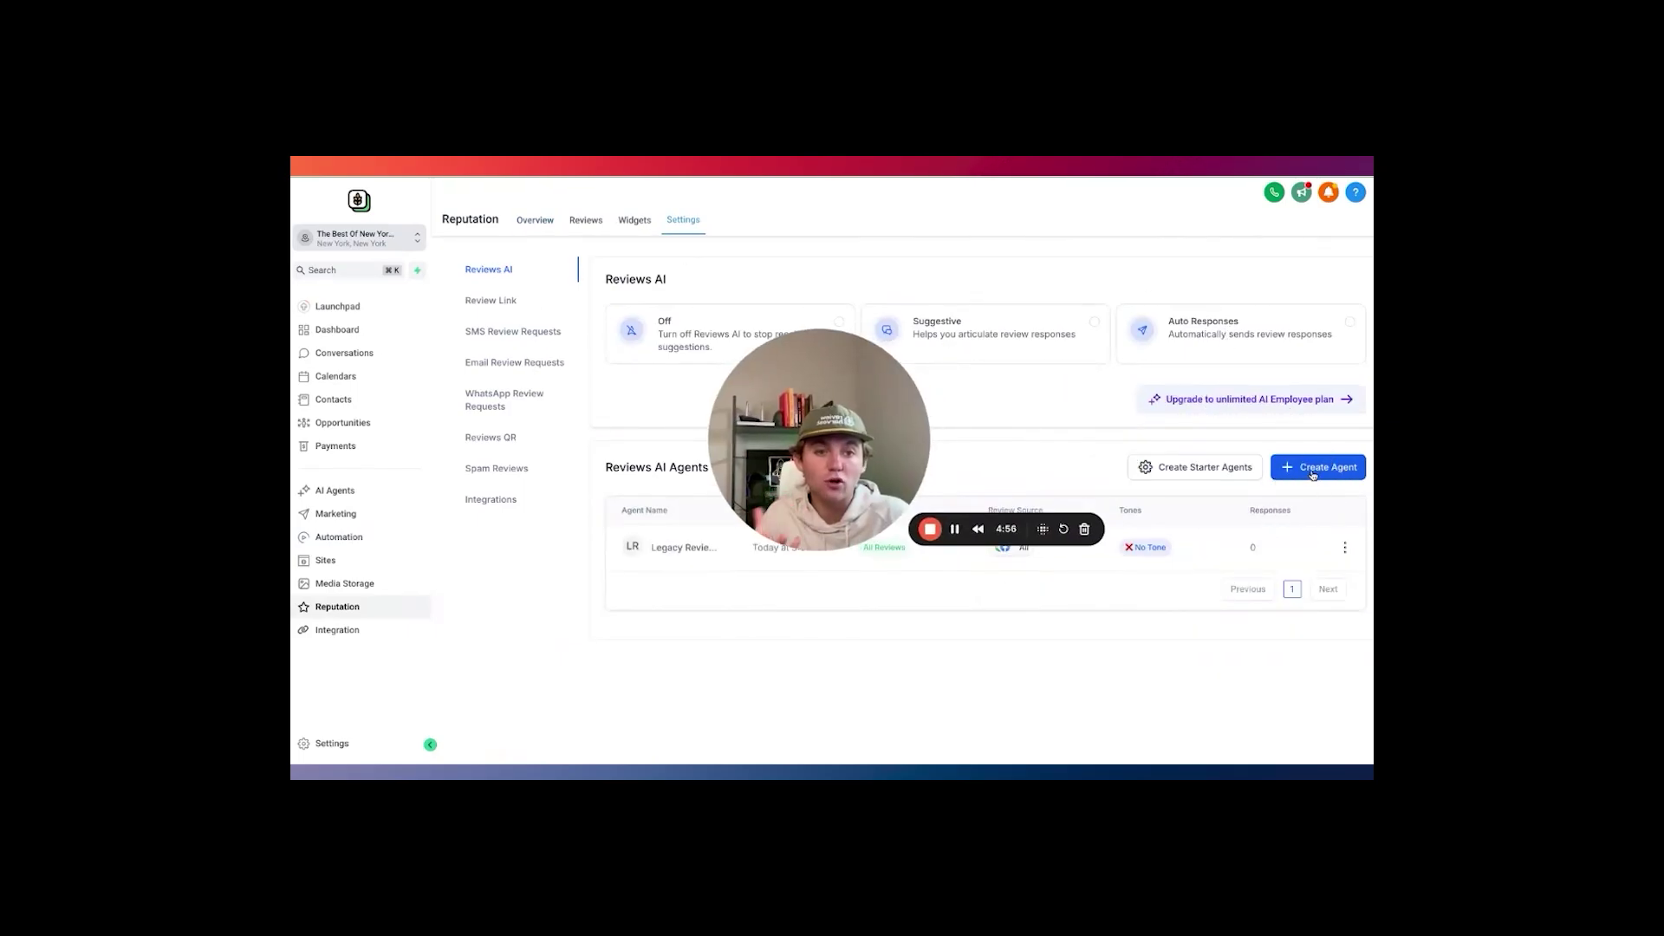
{"action": "left_click", "coordinate": [1314, 474]}
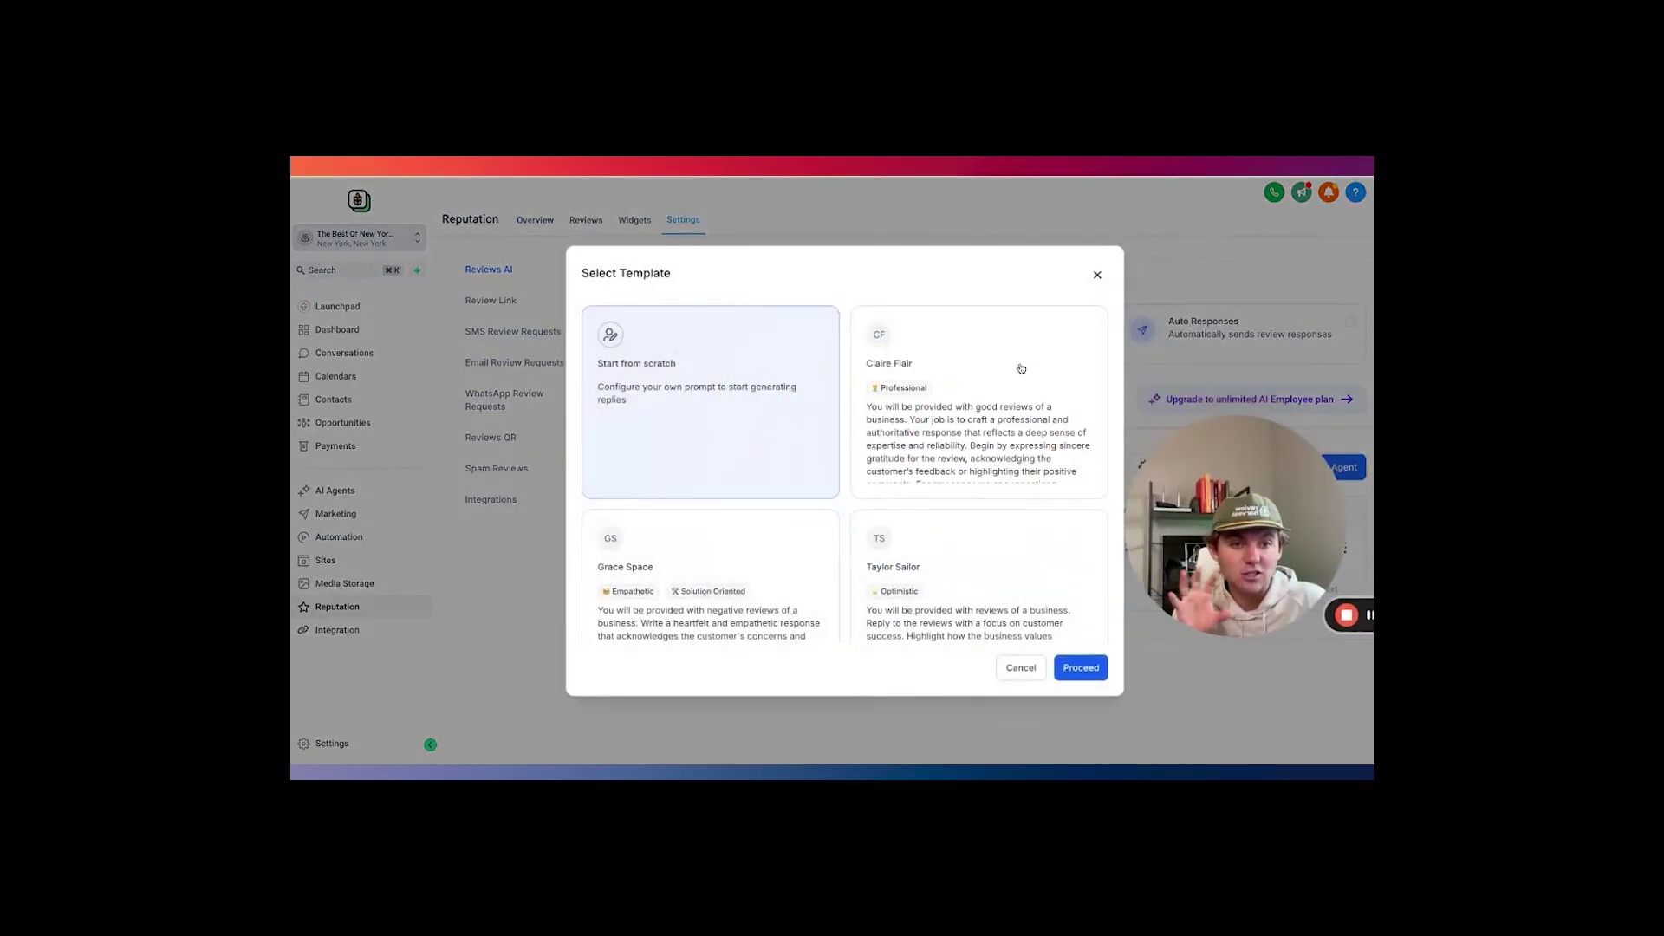
{"action": "scroll", "coordinate": [1053, 344], "scroll_direction": "down", "scroll_amount": 3}
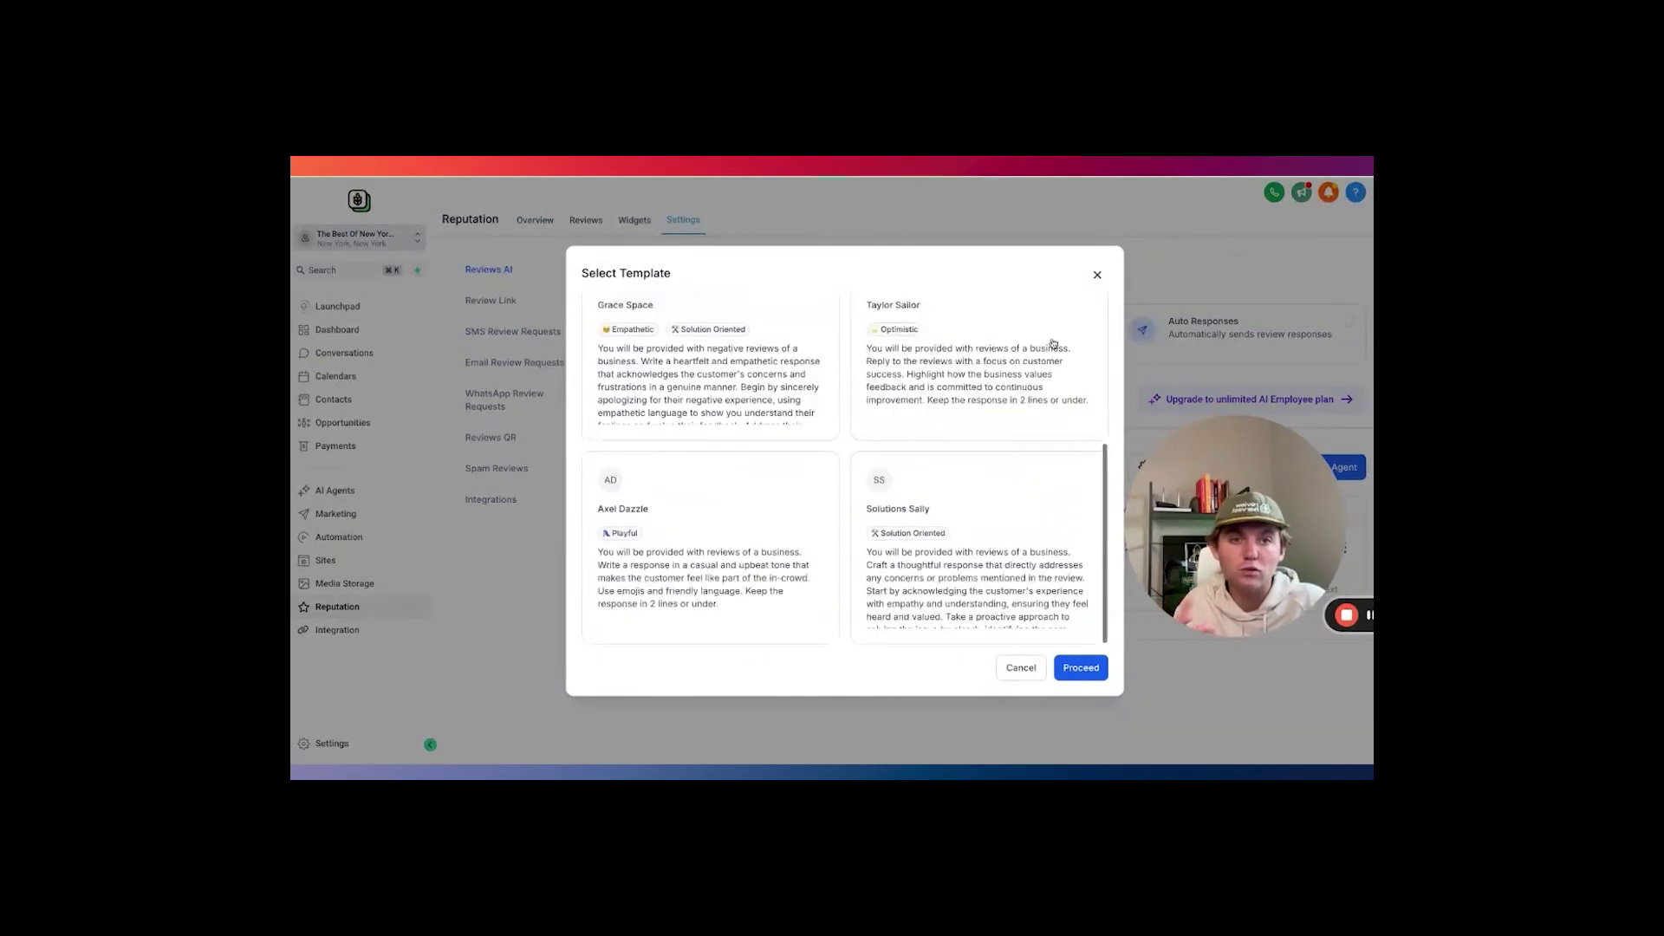
{"action": "scroll", "coordinate": [964, 476], "scroll_direction": "up", "scroll_amount": 3}
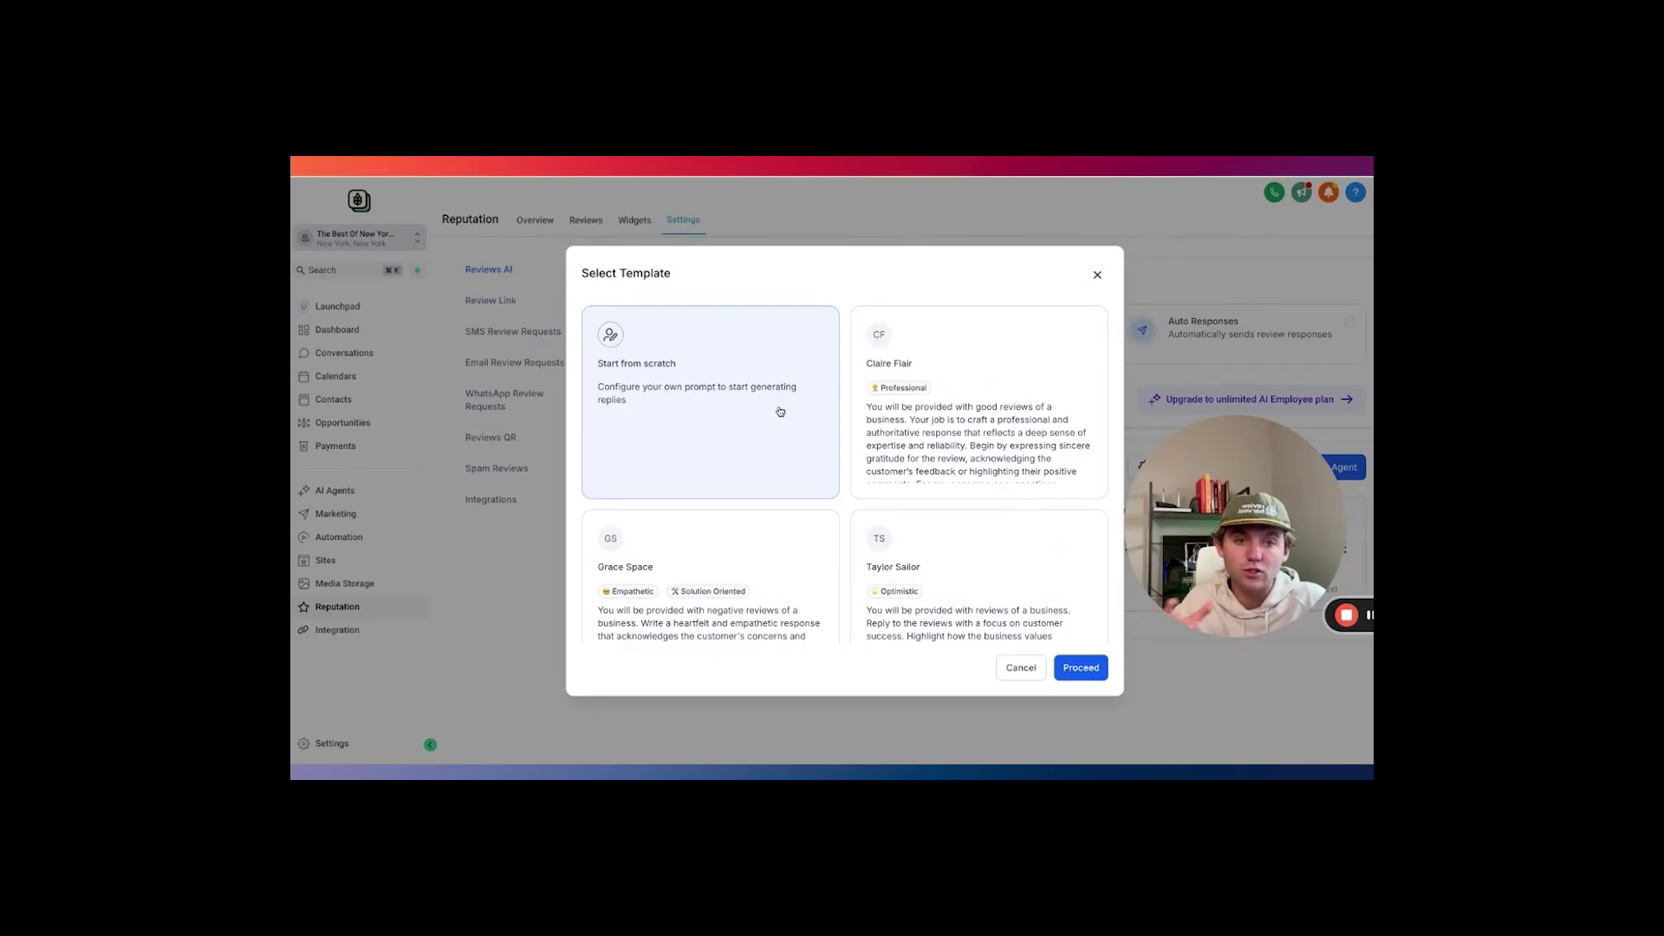
{"action": "left_click", "coordinate": [1072, 673]}
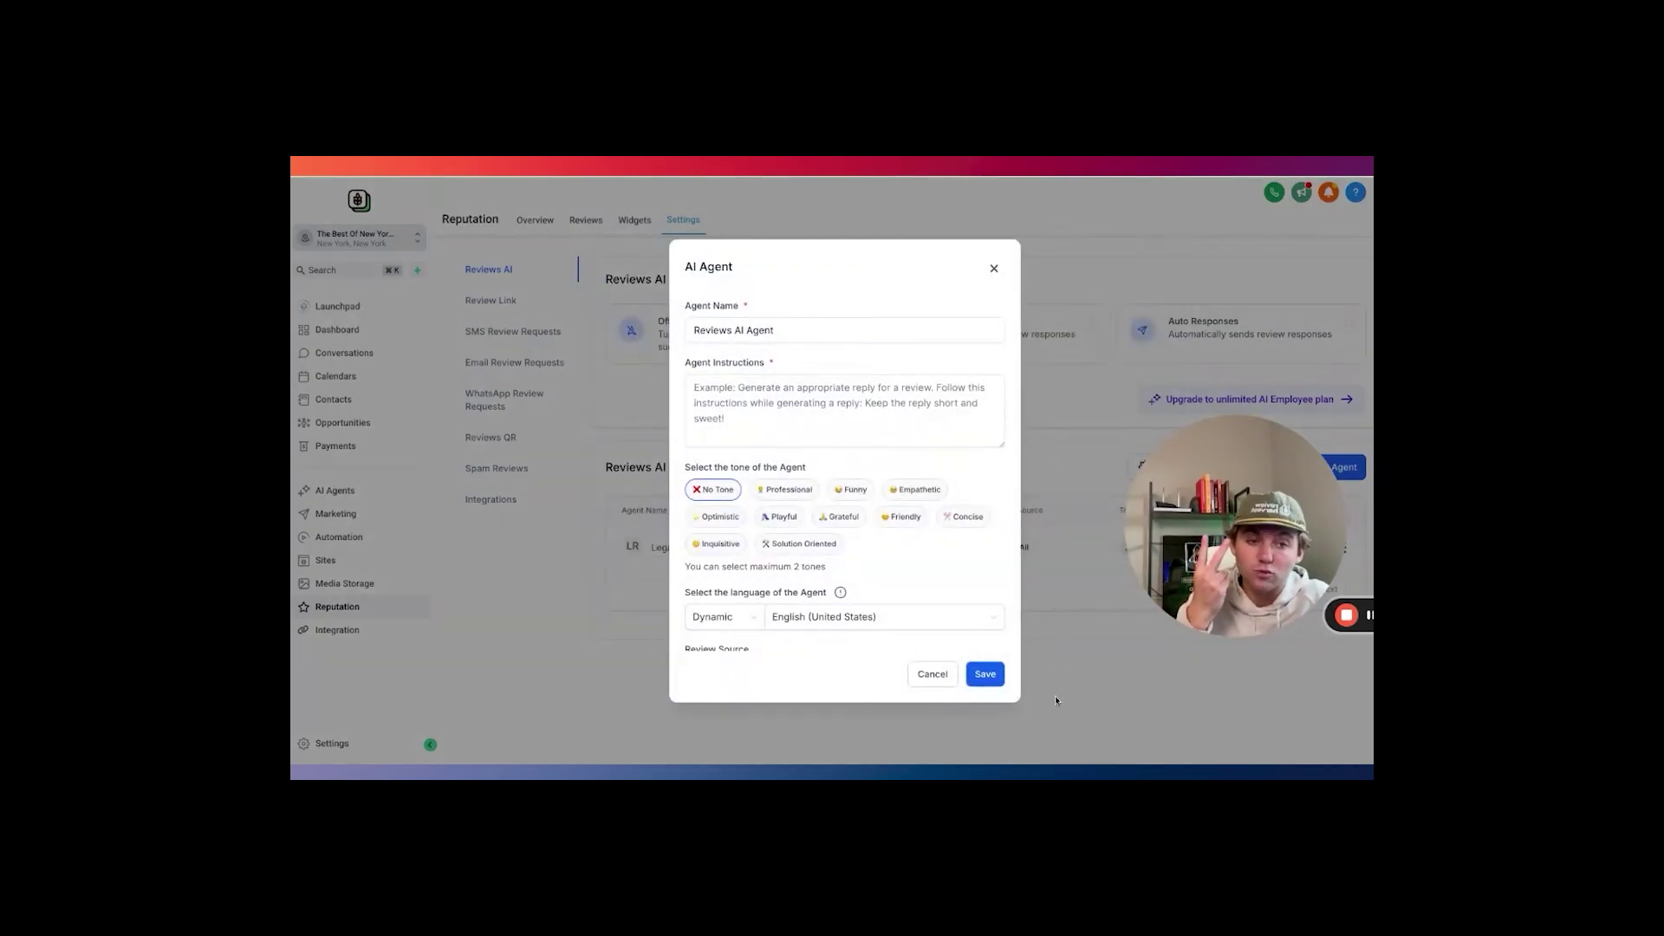
{"action": "left_click", "coordinate": [994, 267]}
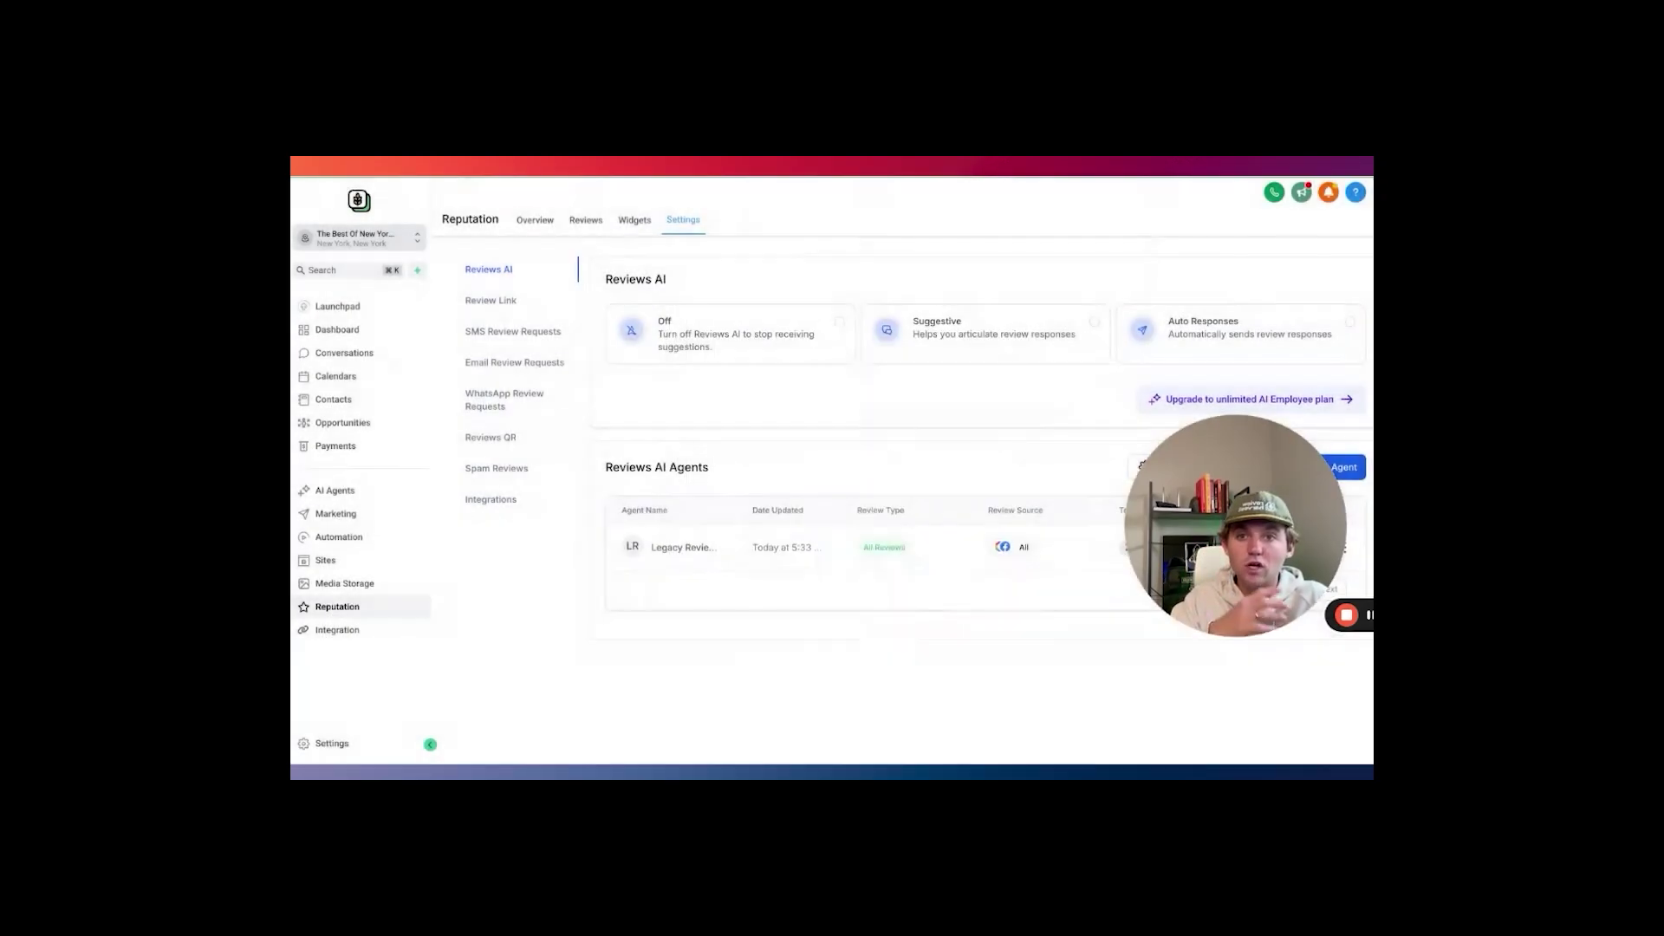
View the default review widget's embed code, close it, and open the Social Planner in Marketing.
{"action": "left_click", "coordinate": [633, 222]}
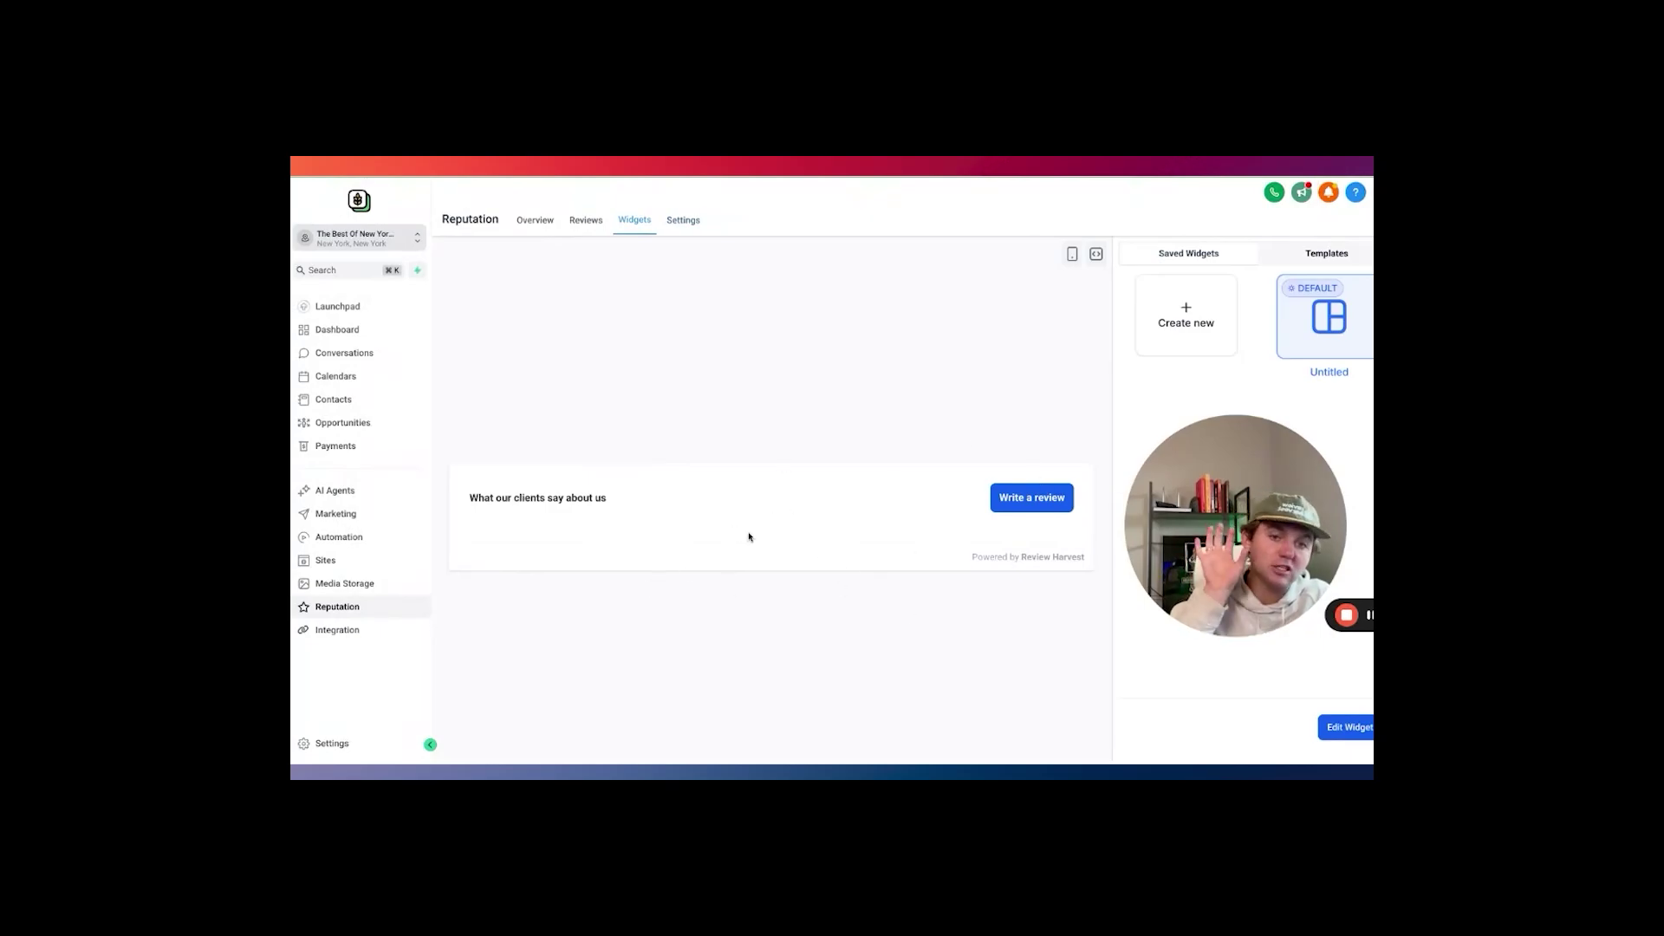
{"action": "left_click", "coordinate": [1097, 254]}
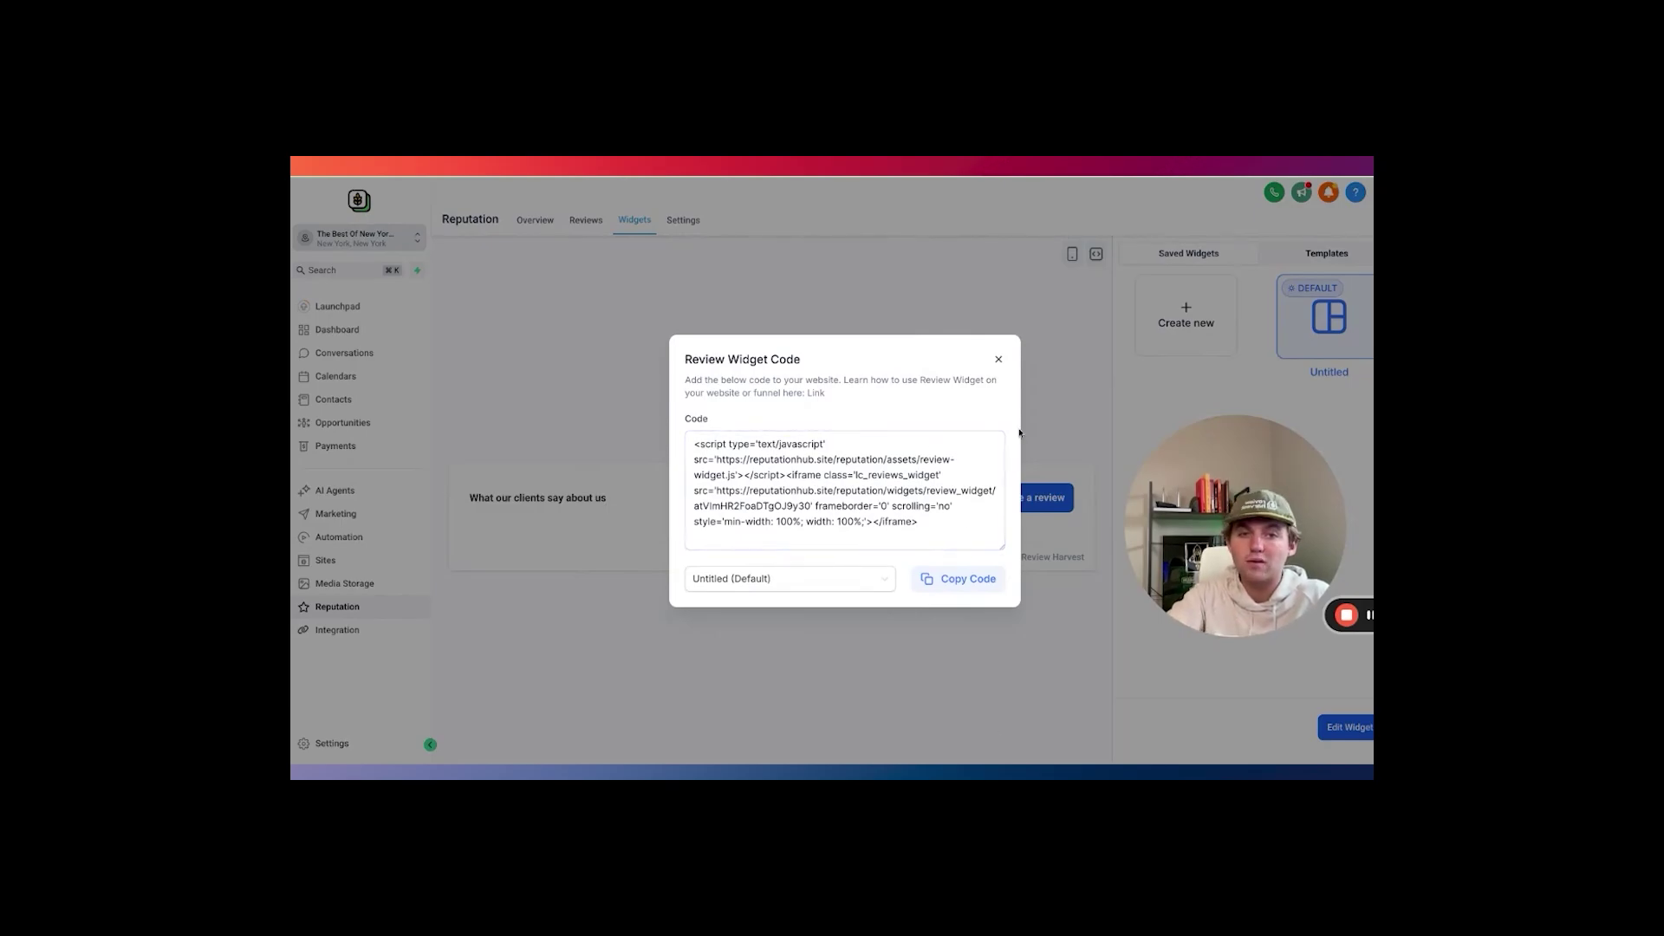
{"action": "left_click", "coordinate": [999, 359]}
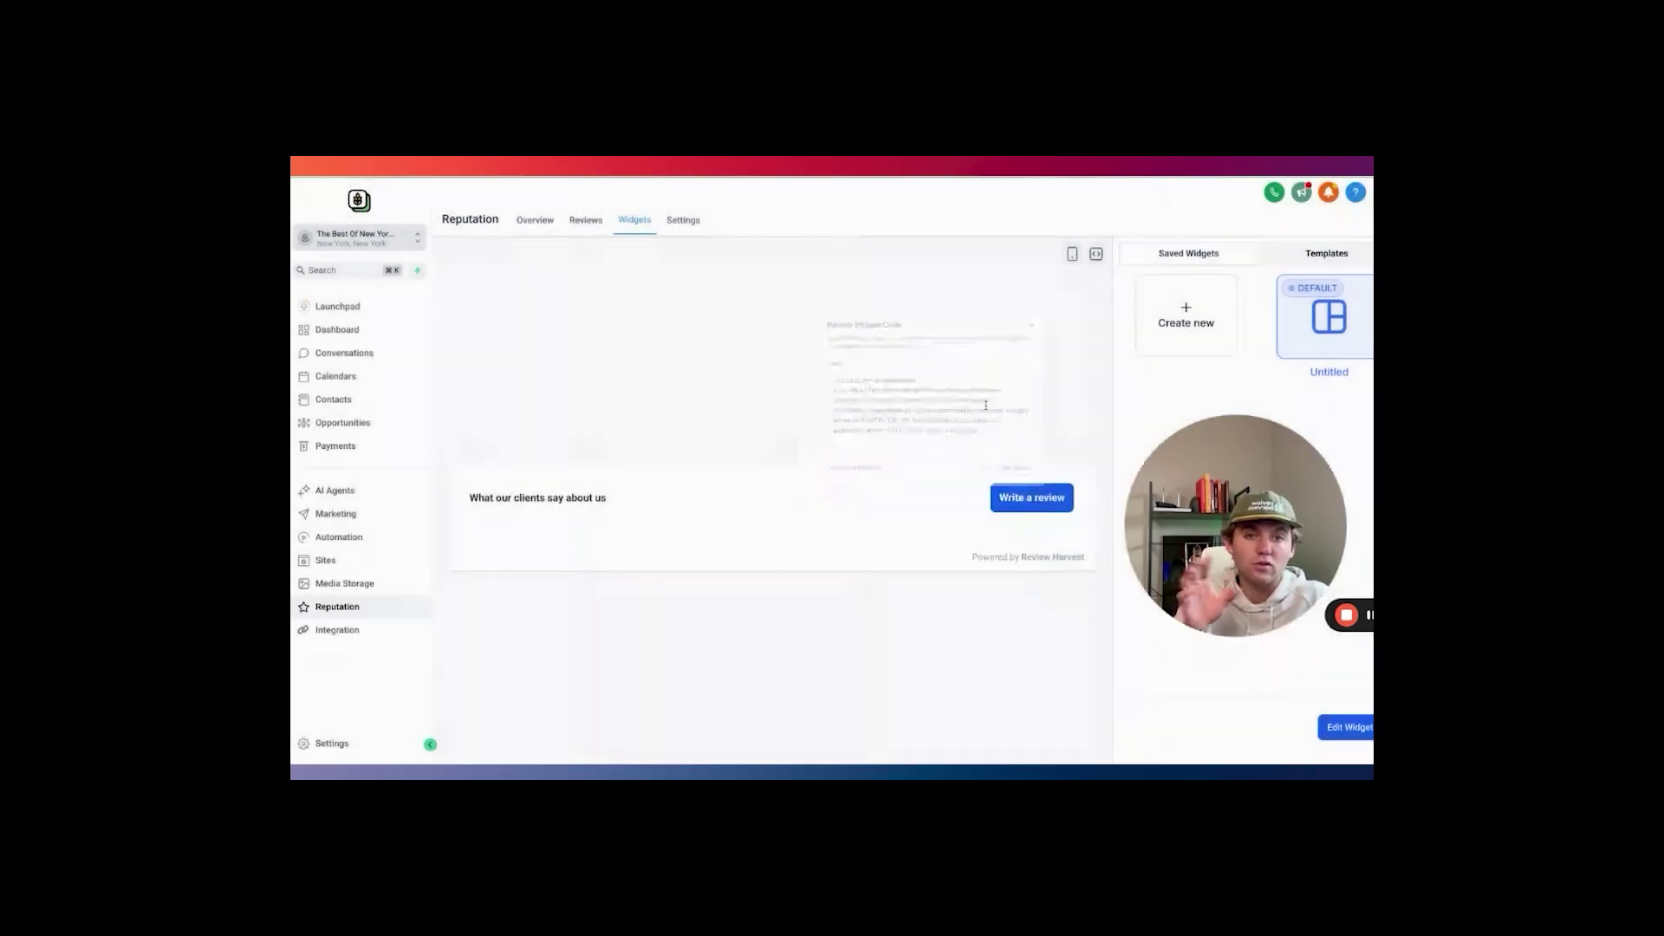
{"action": "left_click", "coordinate": [336, 515]}
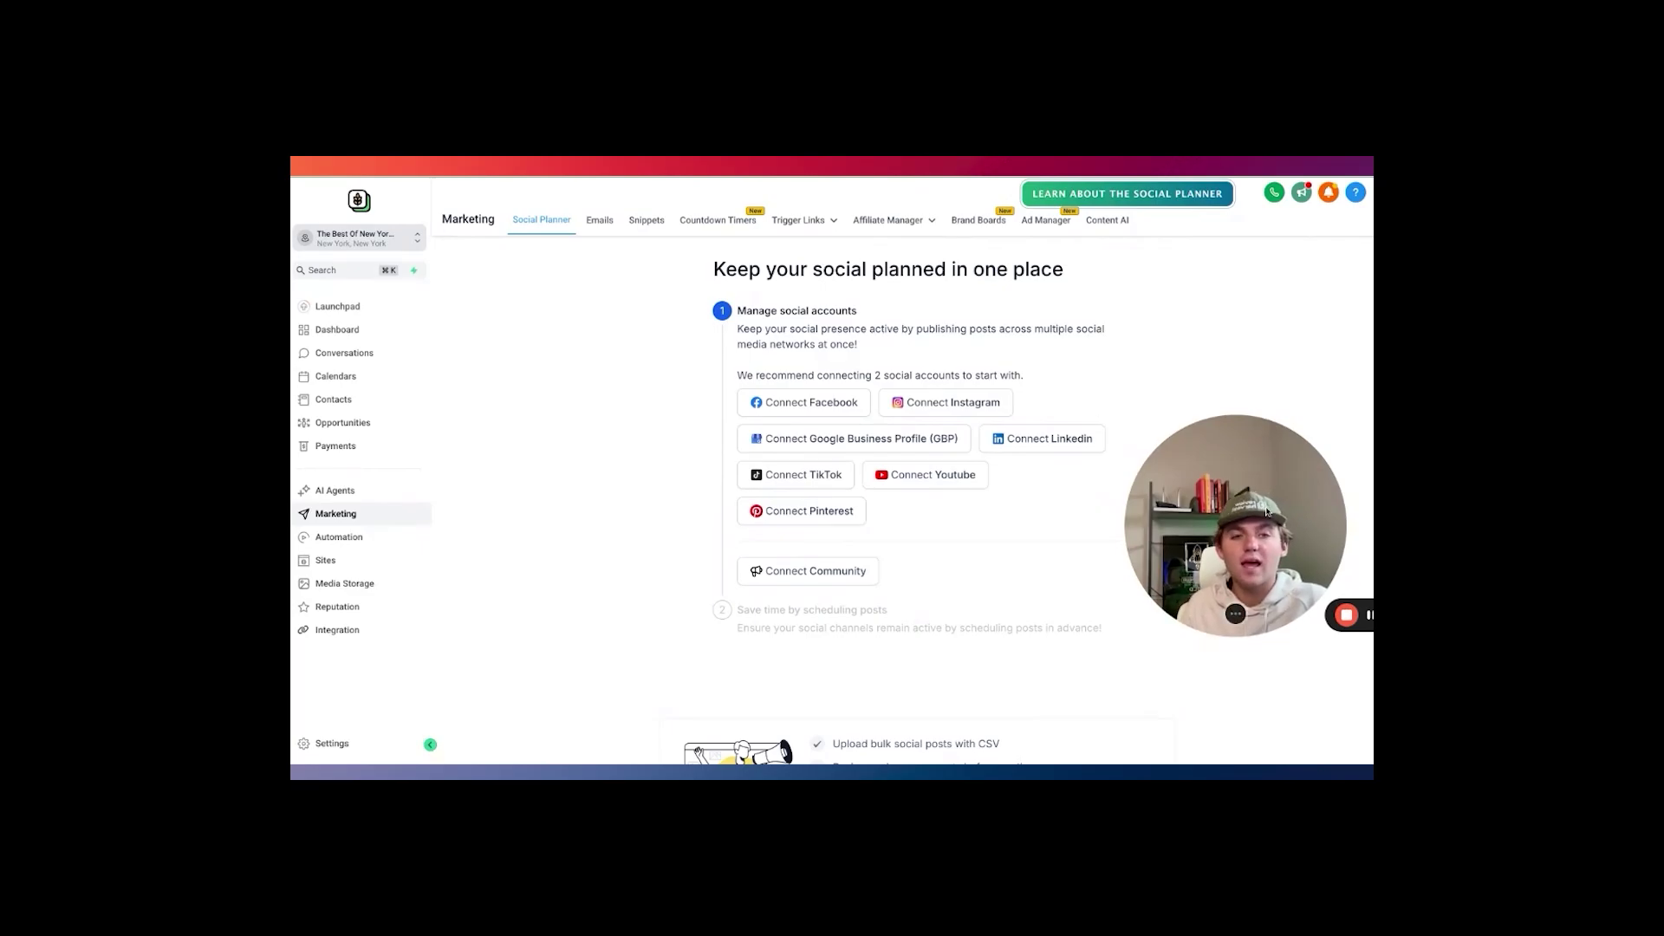
{"action": "left_click_drag", "start_coordinate": [1266, 512], "coordinate": [1037, 555]}
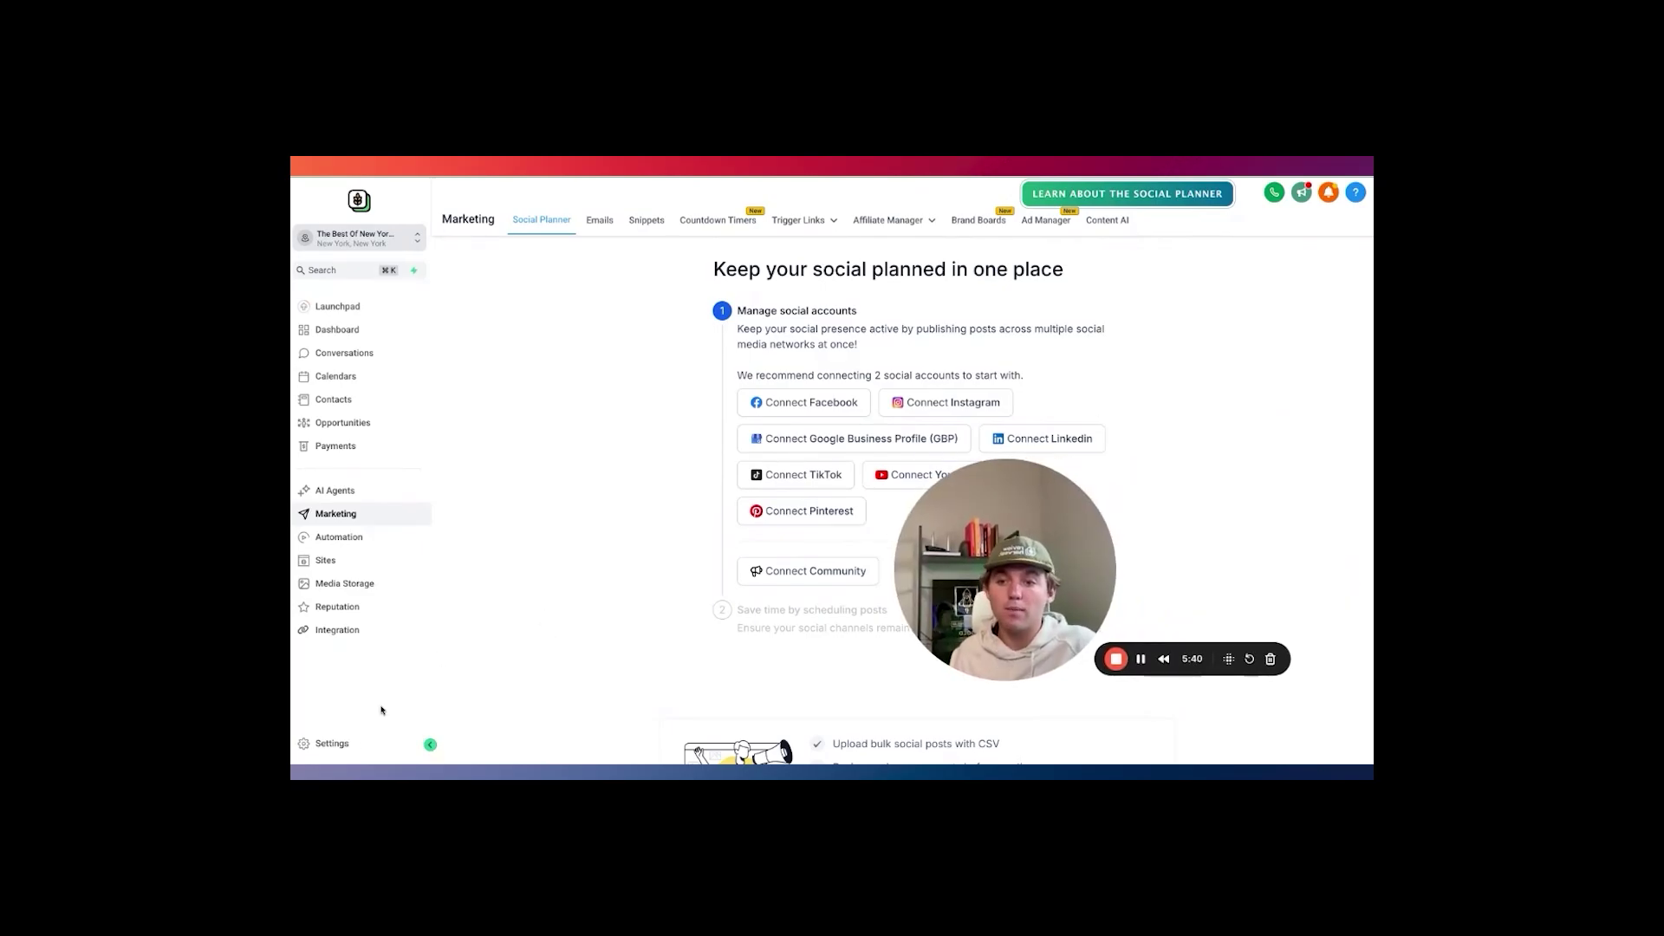
Open the Custom Values in the sub-account's settings and examine the Google Review System entries.
{"action": "left_click", "coordinate": [334, 743]}
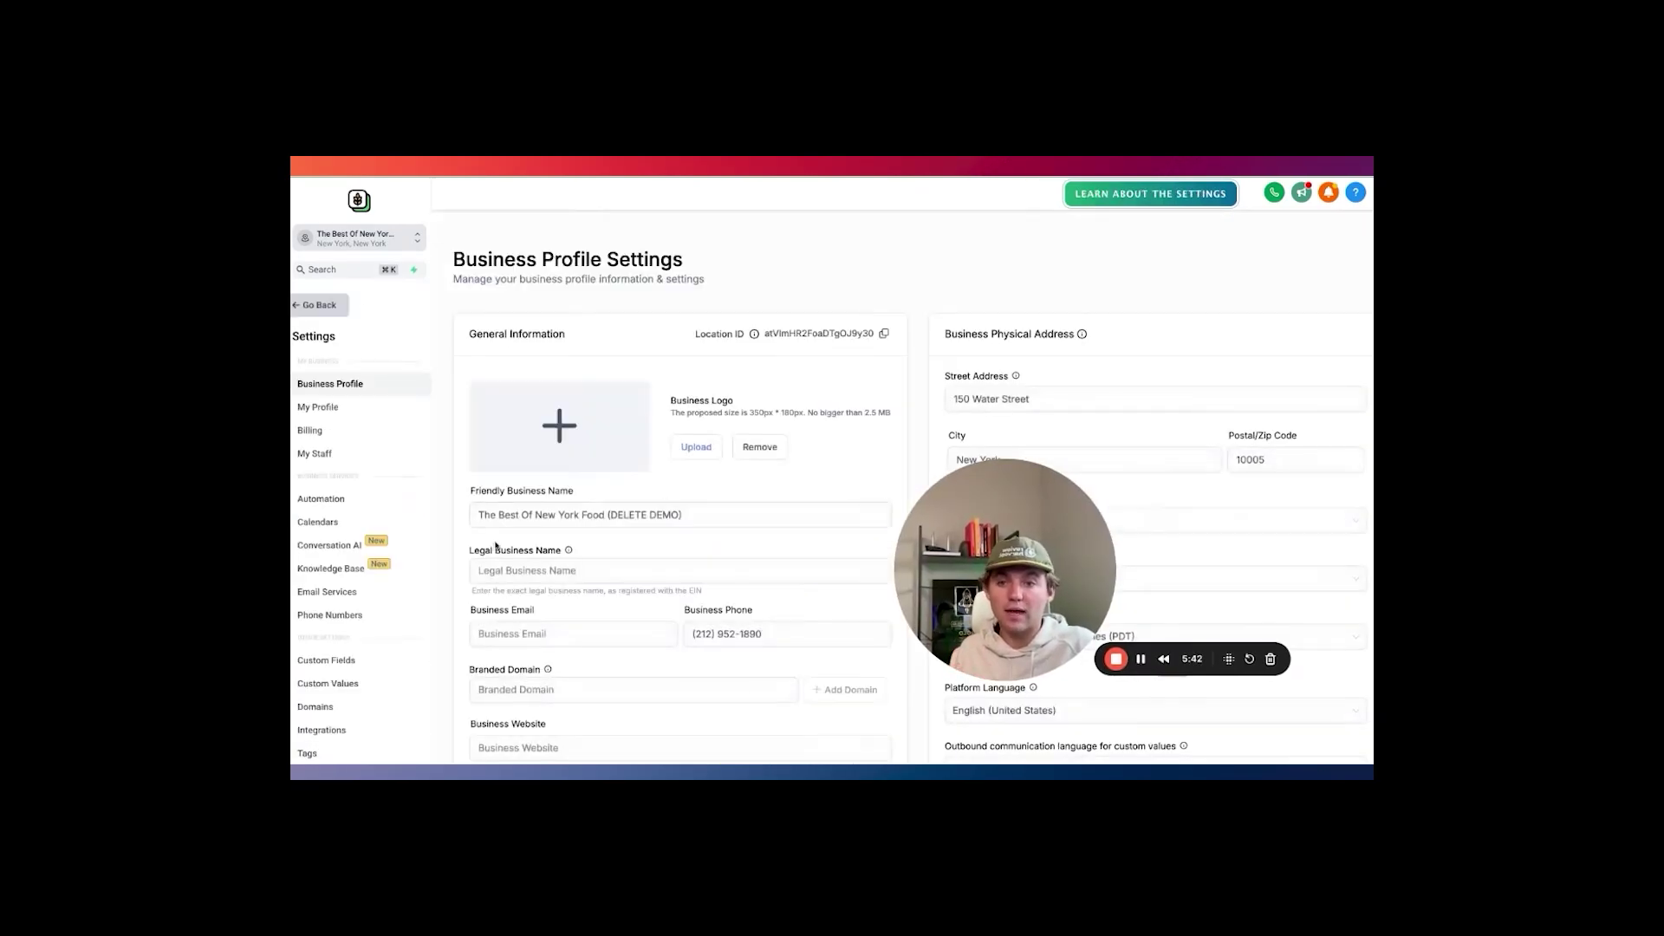
{"action": "left_click", "coordinate": [351, 685]}
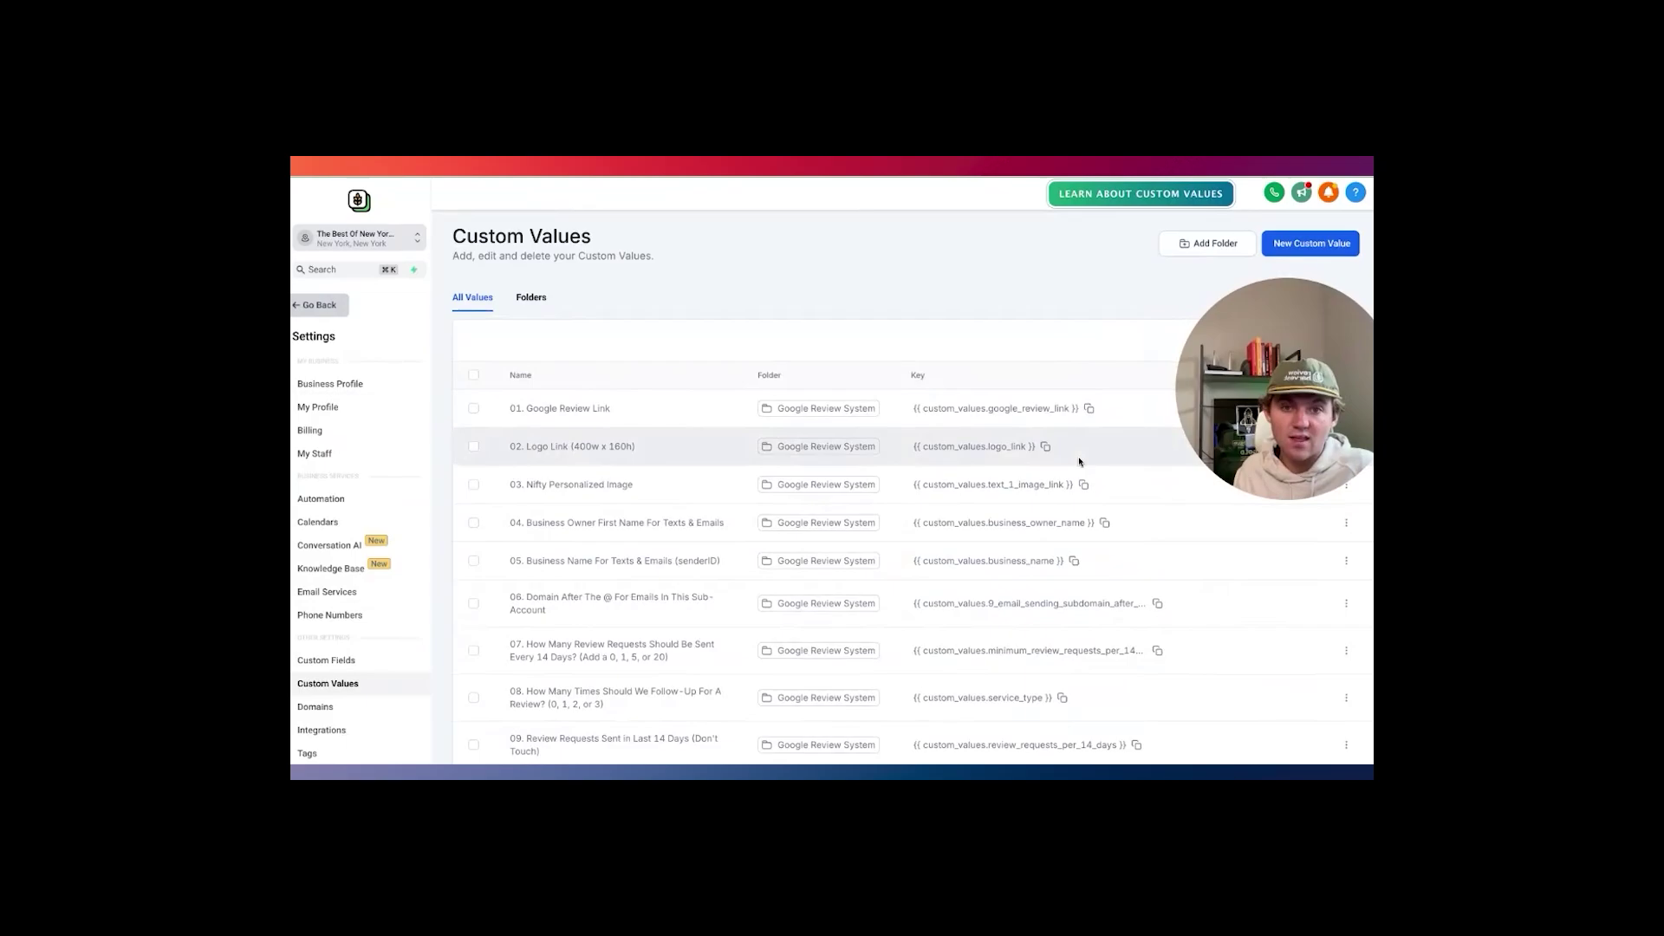
{"action": "scroll", "coordinate": [711, 459], "scroll_direction": "down", "scroll_amount": 2}
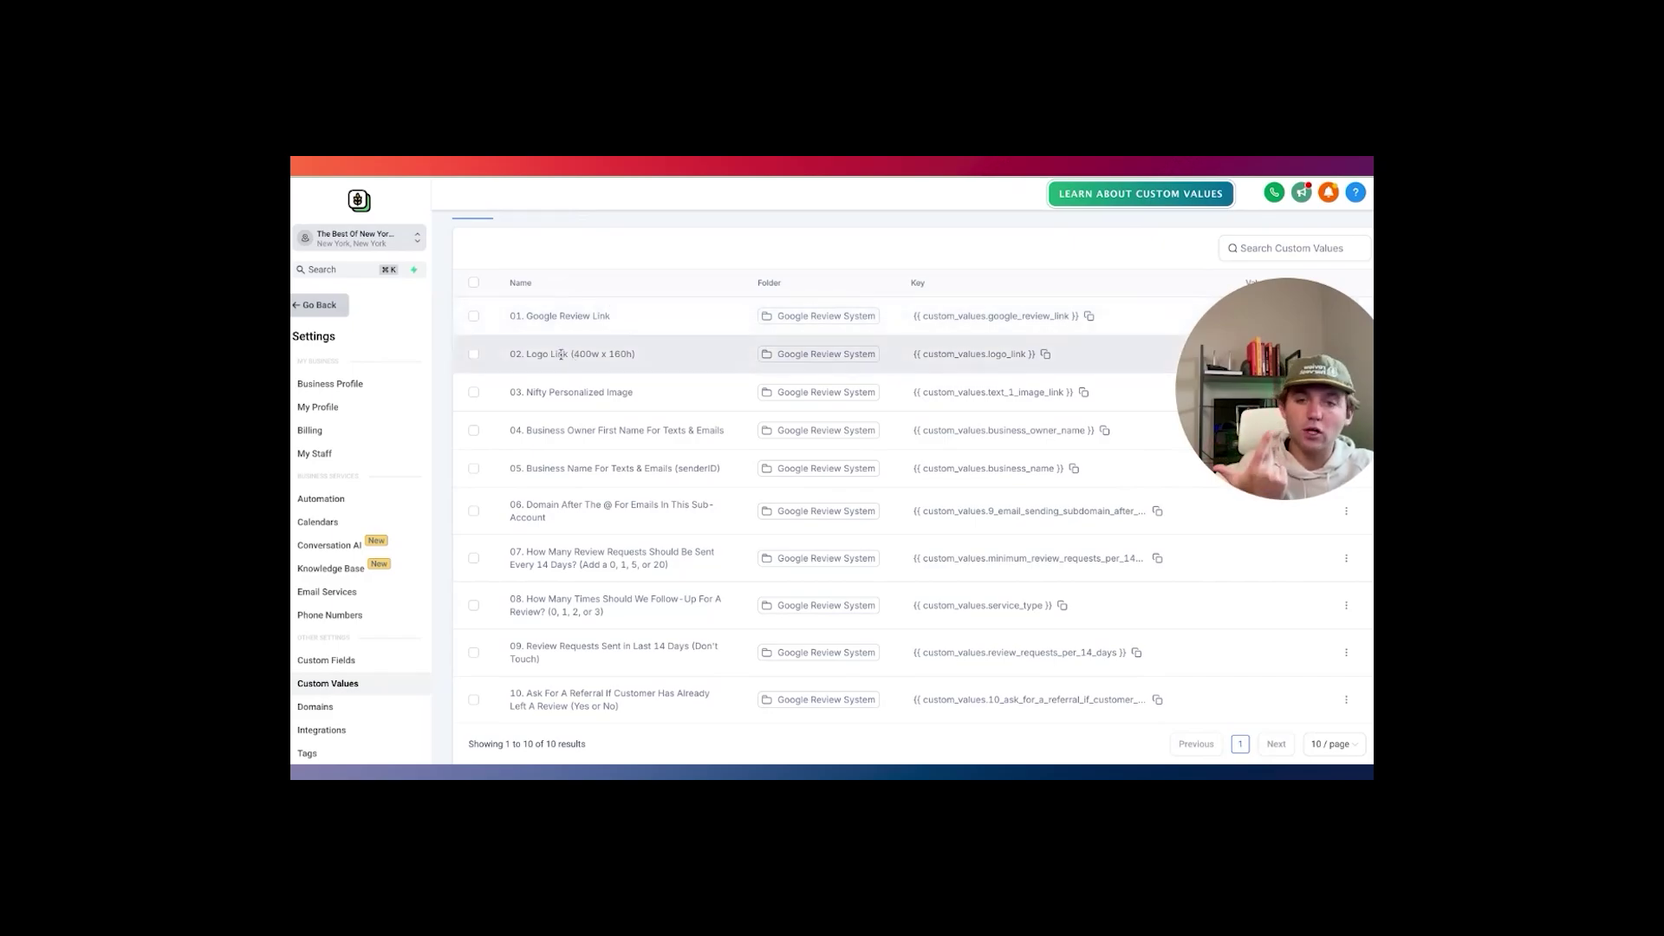
{"action": "scroll", "coordinate": [624, 434], "scroll_direction": "down", "scroll_amount": 1}
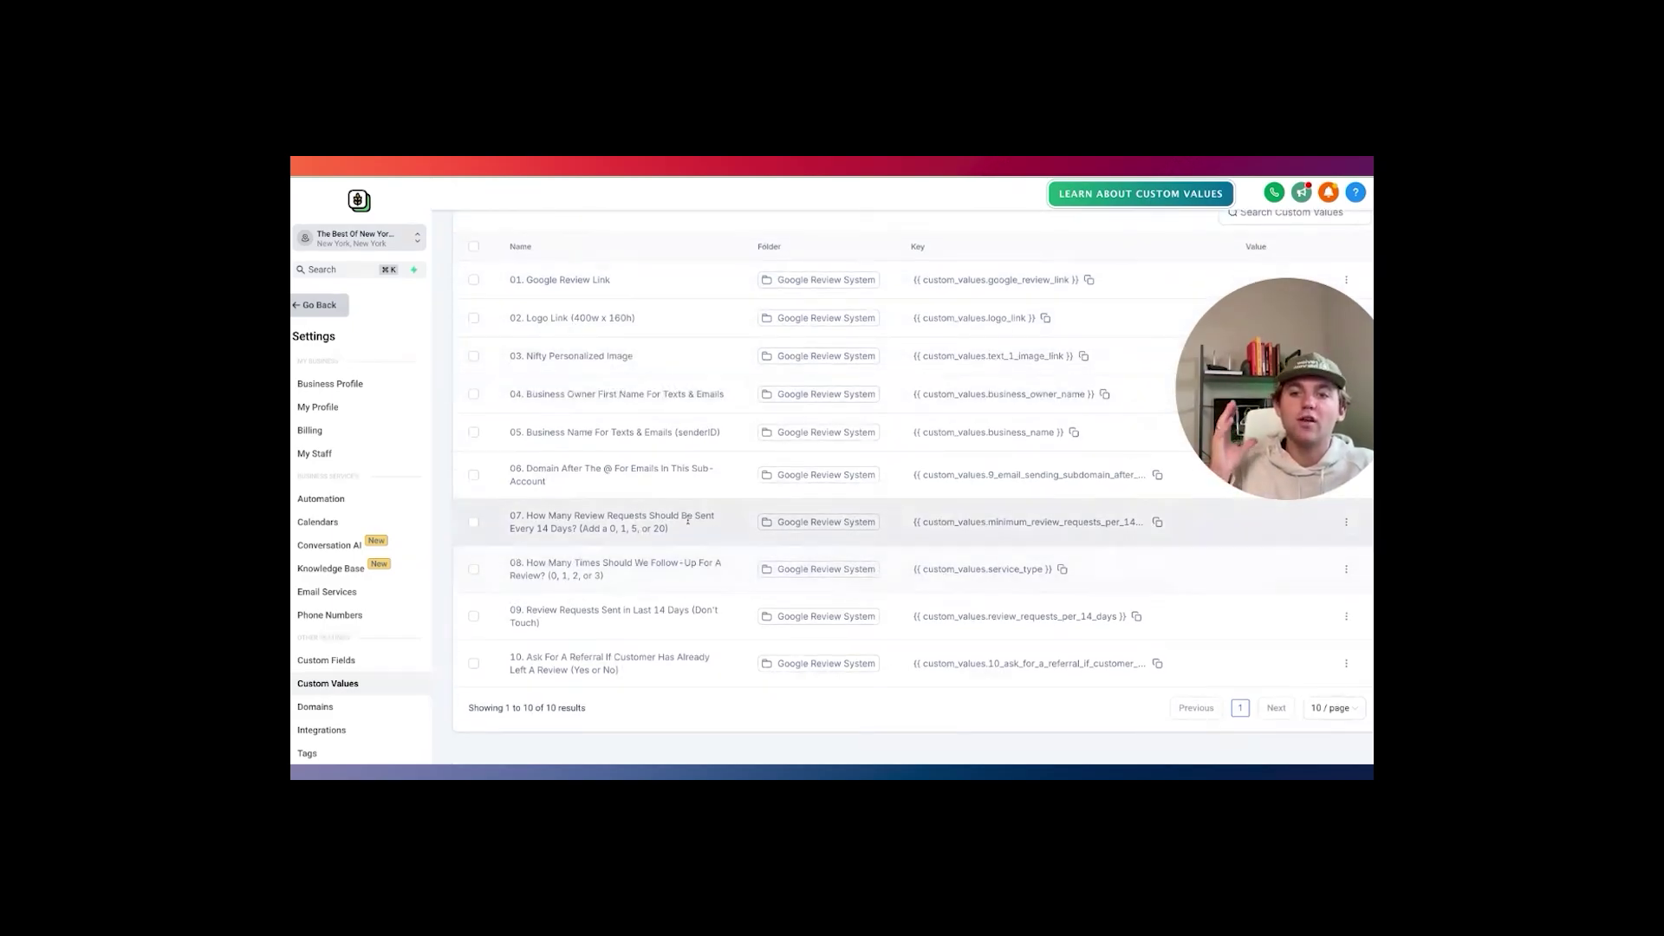
Examine the custom values for review requests sent every 14 days and the number of review follow-ups.
{"action": "left_click_drag", "start_coordinate": [556, 515], "coordinate": [674, 531]}
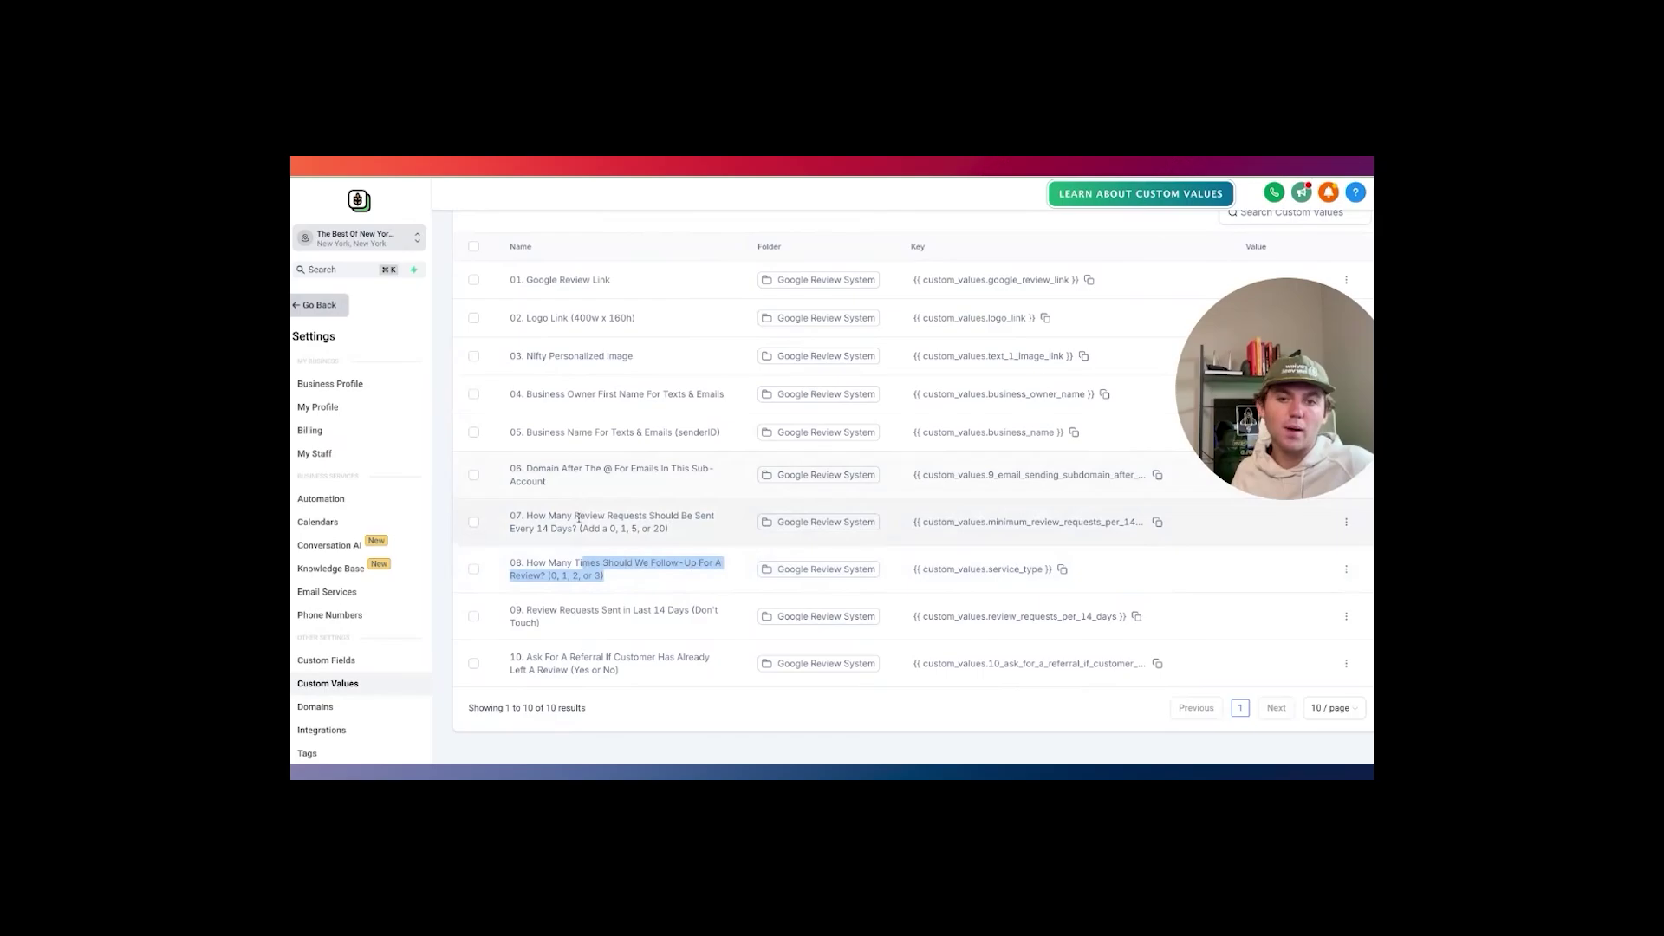
{"action": "left_click_drag", "start_coordinate": [669, 530], "coordinate": [580, 519]}
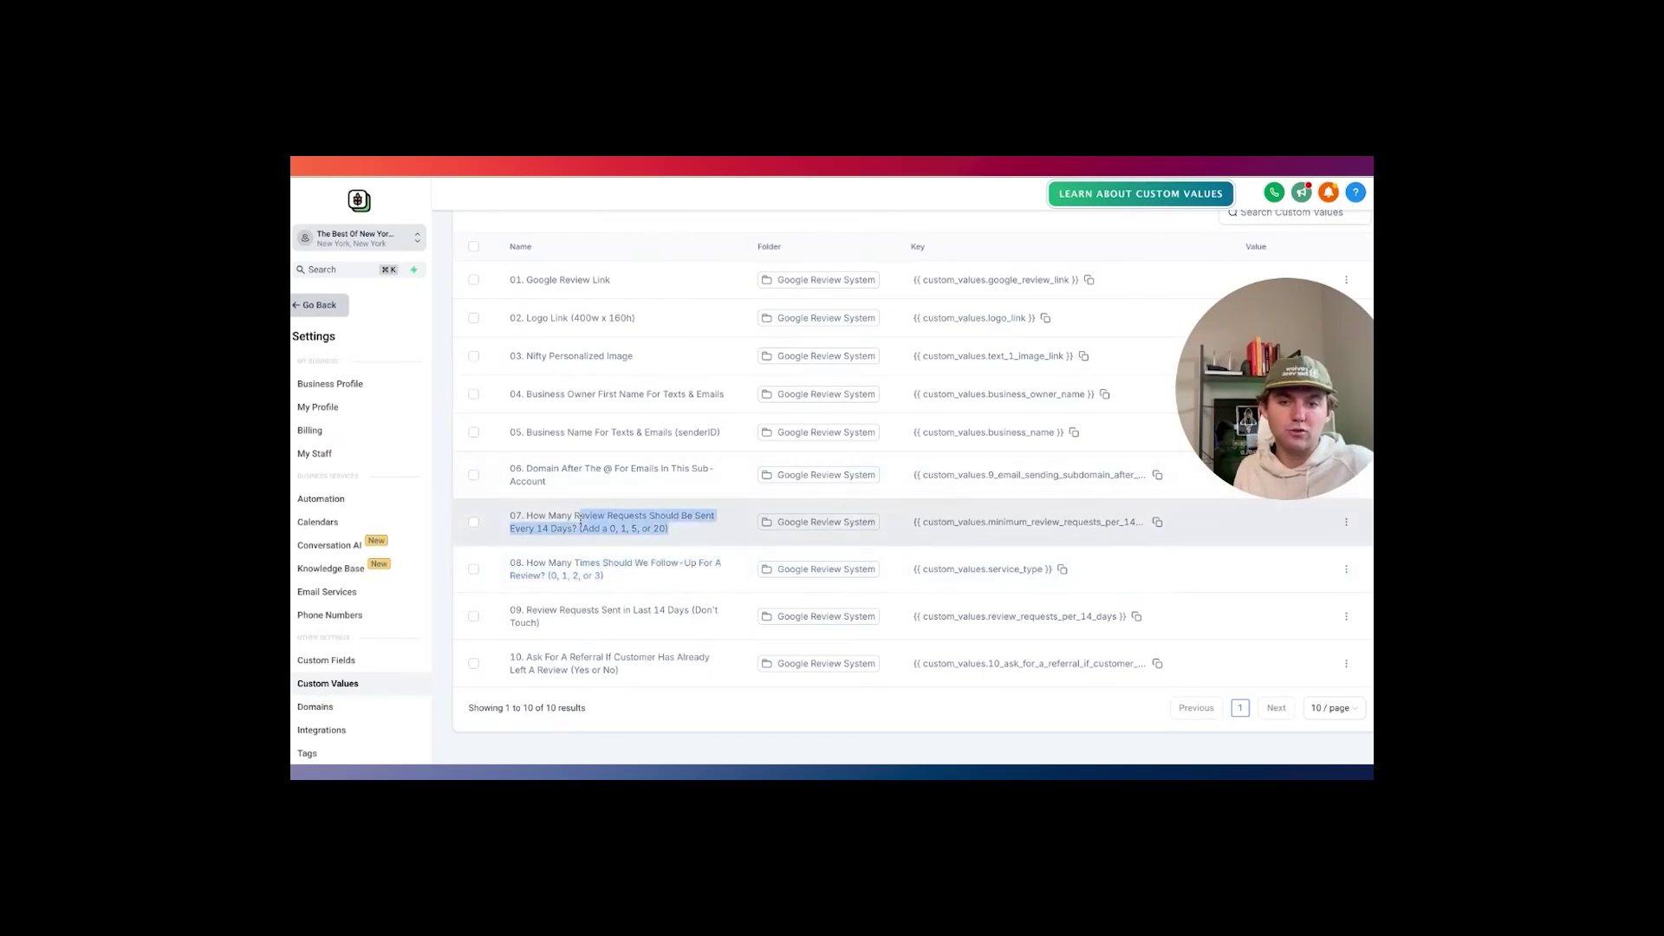
{"action": "triple_click", "coordinate": [703, 538]}
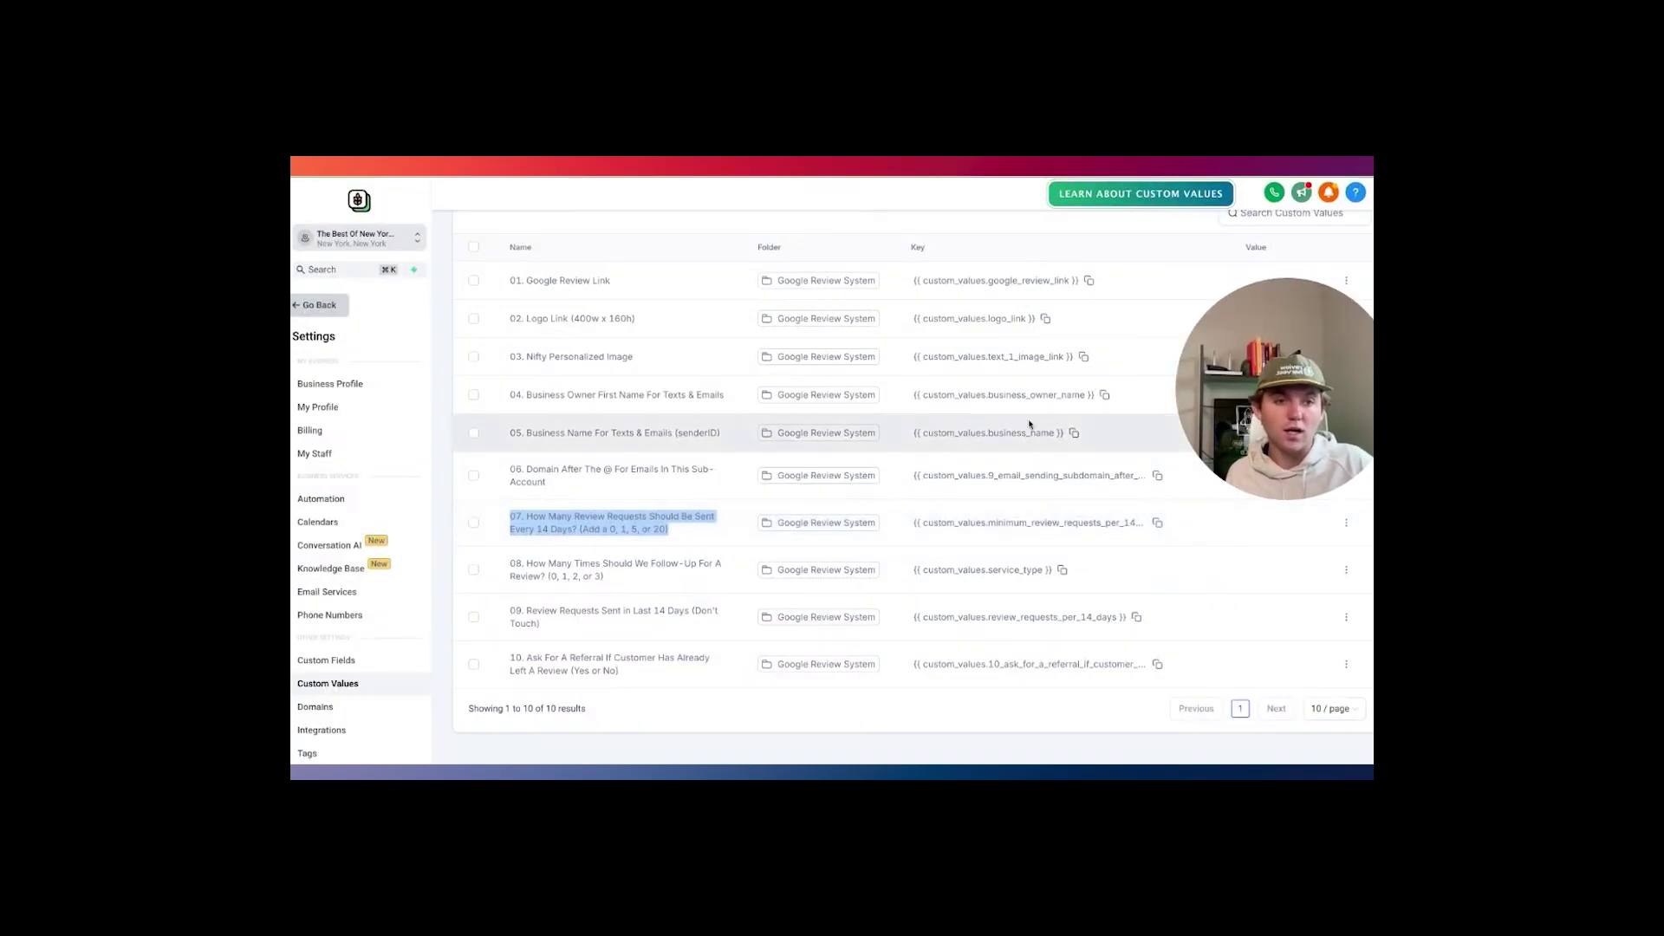
Open the sub-account's Integrations settings and look through the services that can be connected.
{"action": "left_click_drag", "start_coordinate": [1265, 406], "coordinate": [1142, 432]}
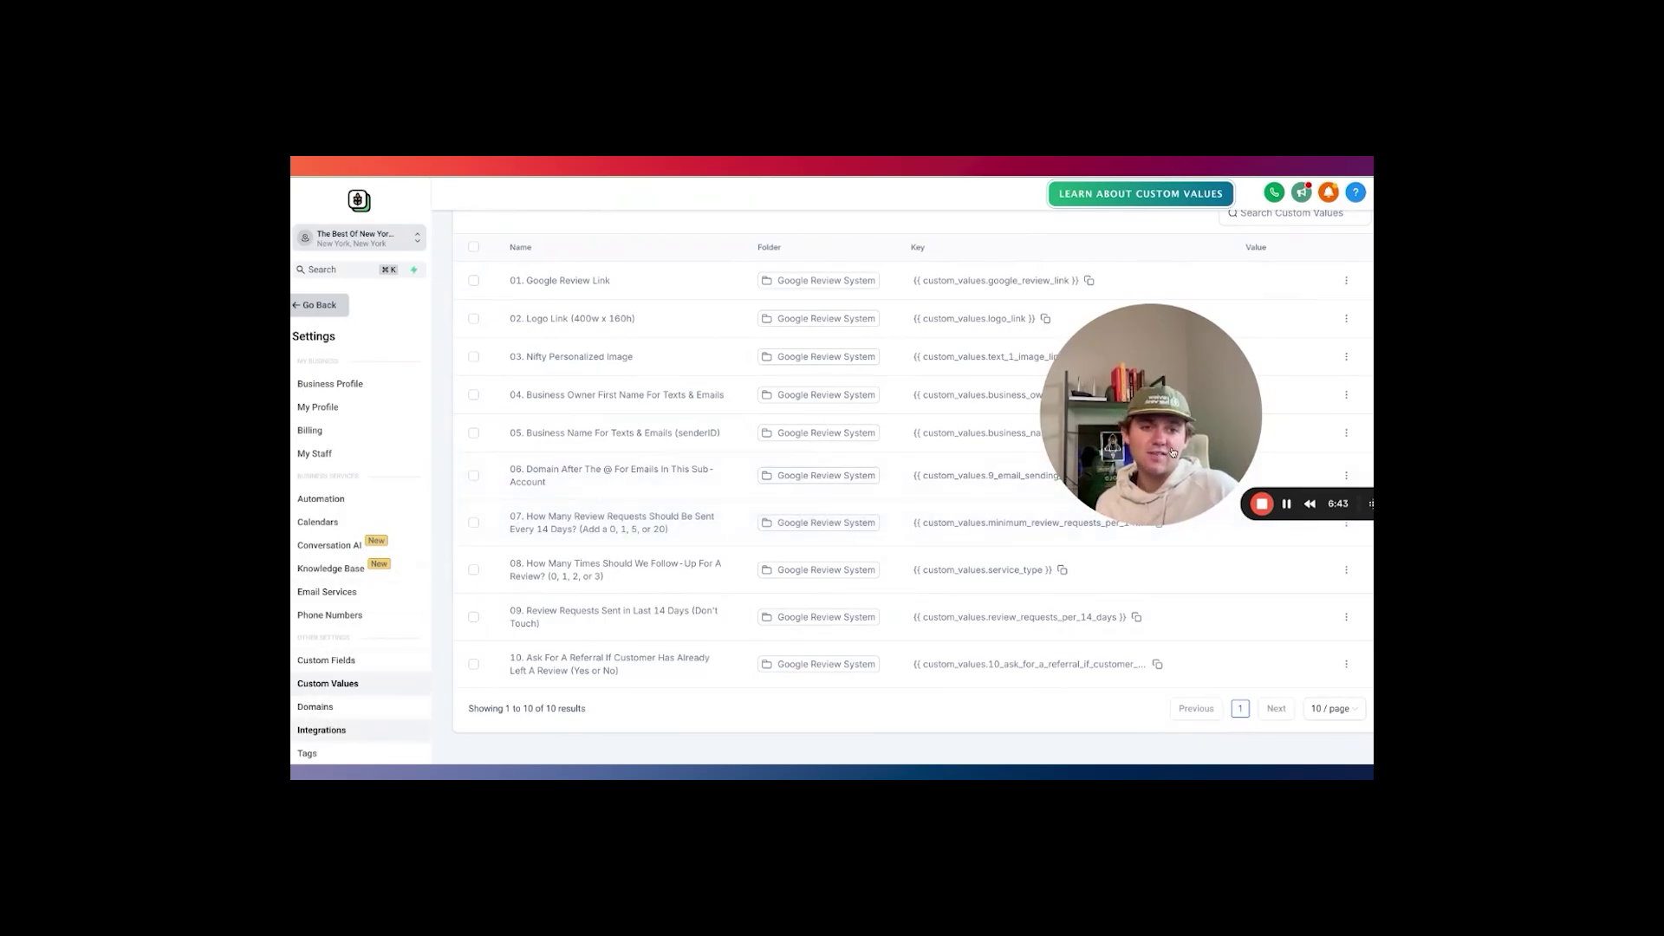
{"action": "left_click", "coordinate": [350, 731]}
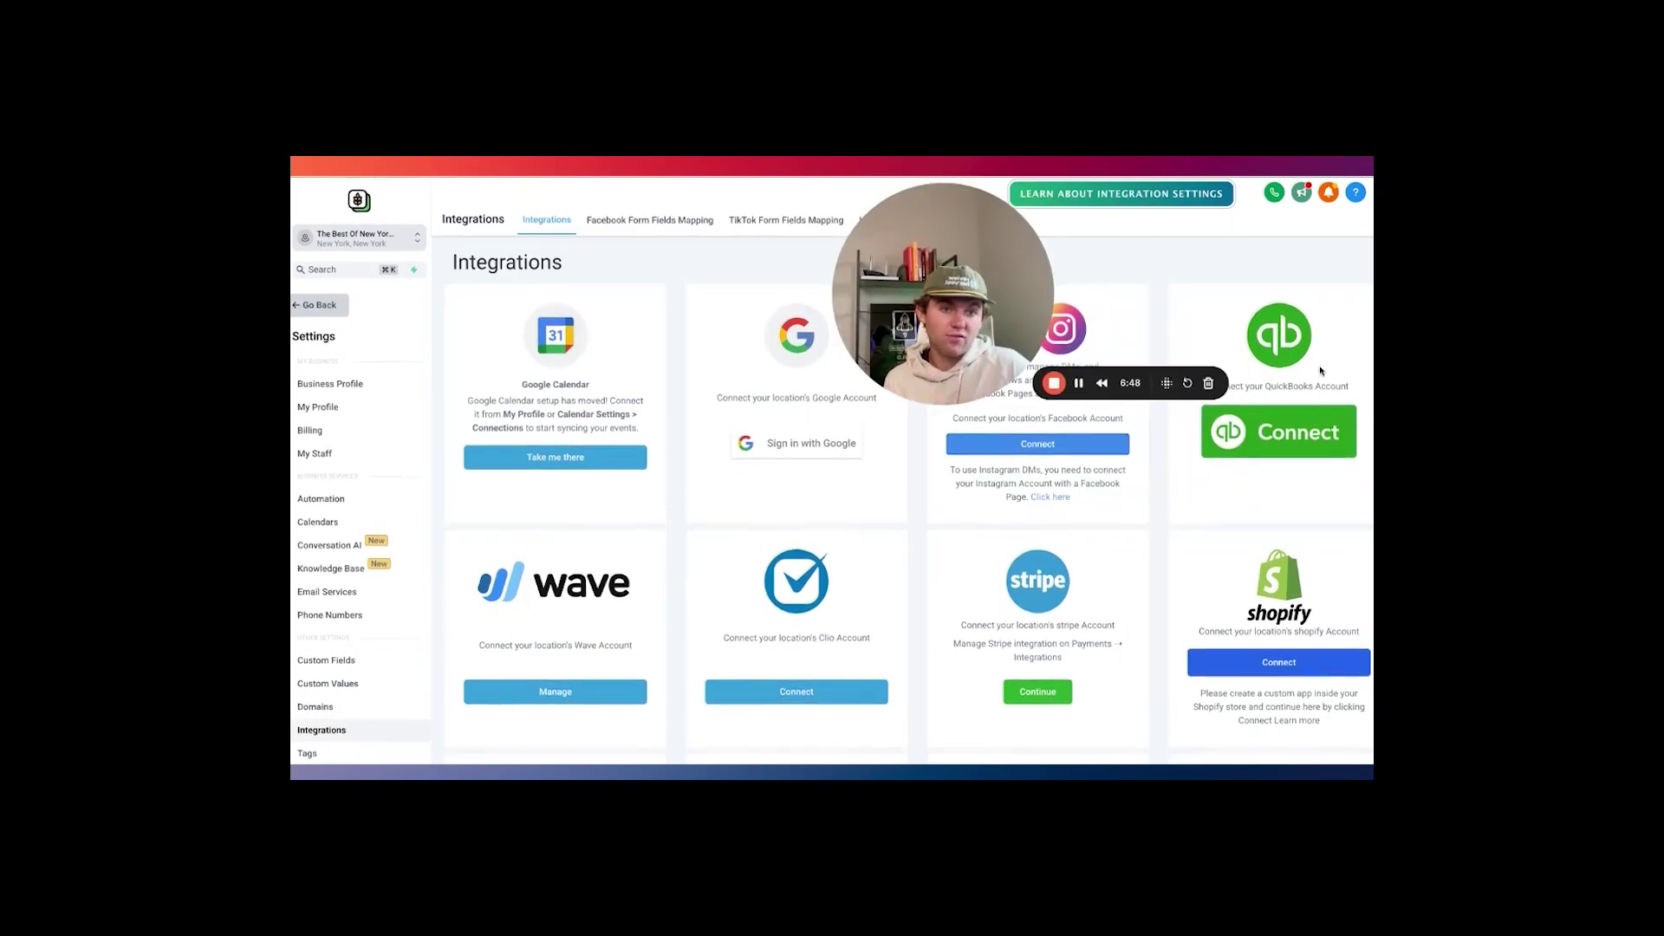
{"action": "scroll", "coordinate": [1203, 427], "scroll_direction": "down", "scroll_amount": 2}
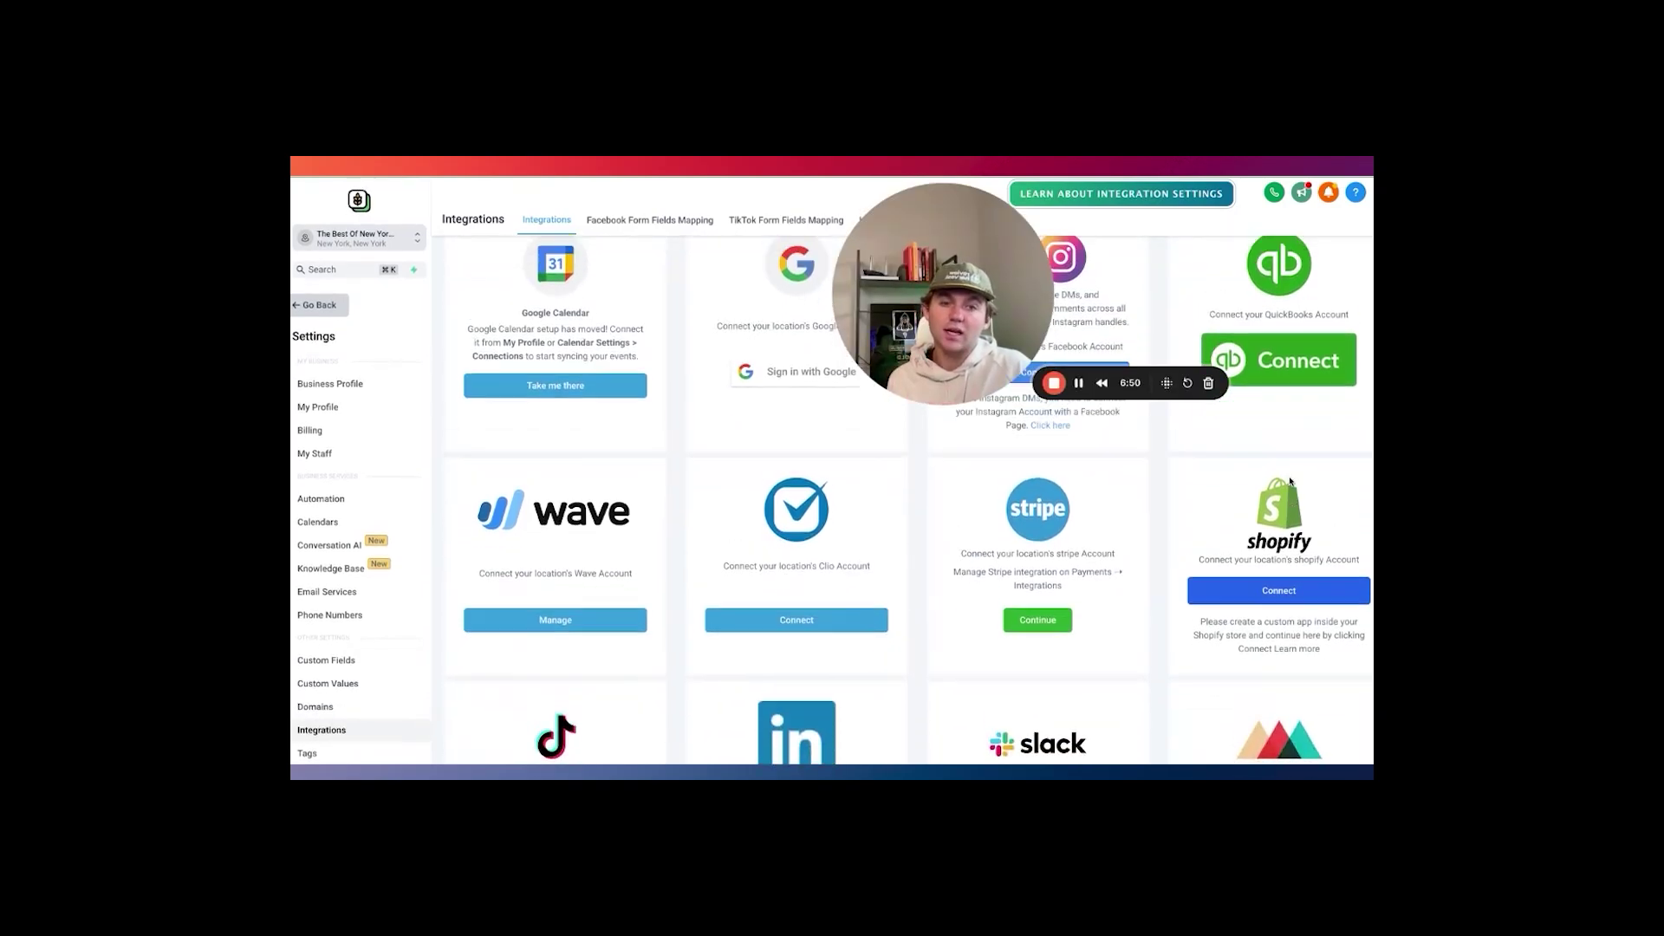
{"action": "scroll", "coordinate": [1290, 482], "scroll_direction": "up", "scroll_amount": 2}
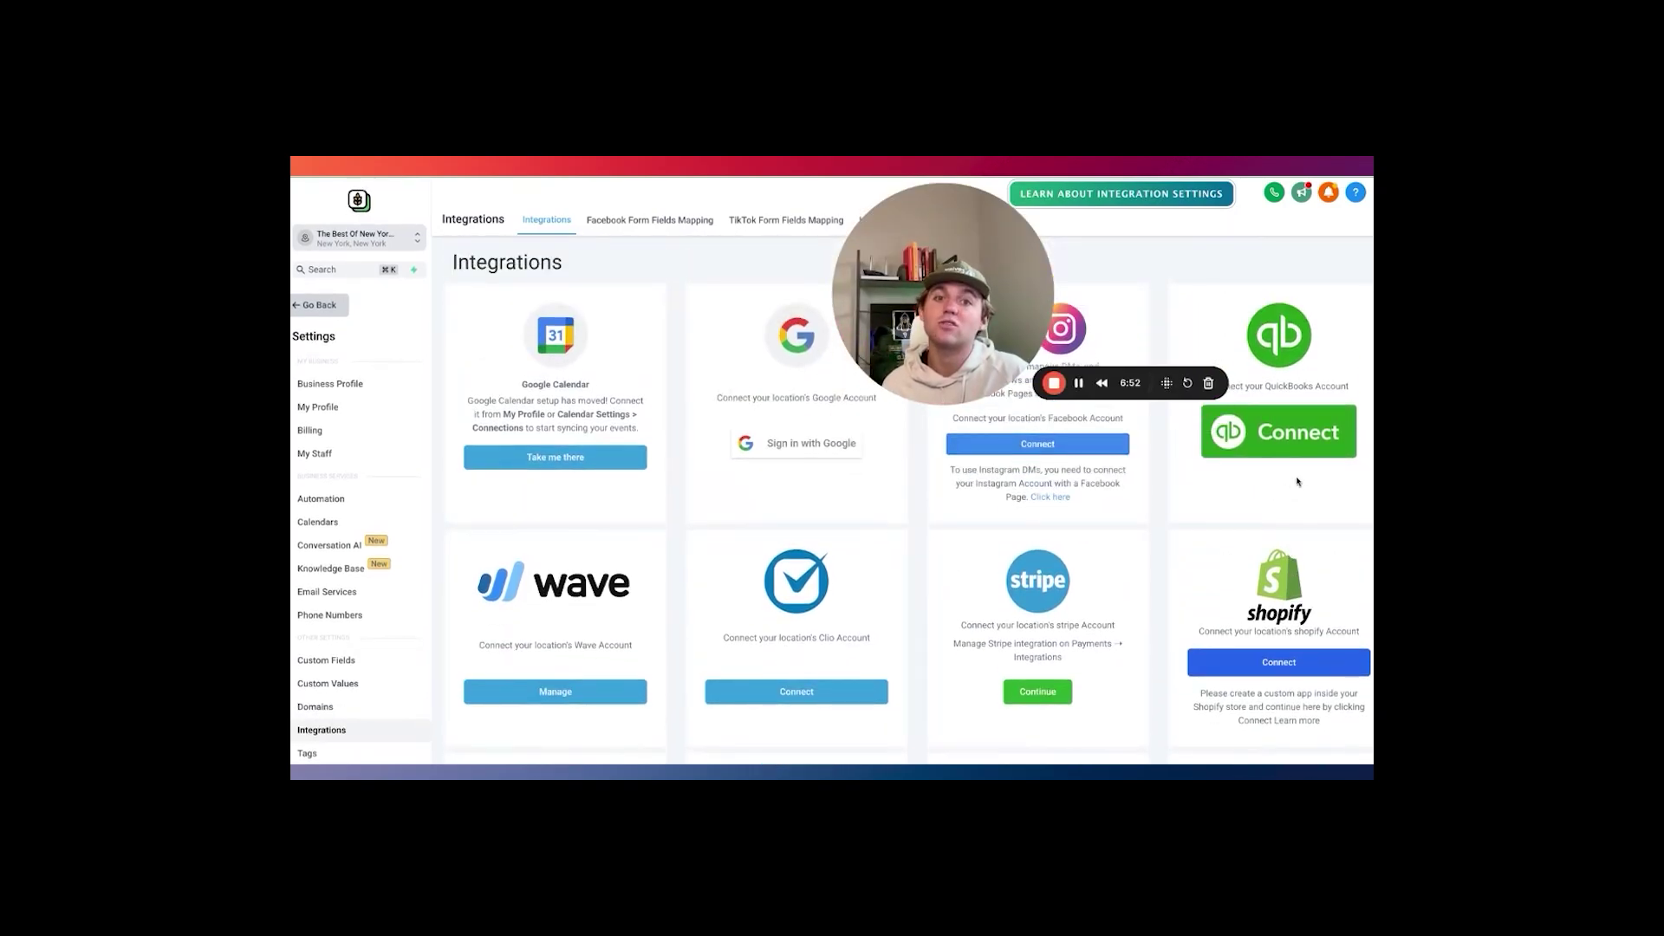
{"action": "left_click_drag", "start_coordinate": [1010, 355], "coordinate": [1060, 445]}
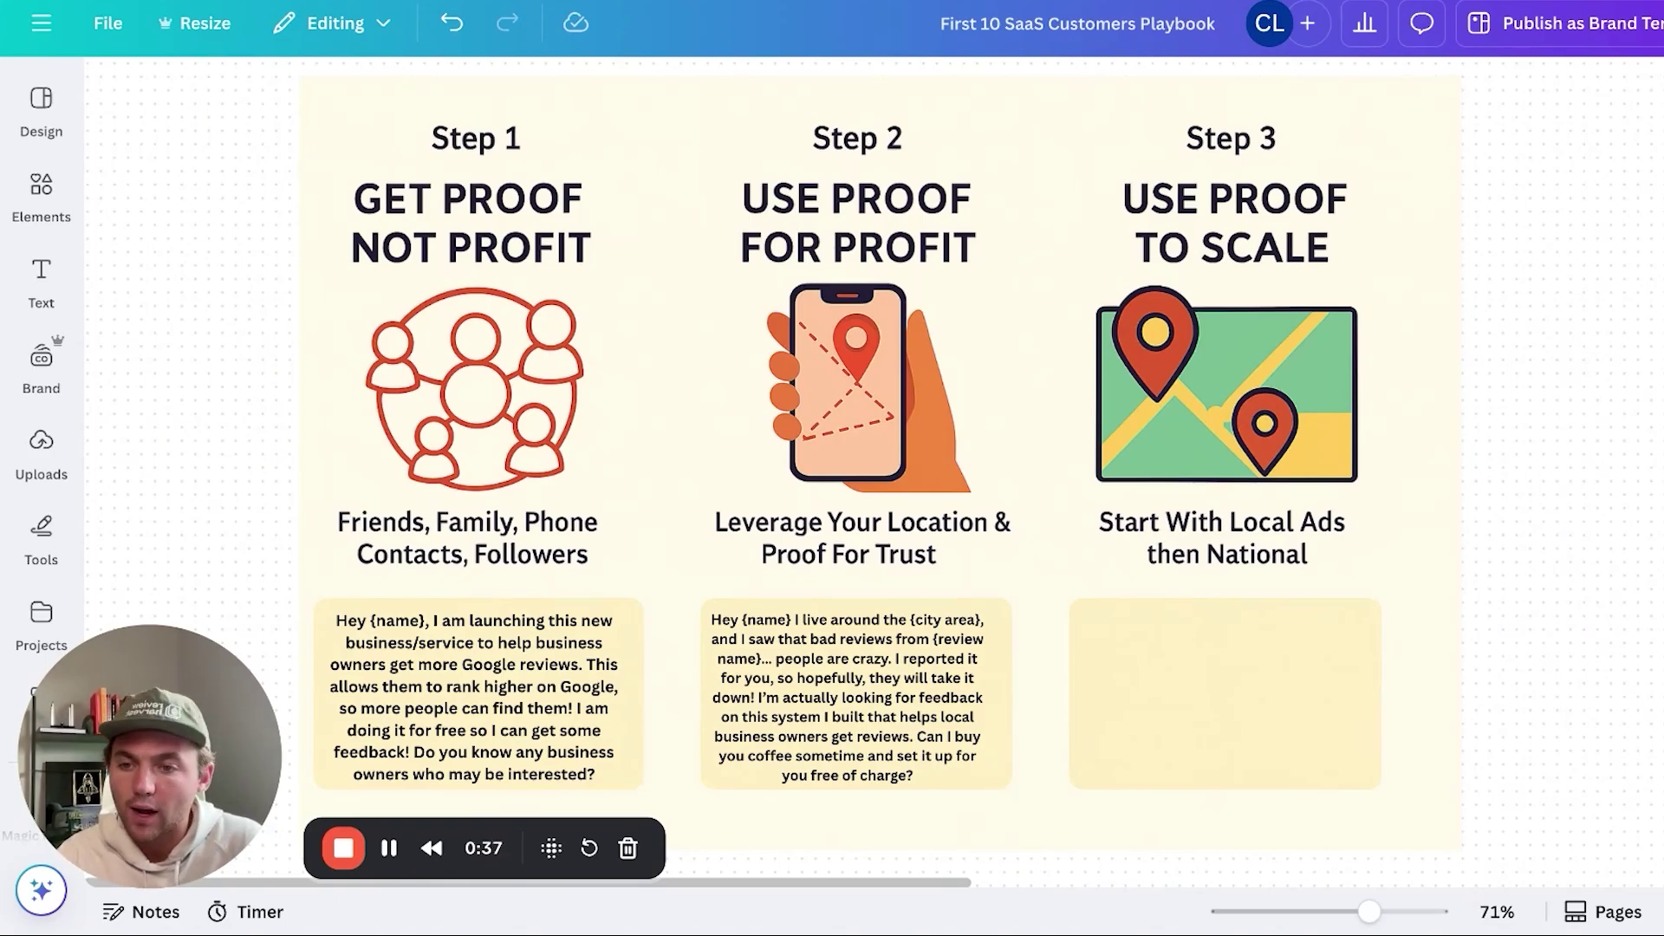
{"action": "scroll", "coordinate": [1144, 511], "scroll_direction": "down", "scroll_amount": 1}
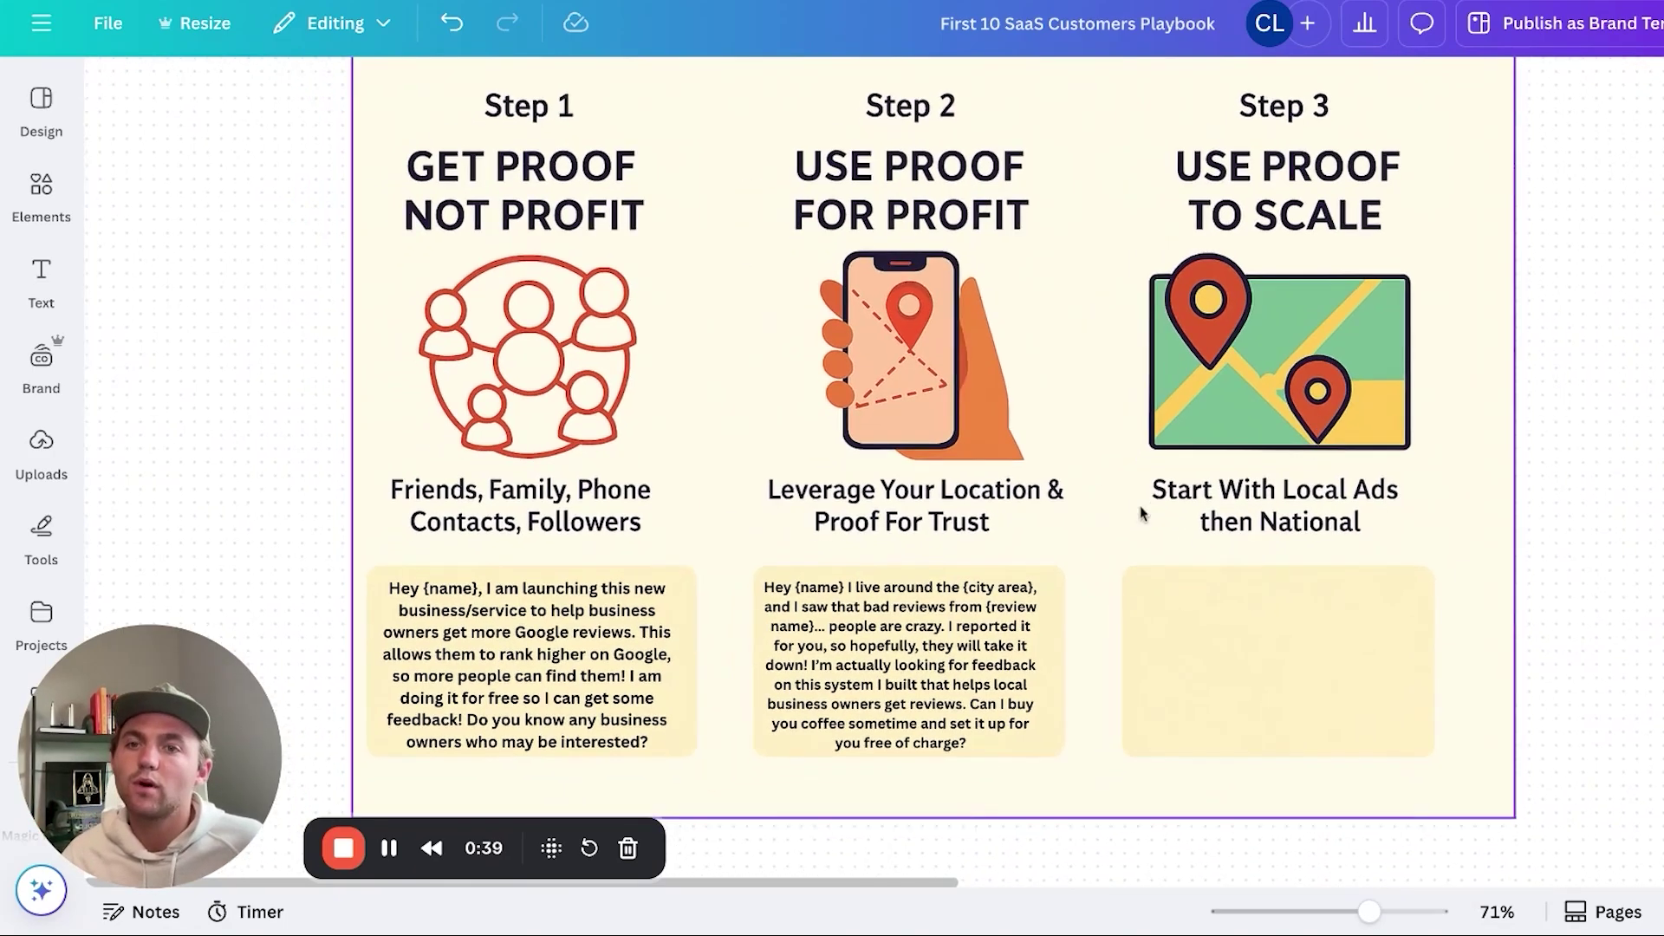